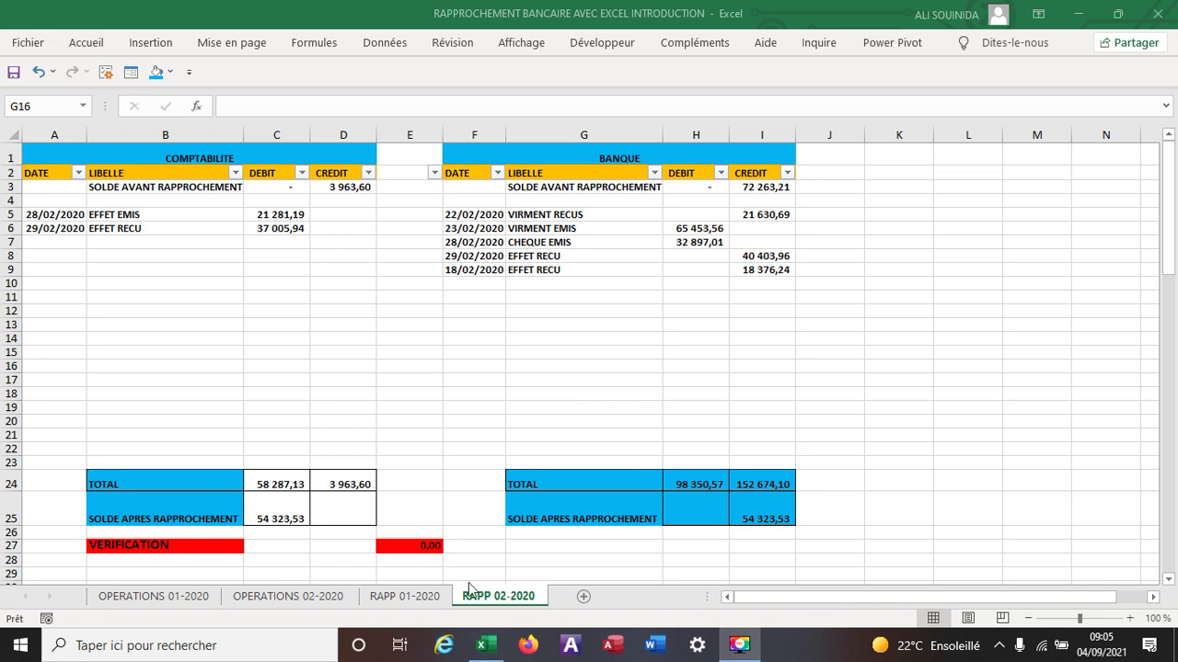
- Review the February operations on the OPERATIONS 02-2020 sheet, covering COMPTABILITE entries A4:D28 and BANQUE entries F4:I28
left_click(305, 604)
left_click(305, 603)
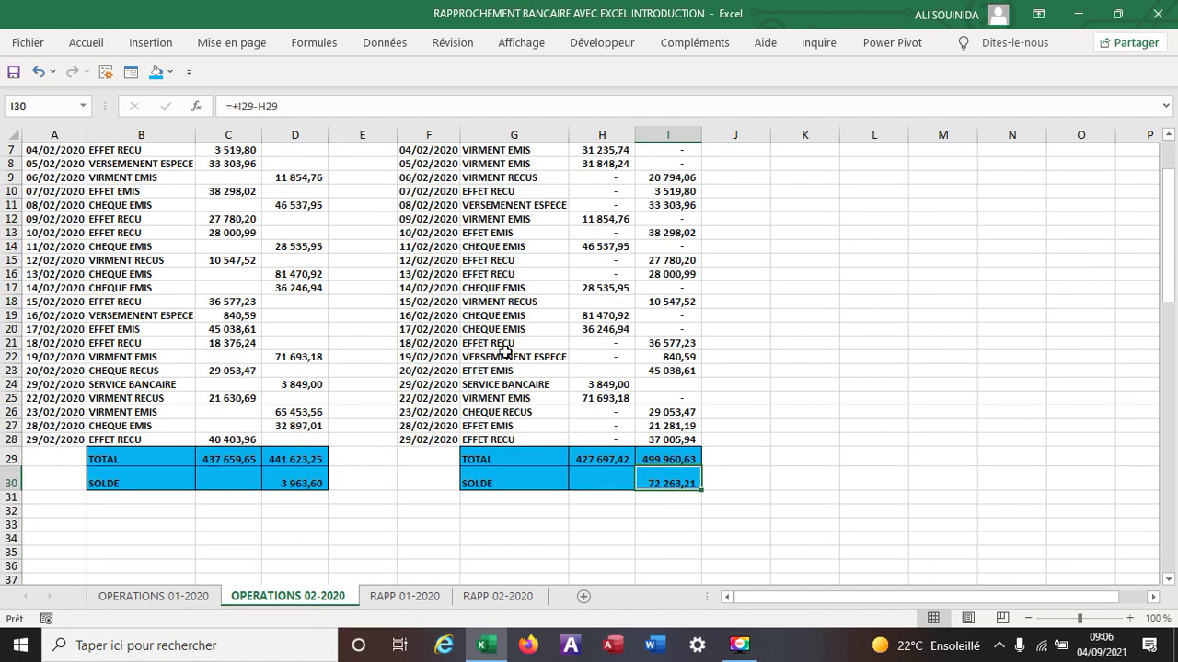
left_click(515, 315)
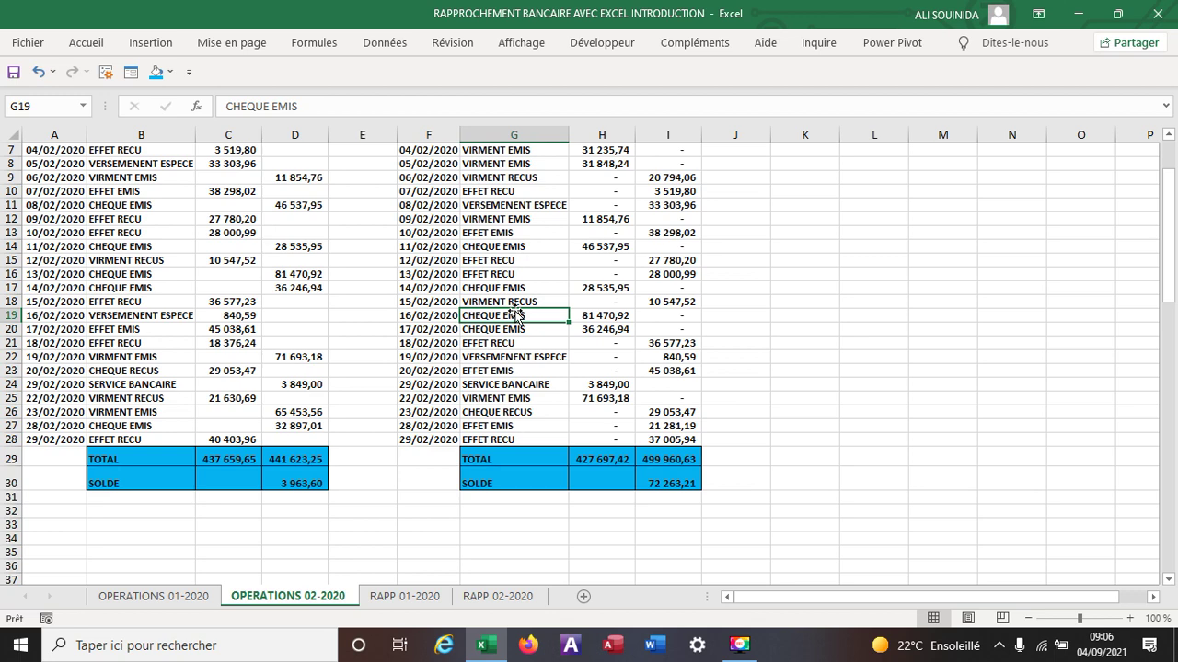
scroll(515, 316, "up", 2)
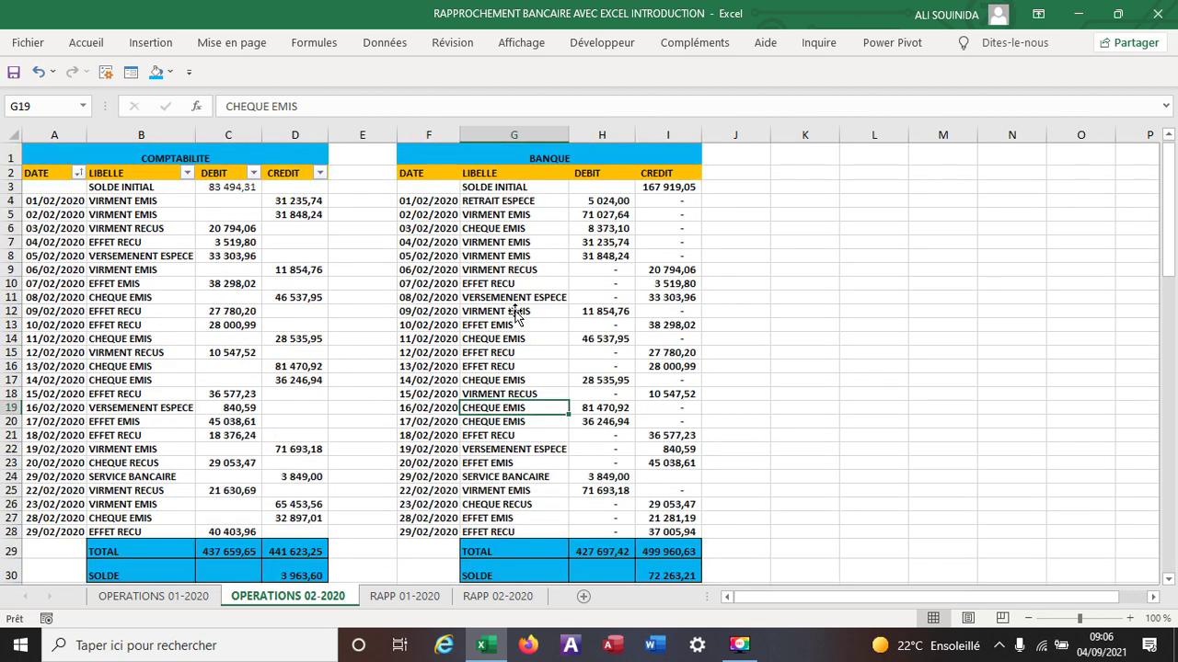
left_click(37, 203)
left_click_drag(37, 205, 648, 534)
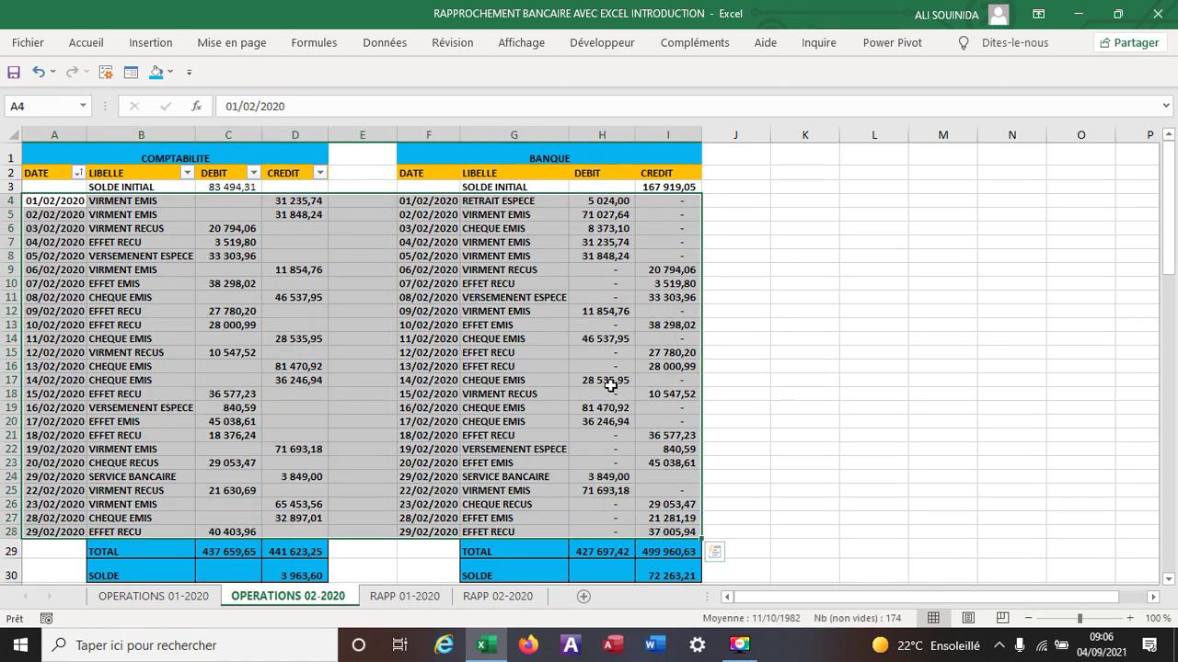
left_click_drag(37, 201, 307, 531)
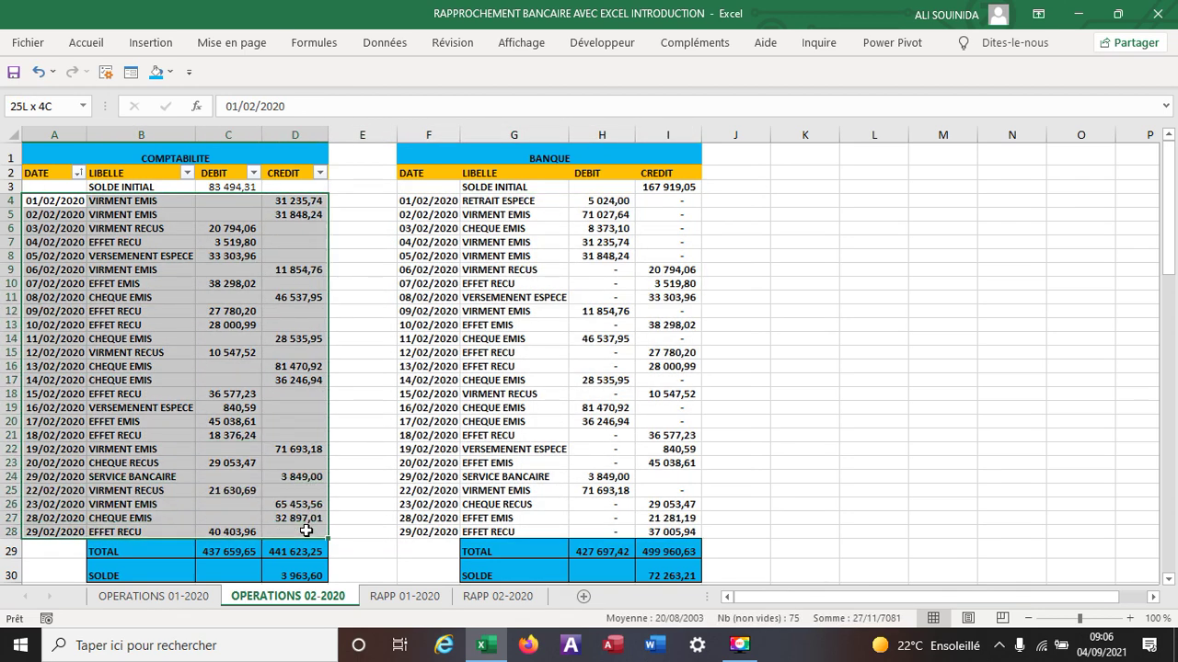
left_click_drag(306, 531, 306, 530)
left_click(807, 278)
left_click(436, 203)
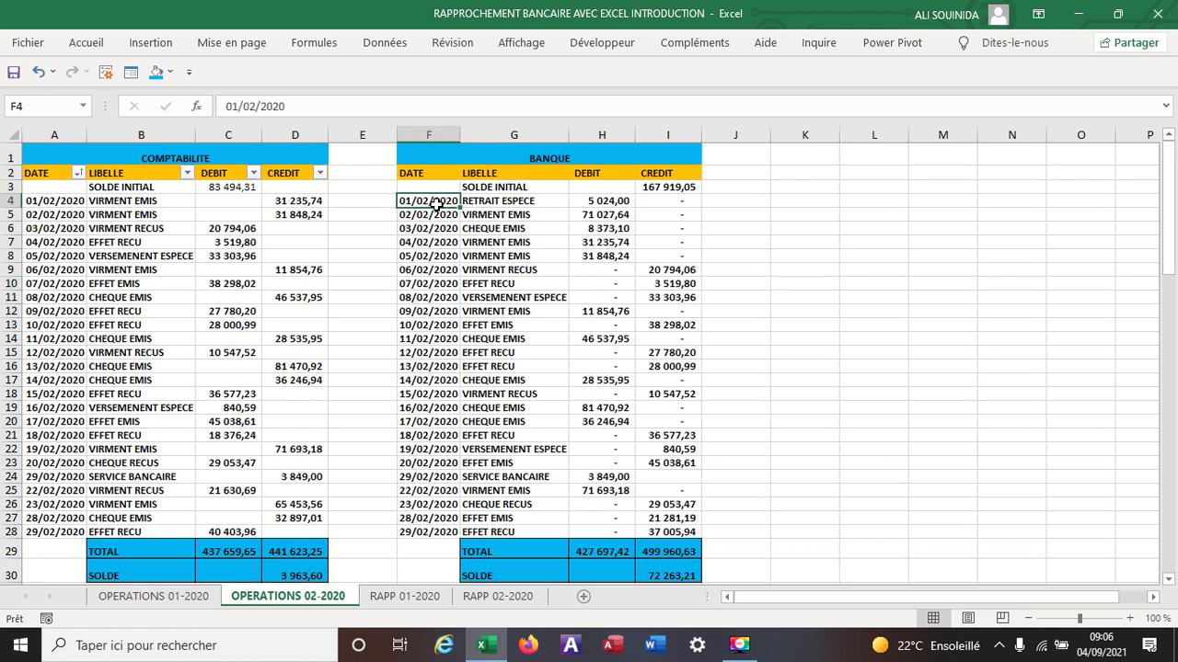
left_click_drag(436, 202, 679, 532)
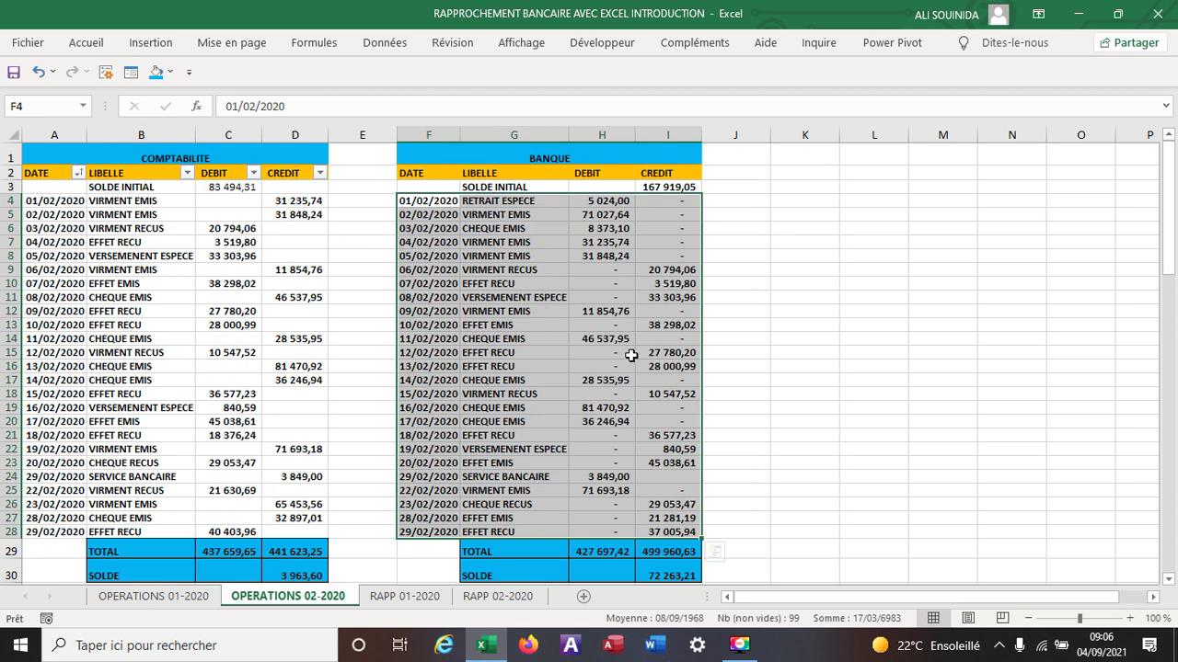
- Examine the TOTAL and SOLDE formulas below the COMPTABILITE and BANQUE tables, in rows 29 and 30
scroll(631, 349, "down", 4)
left_click(234, 380)
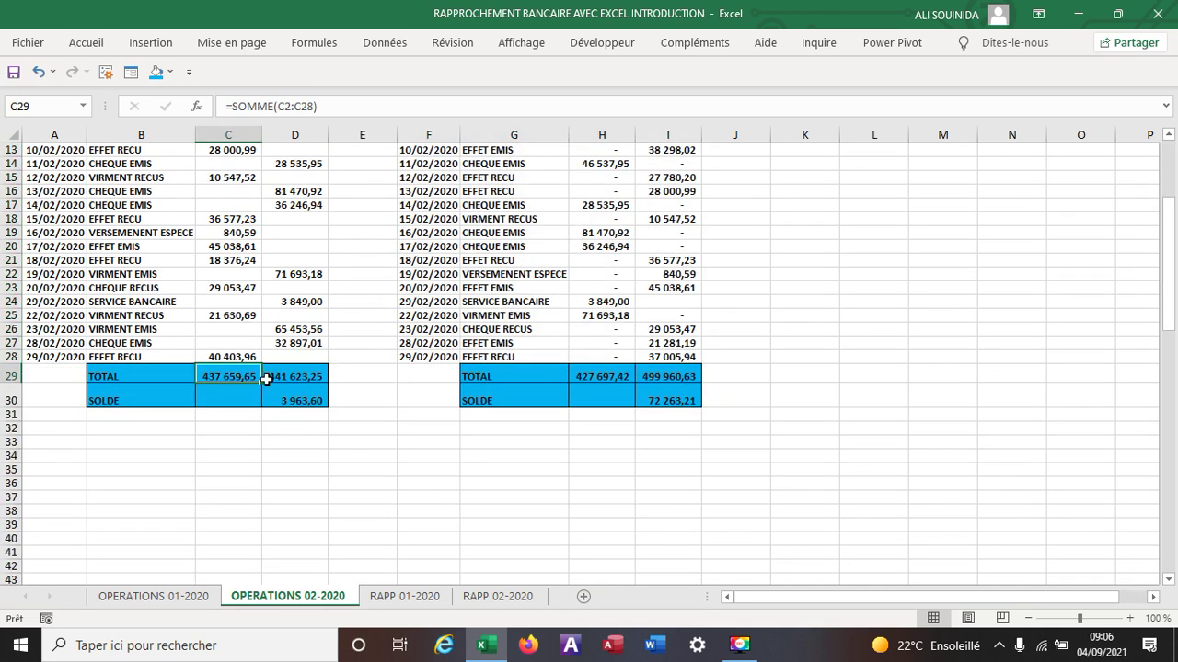
left_click(295, 375)
left_click(307, 403)
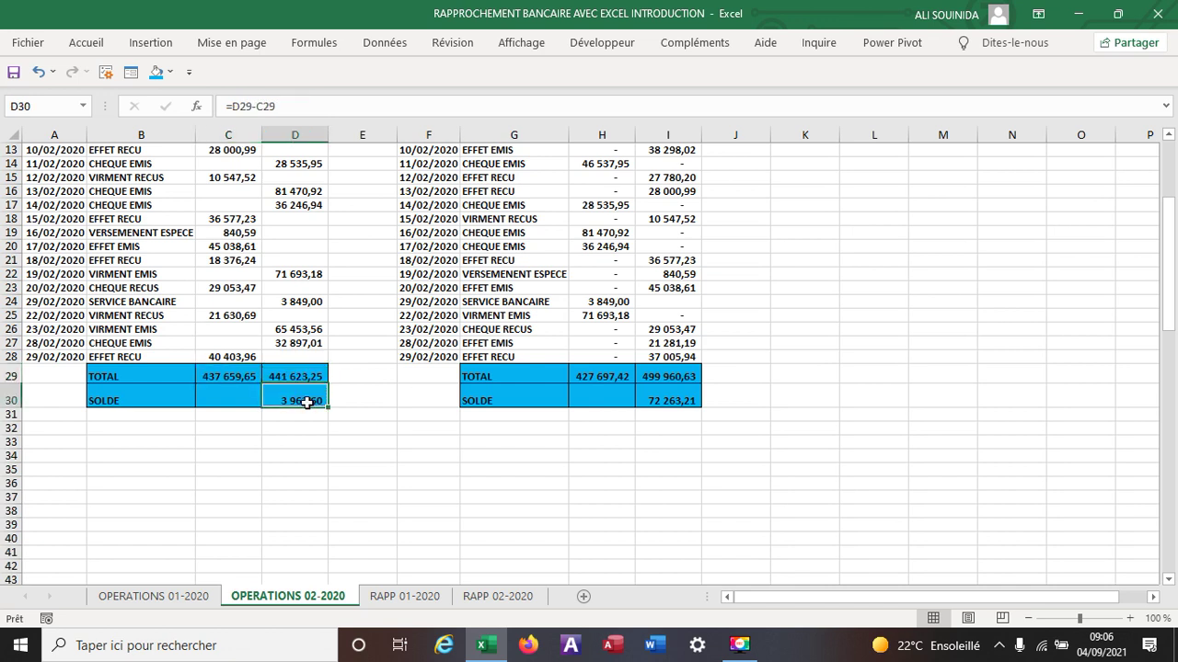
left_click(676, 400)
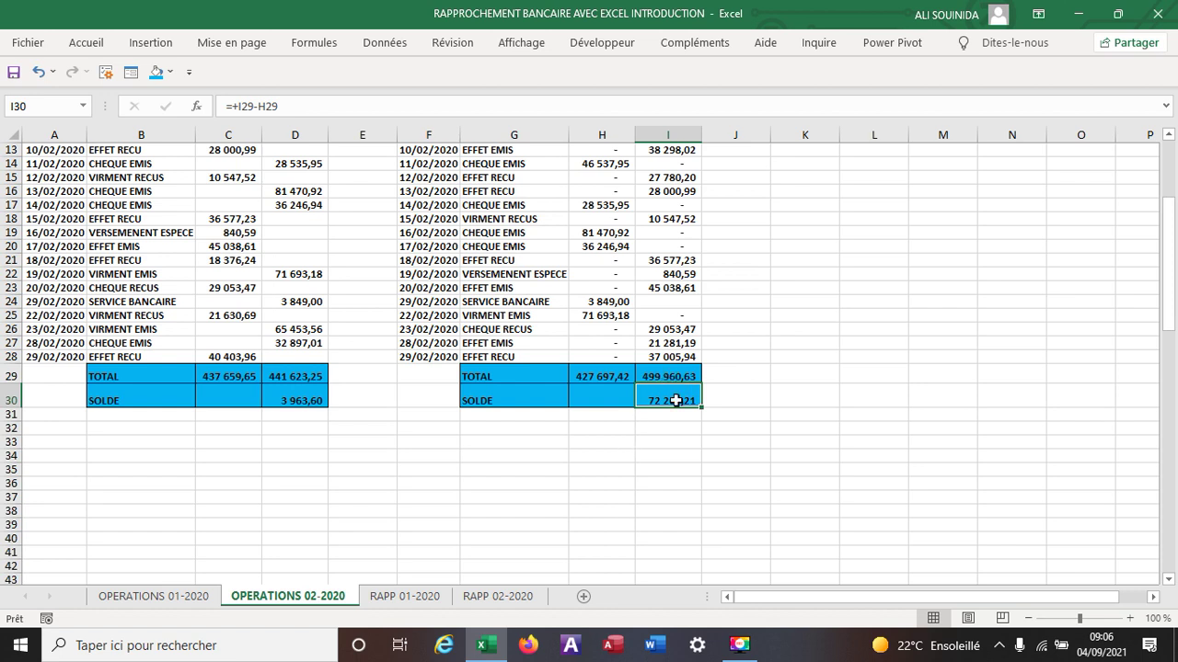
left_click(290, 402)
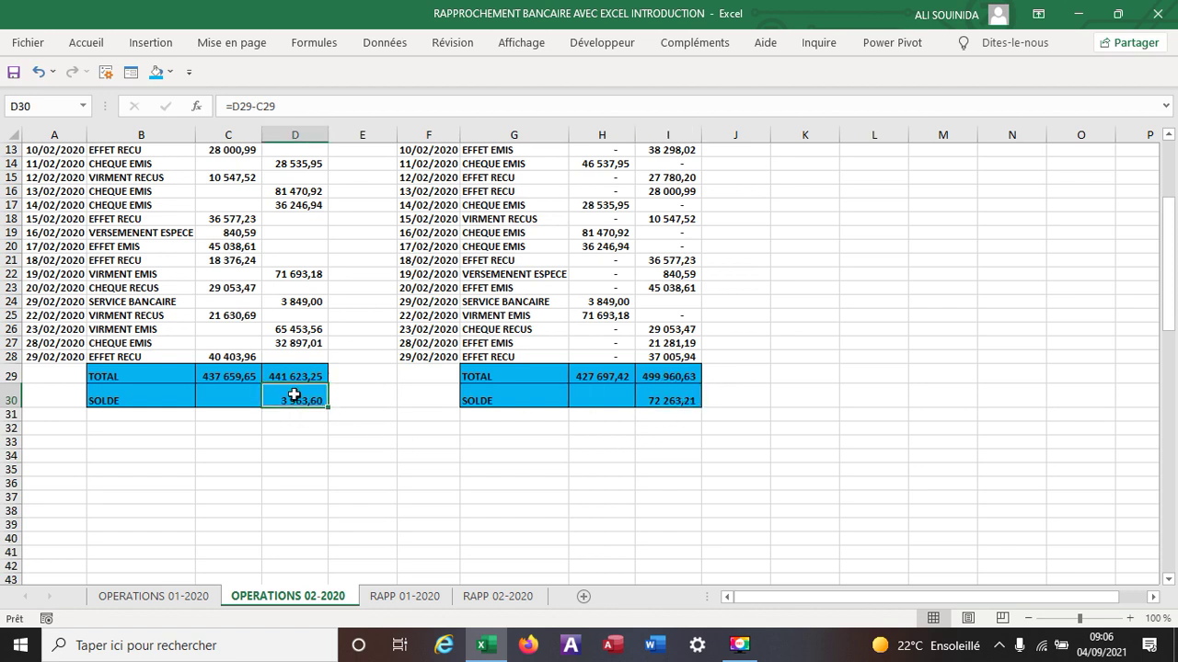
left_click(678, 402)
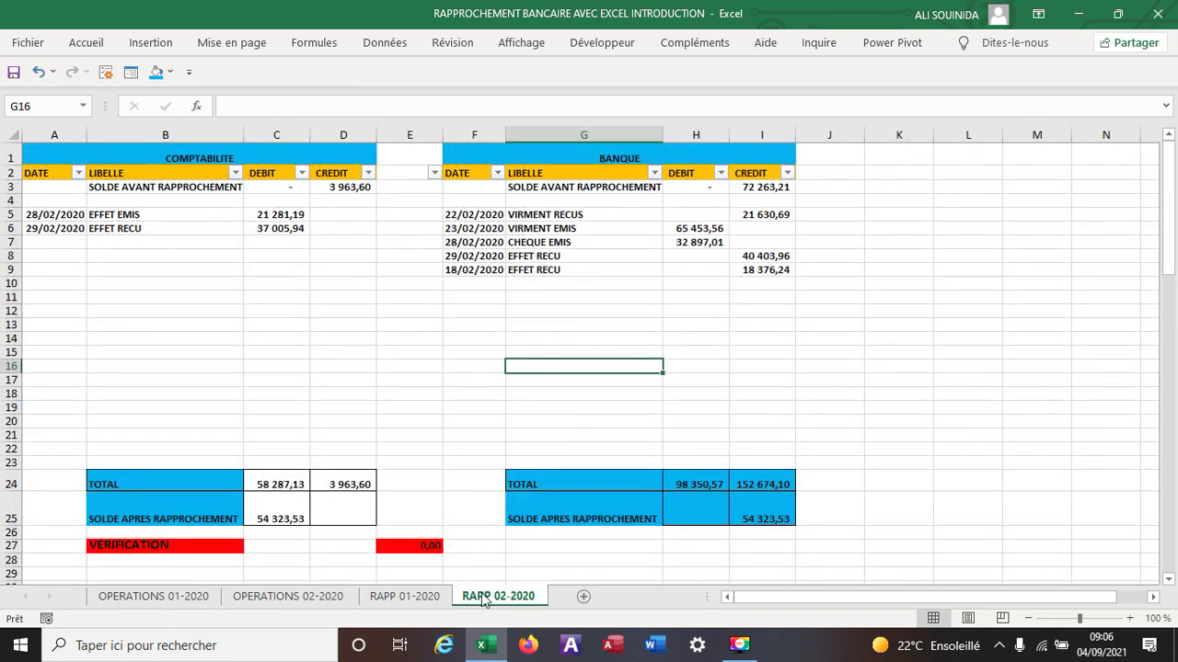
- Compare the SOLDE AVANT RAPPROCHEMENT credit cells D3 and I3 on RAPP 02-2020 with their source cells D30 and I30 on OPERATIONS 02-2020
left_click(494, 598)
left_click(824, 368)
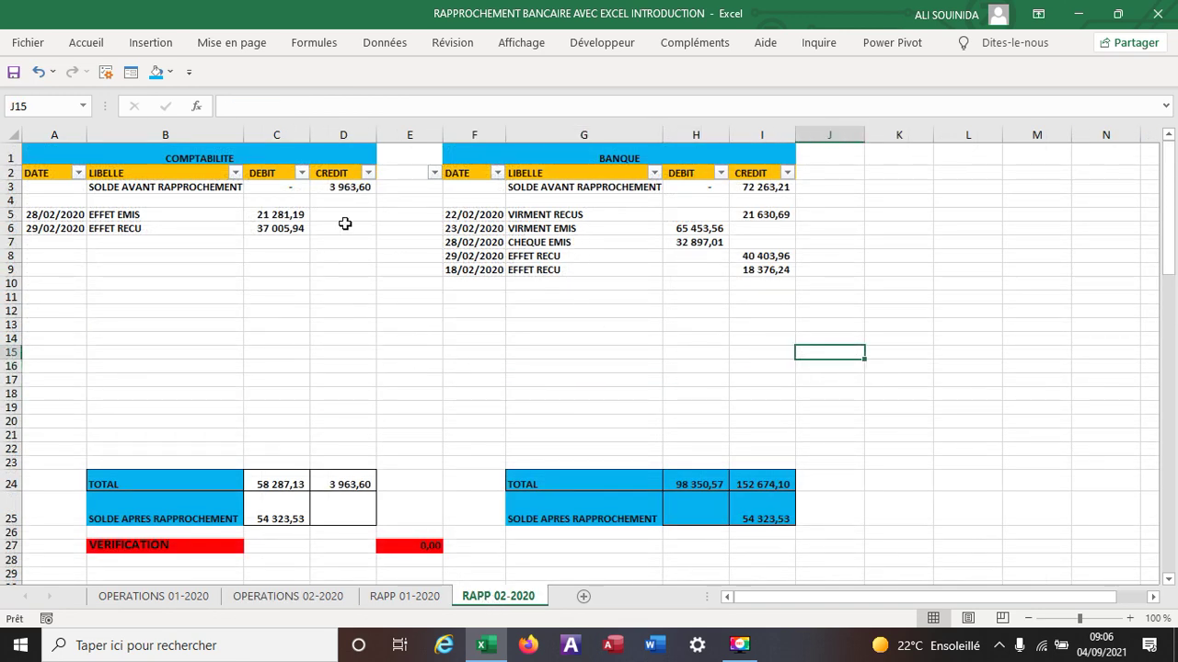
left_click(343, 186)
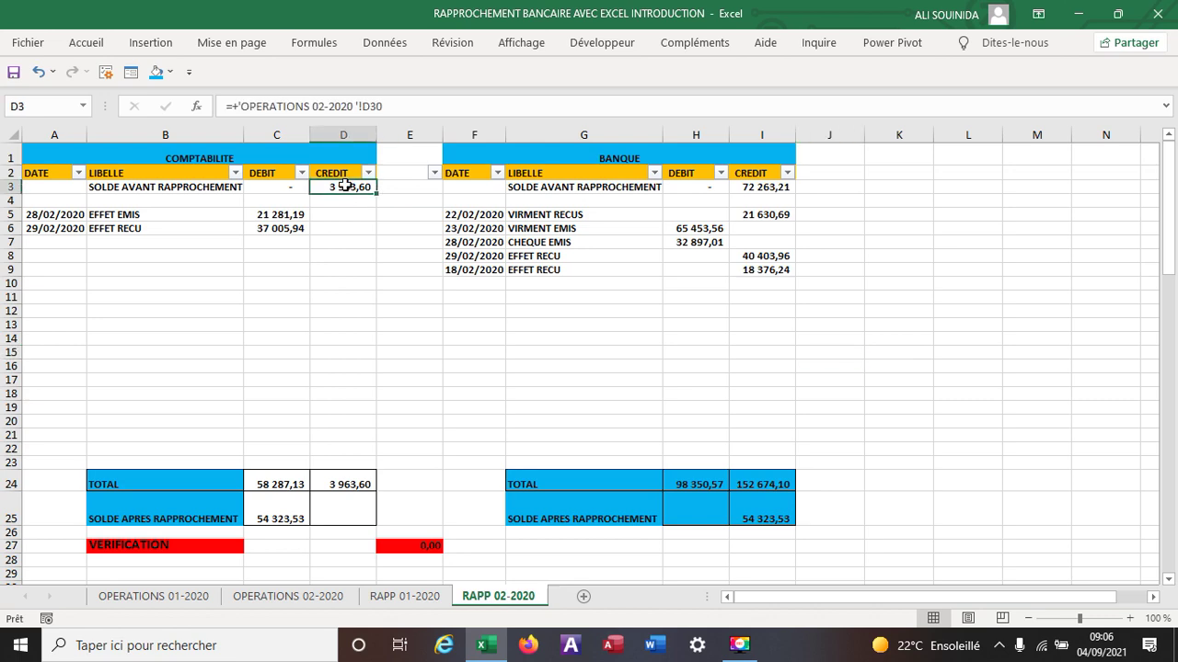
left_click(753, 187)
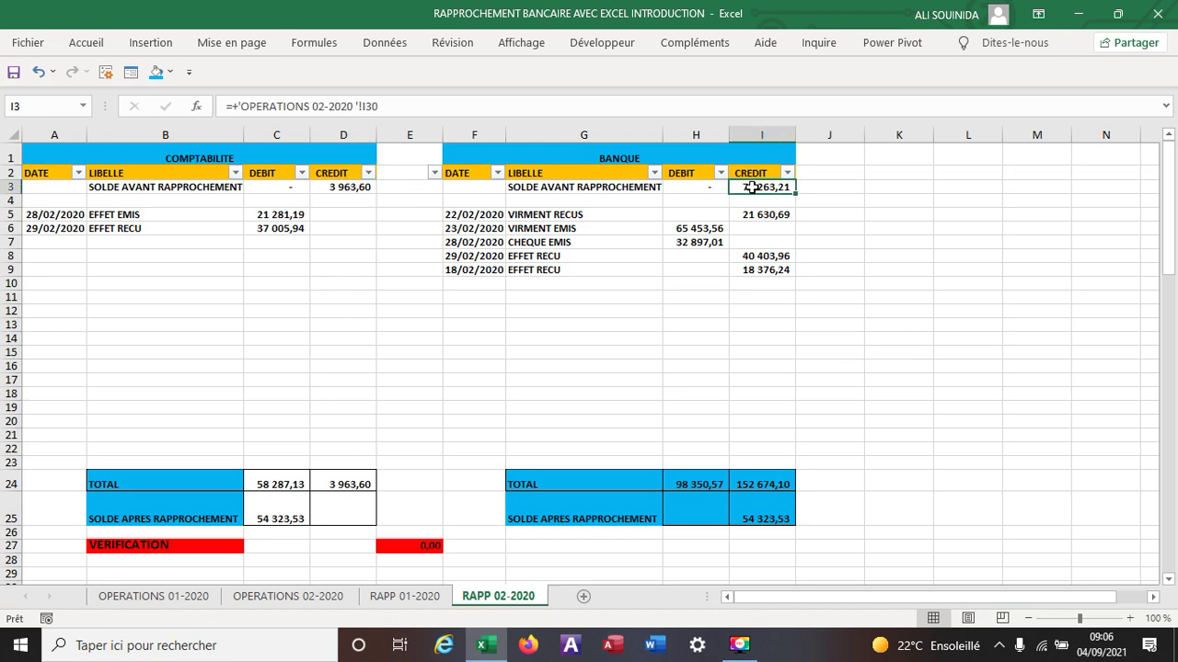
left_click(304, 598)
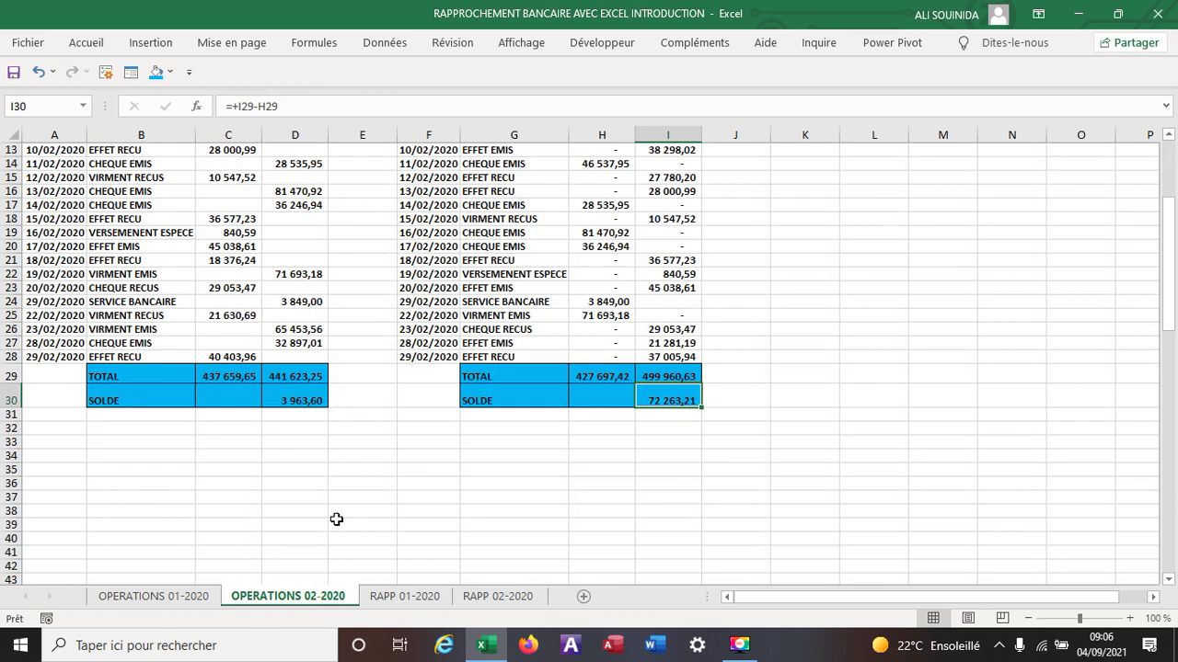
left_click(276, 400)
left_click(667, 401)
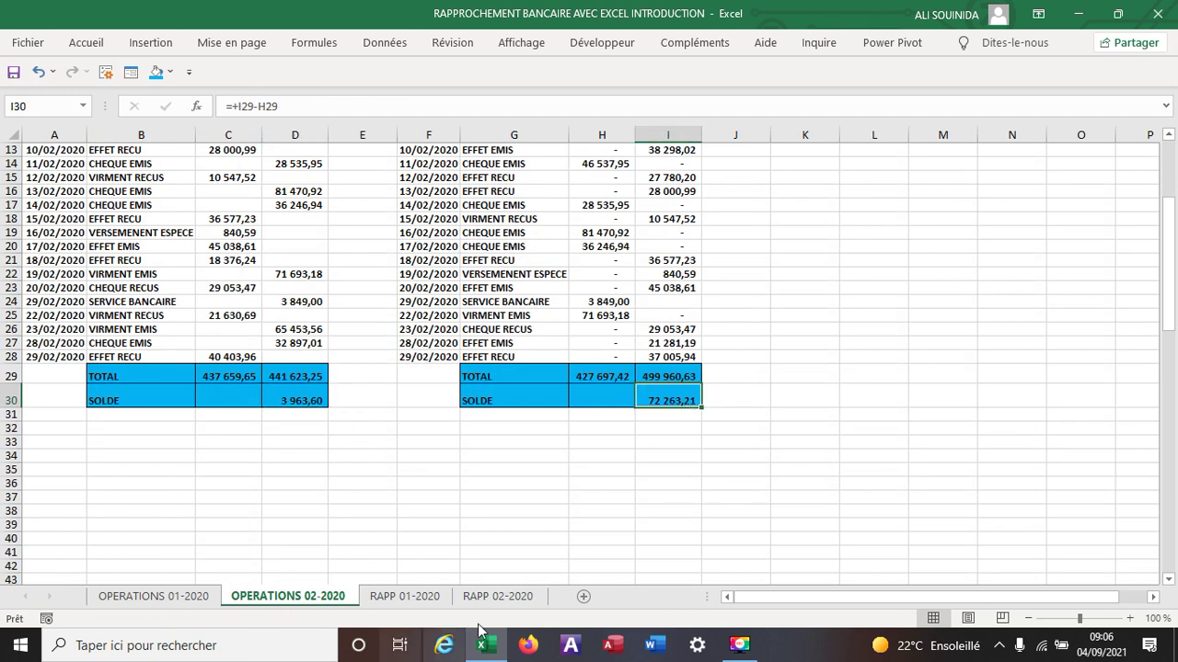
- Review the reconciling entries on RAPP 02-2020, in A5:D6 for COMPTABILITE and F5:I9 for BANQUE
left_click(497, 596)
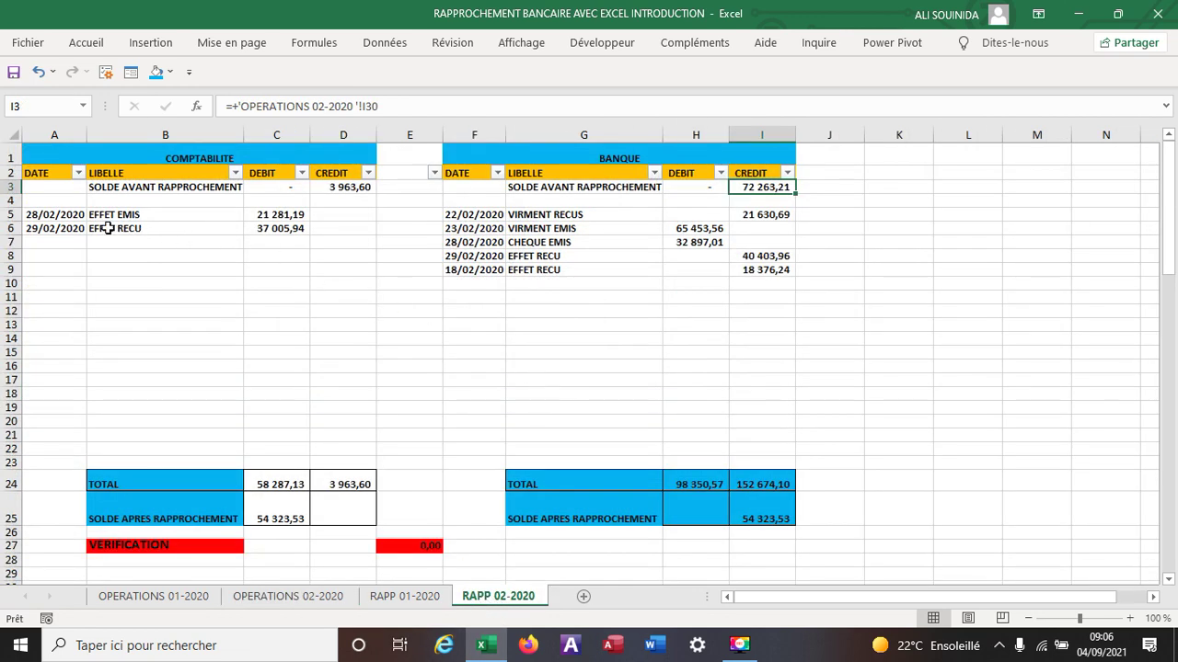
left_click_drag(55, 214, 334, 237)
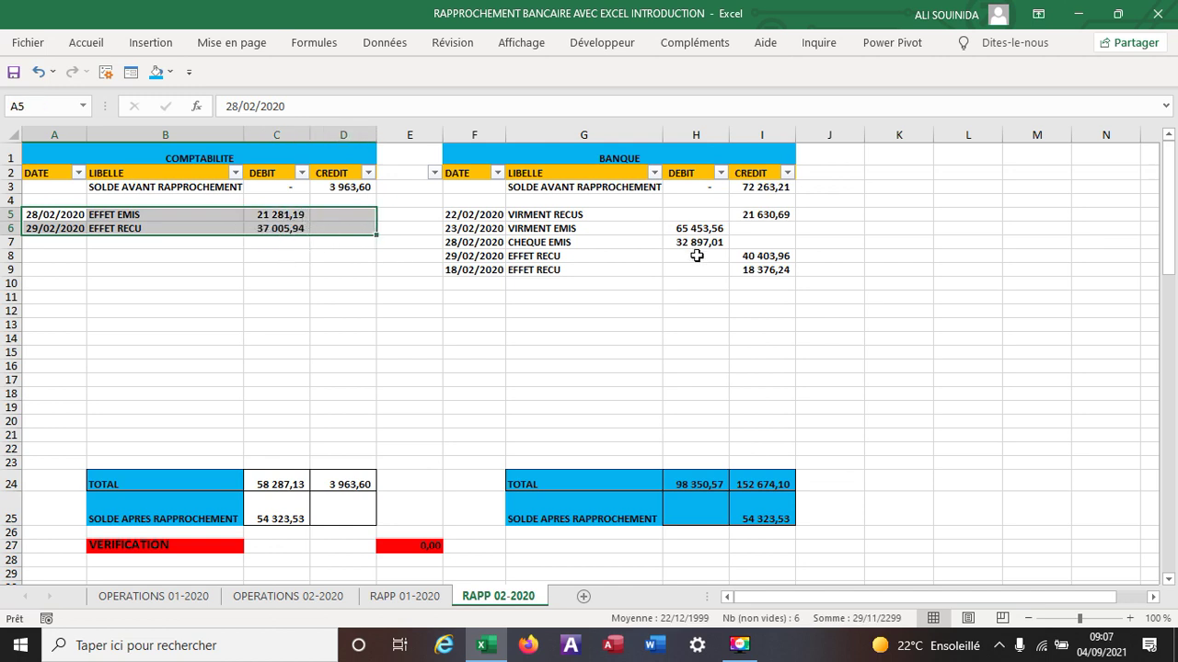
left_click(920, 310)
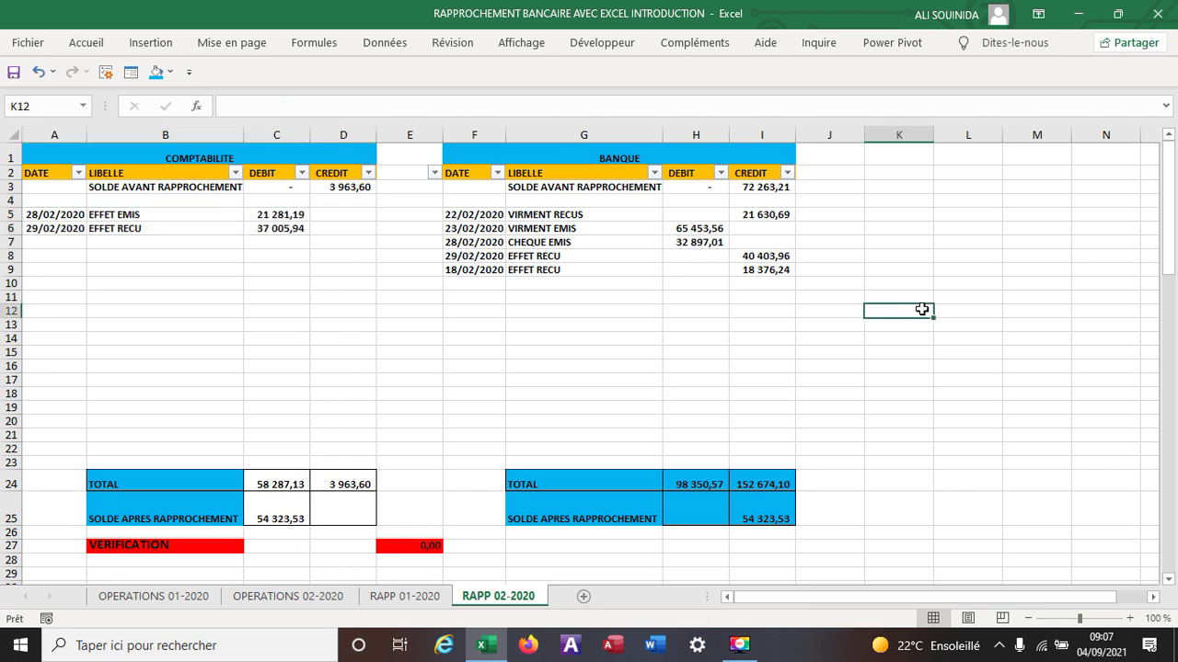
left_click_drag(464, 215, 749, 274)
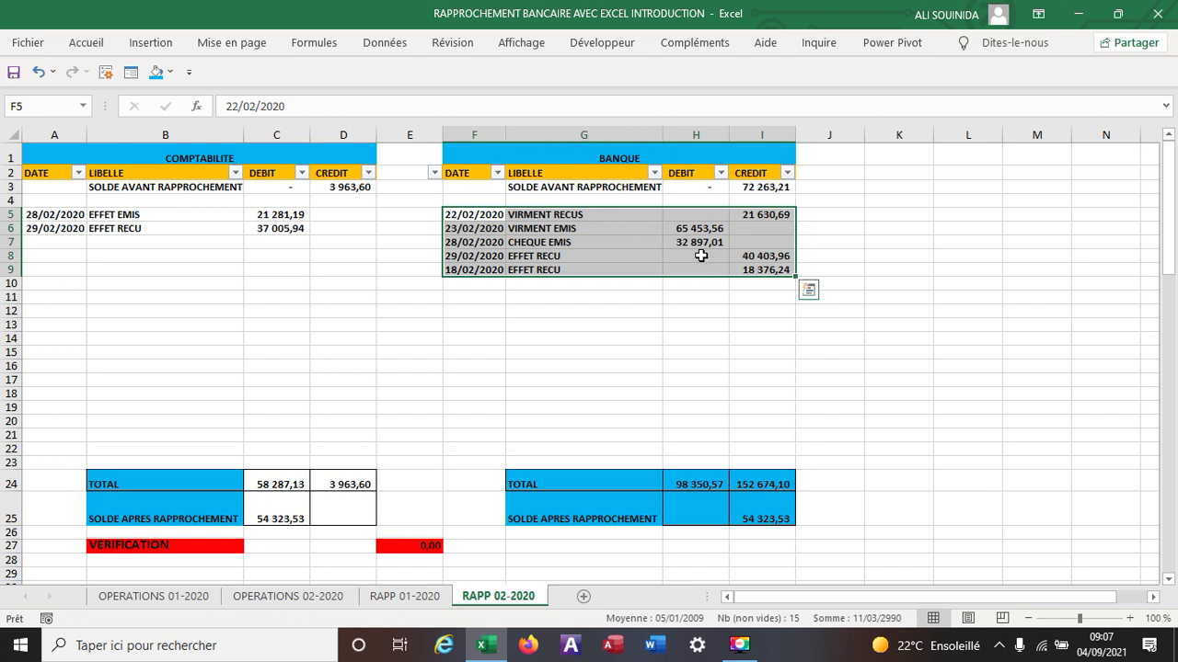
left_click(828, 366)
- Examine the SOLDE APRES RAPPROCHEMENT formulas in C25 and I25 of the February reconciliation
scroll(565, 401, "down", 2)
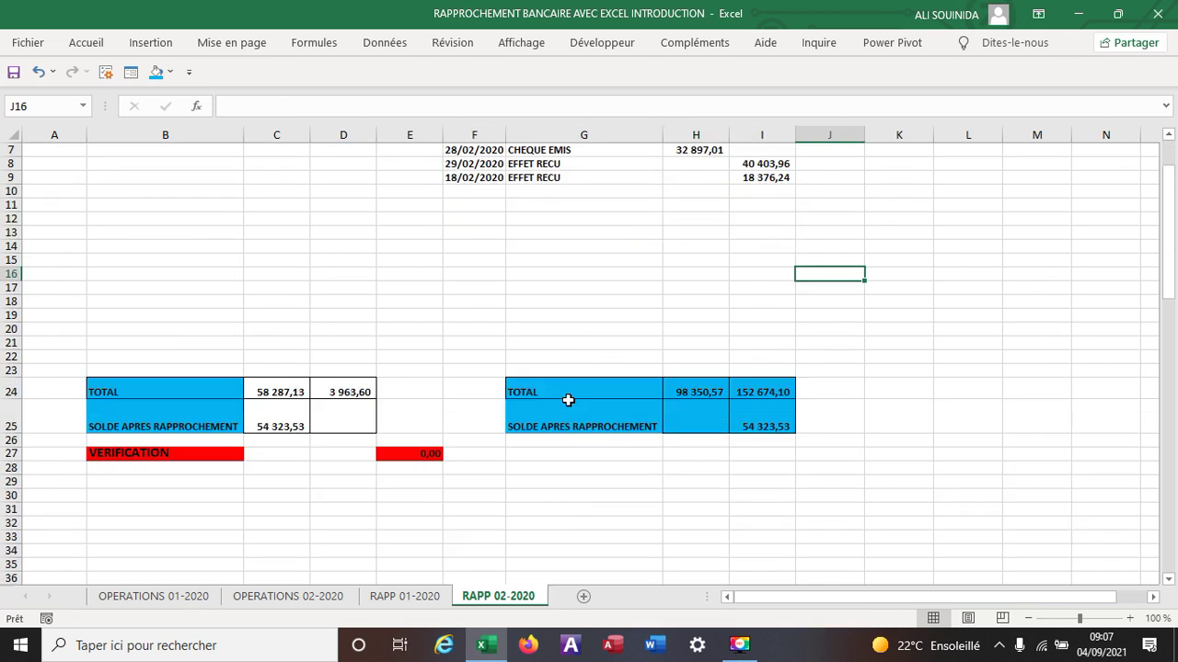
left_click(299, 431)
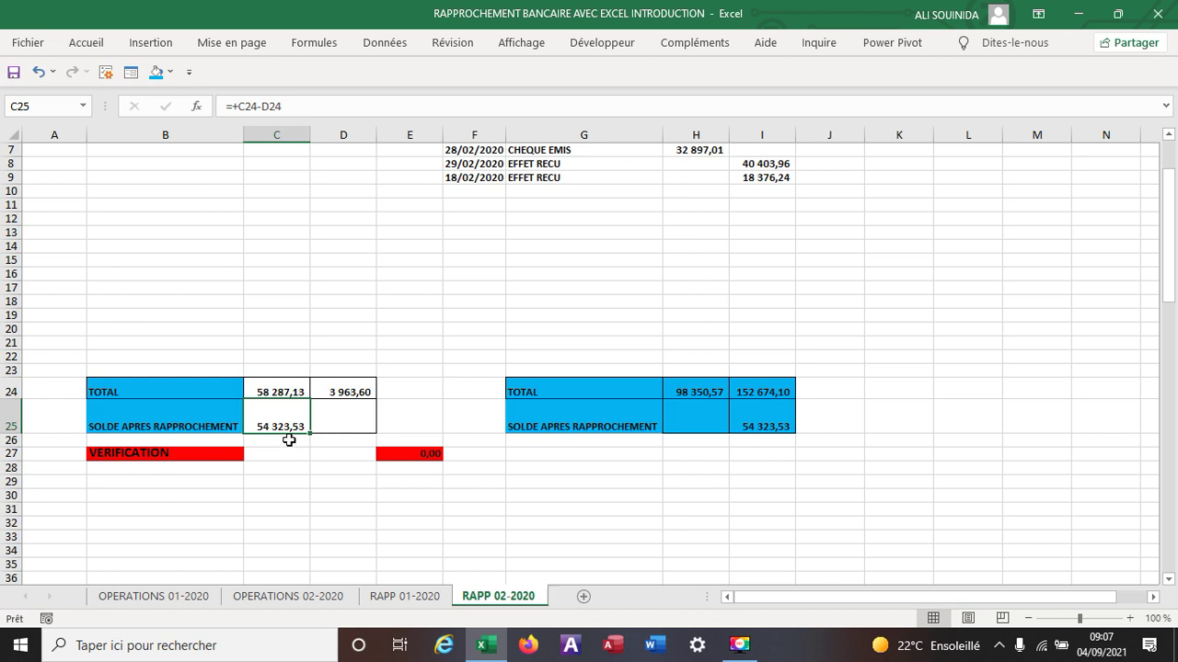
left_click(770, 421)
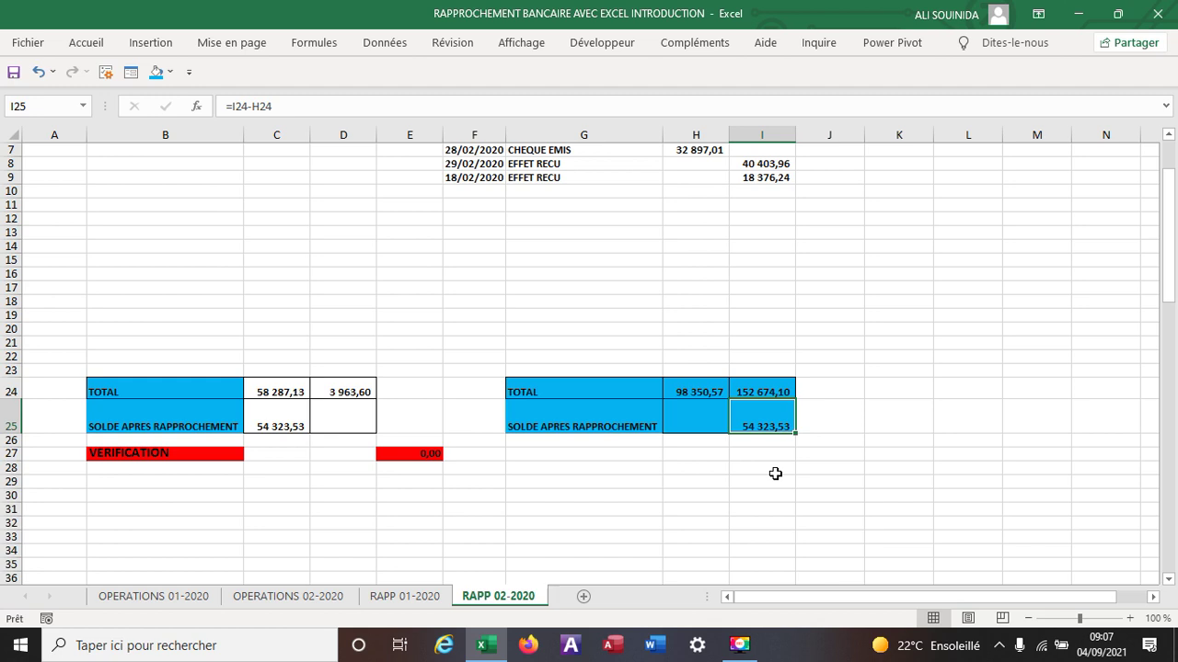
scroll(860, 401, "up", 2)
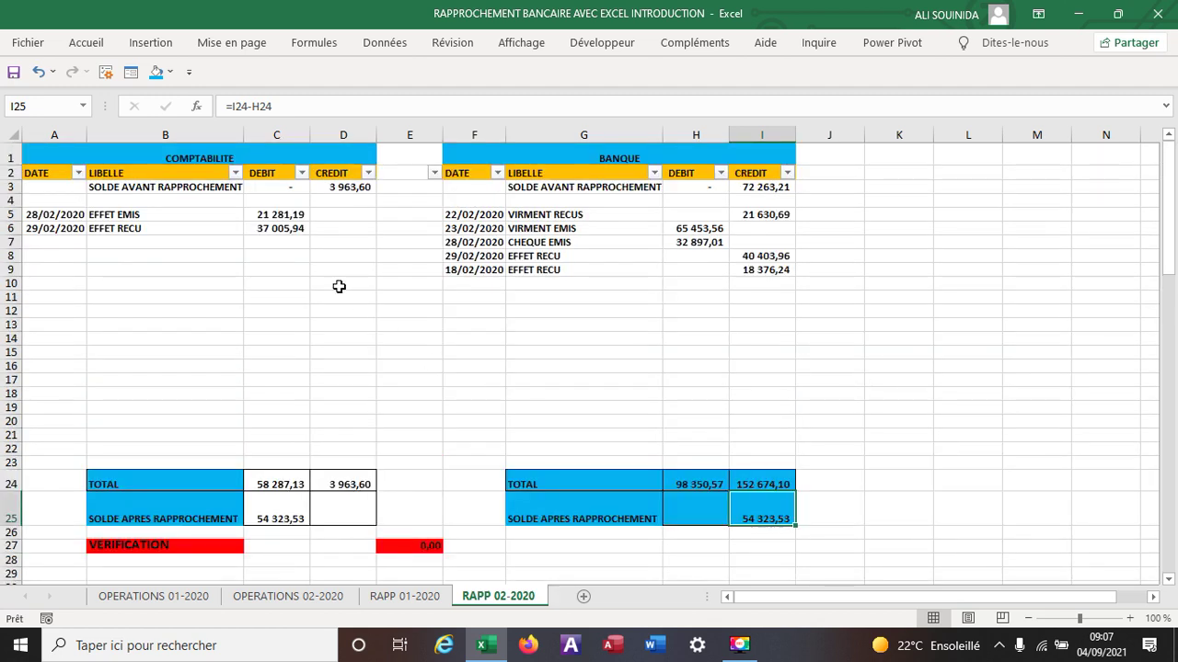
- Examine the VERIFICATION formula in E27 together with the reconciling entries and the reconciled balances it compares
left_click(106, 216)
left_click_drag(106, 217, 764, 272)
scroll(488, 351, "down", 3)
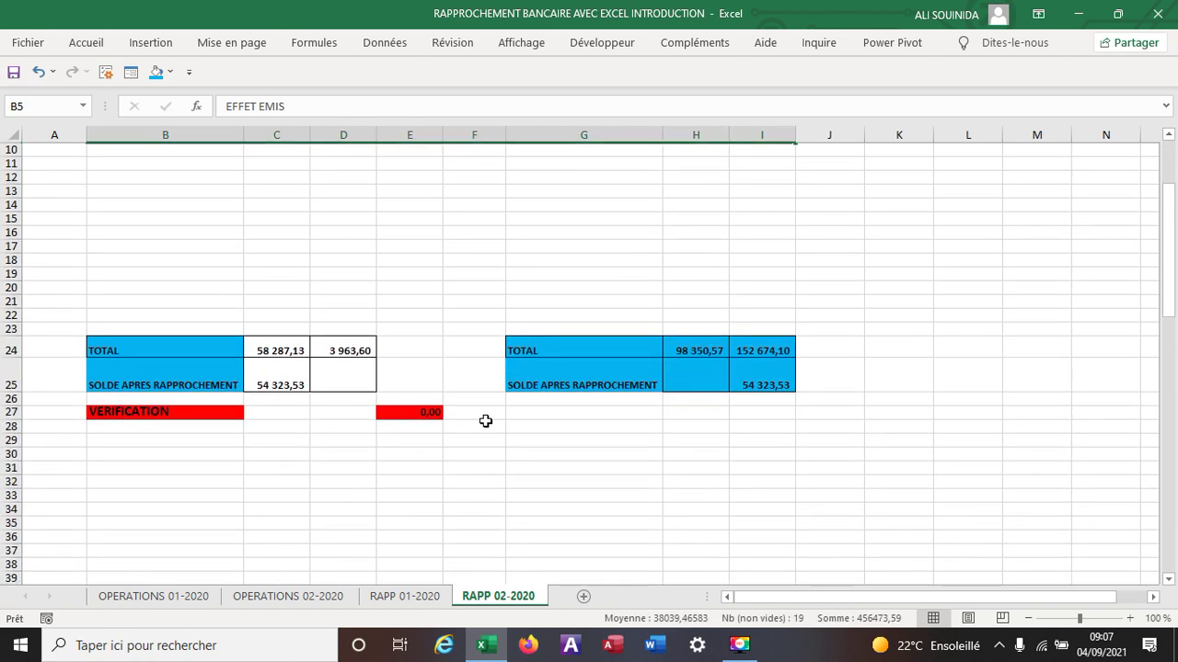
left_click(429, 413)
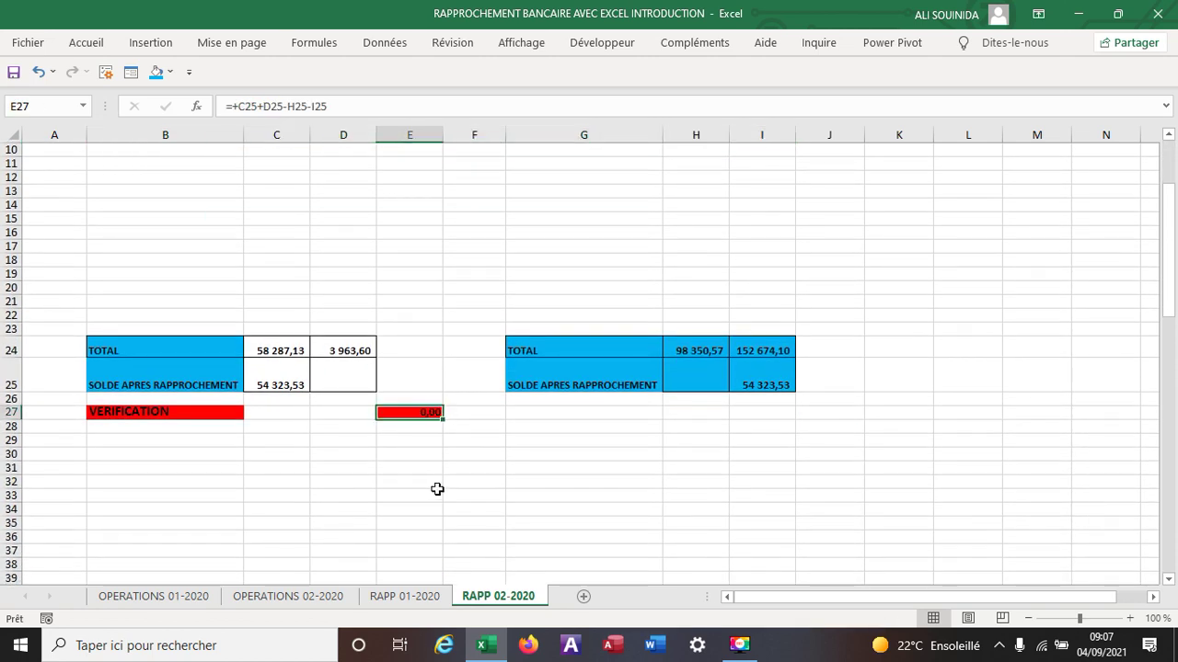
left_click(276, 386)
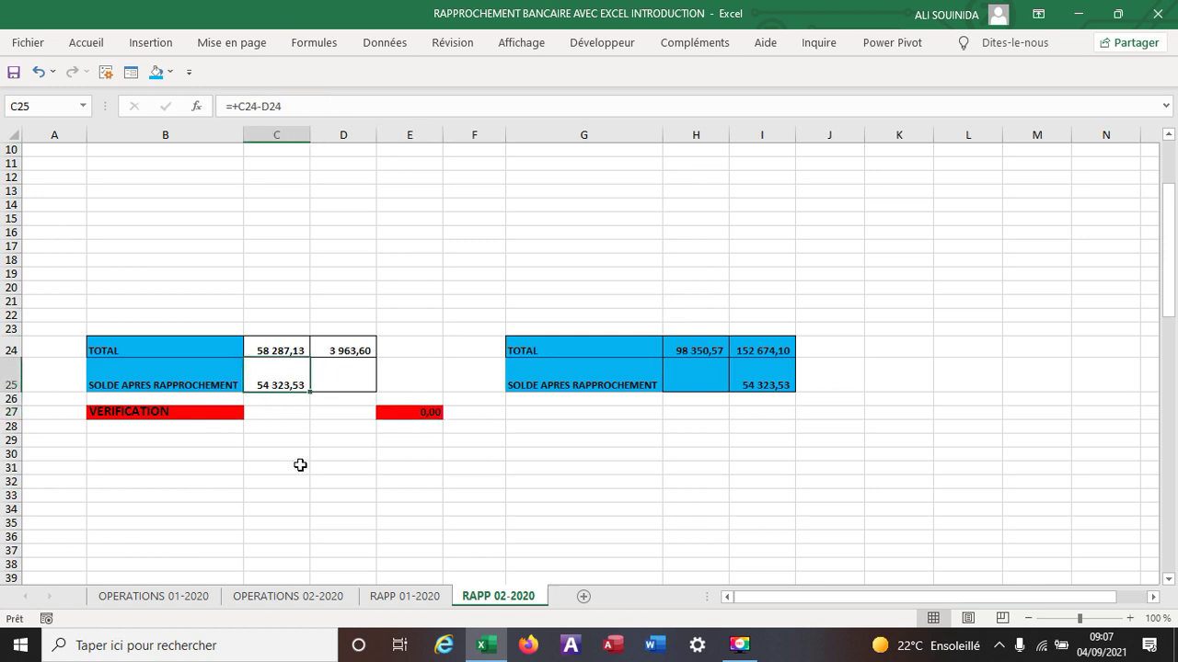
left_click(770, 387)
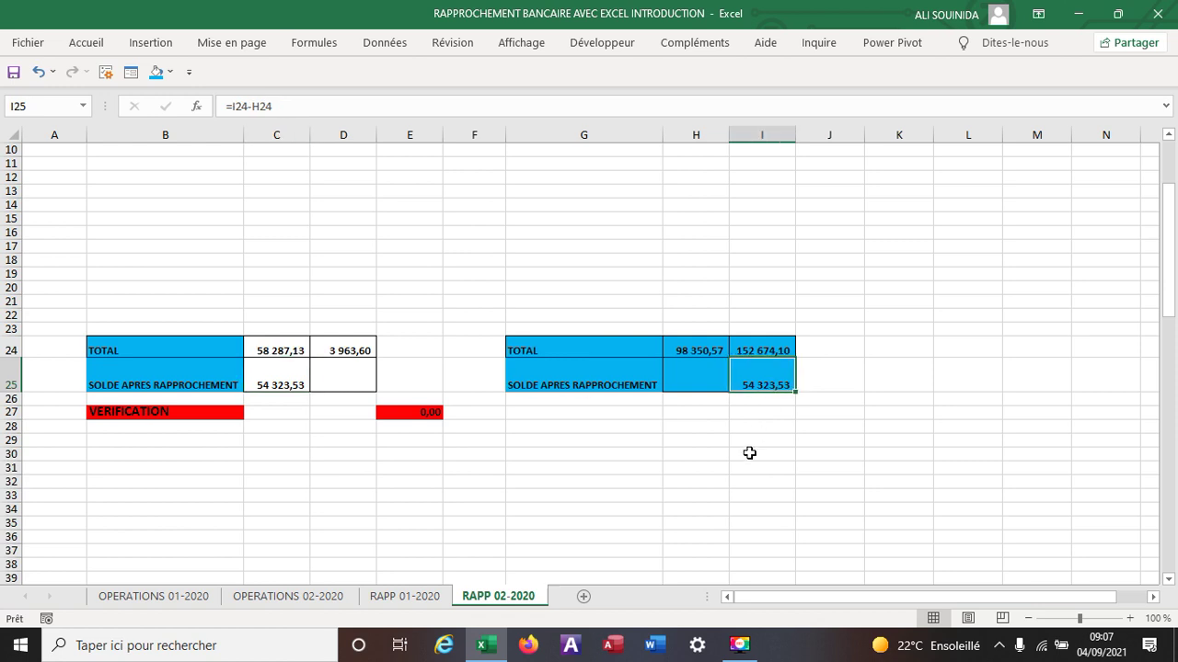
left_click(435, 413)
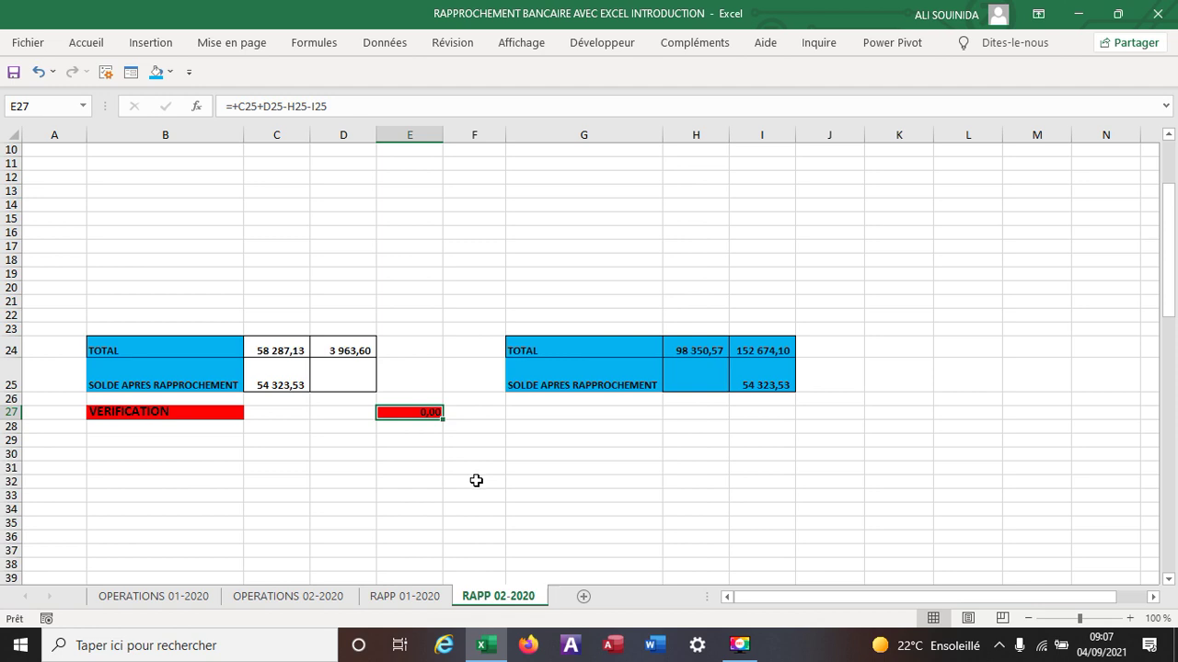
scroll(475, 480, "up", 3)
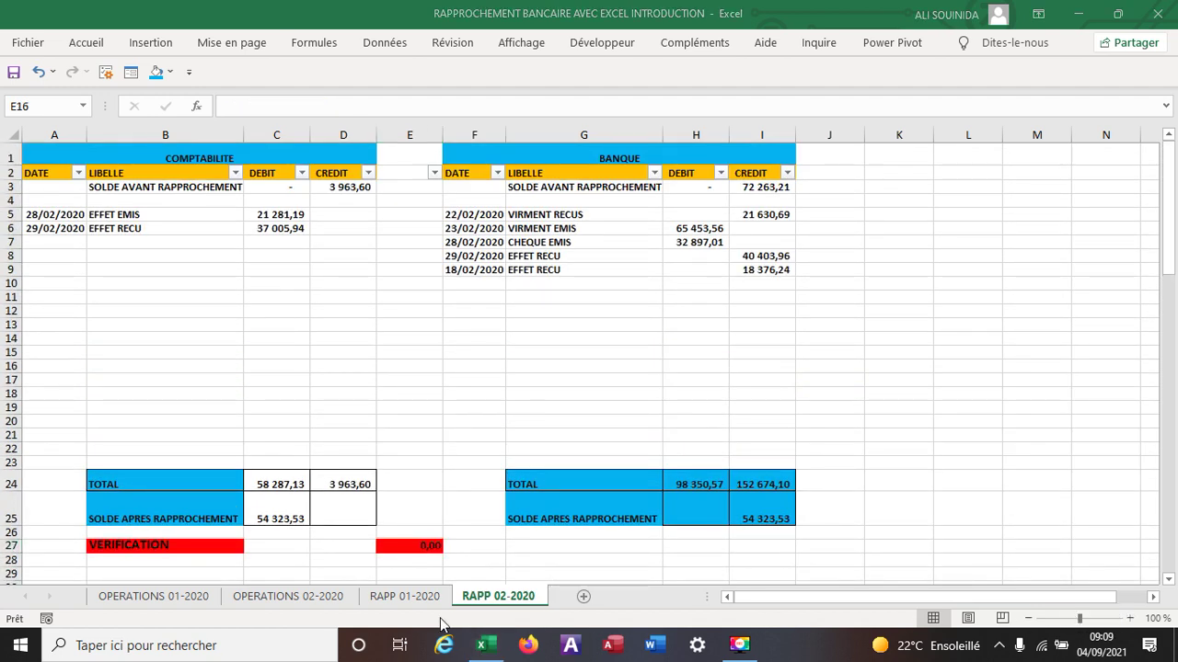
- Delete the RAPP 01-2020 and RAPP 02-2020 sheets from the workbook and display the OPERATIONS 01-2020 sheet
left_click(405, 596)
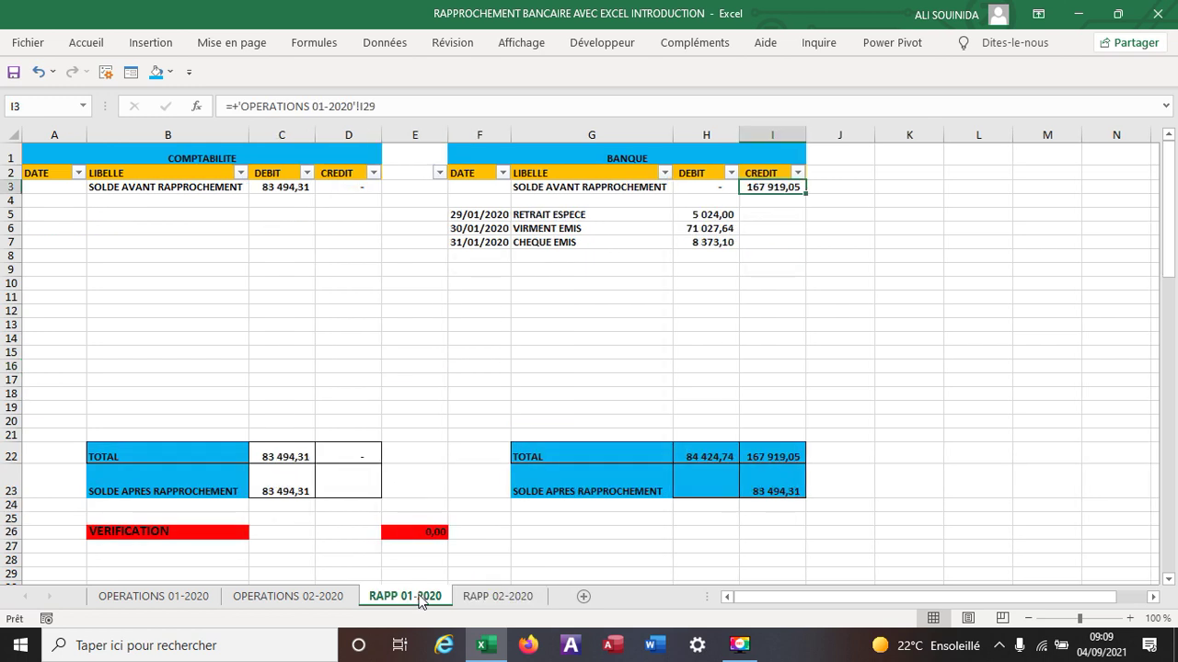
right_click(405, 597)
key("Escape")
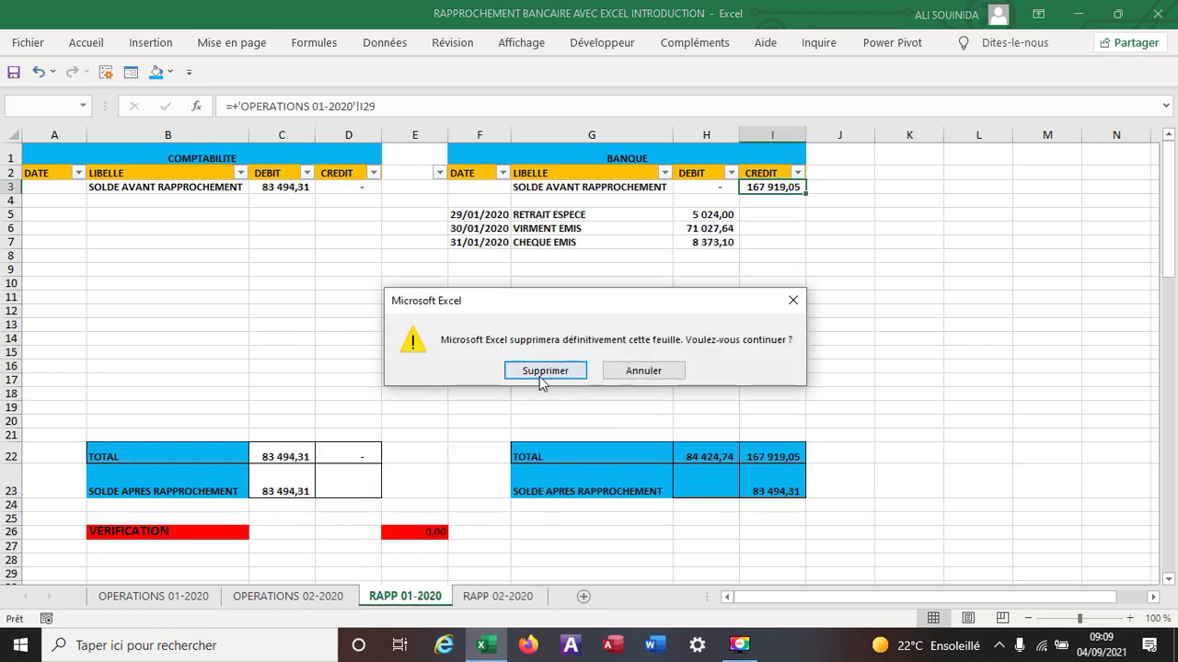
left_click(545, 372)
right_click(400, 613)
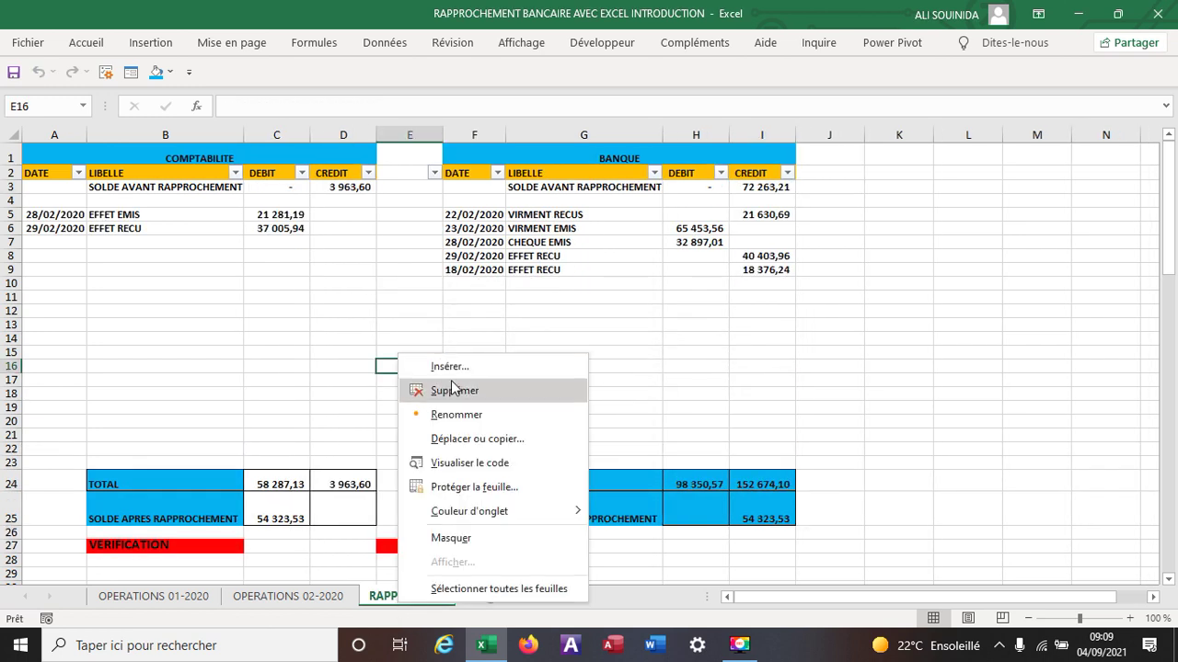
left_click(453, 390)
left_click(546, 372)
left_click(896, 413)
left_click(140, 598)
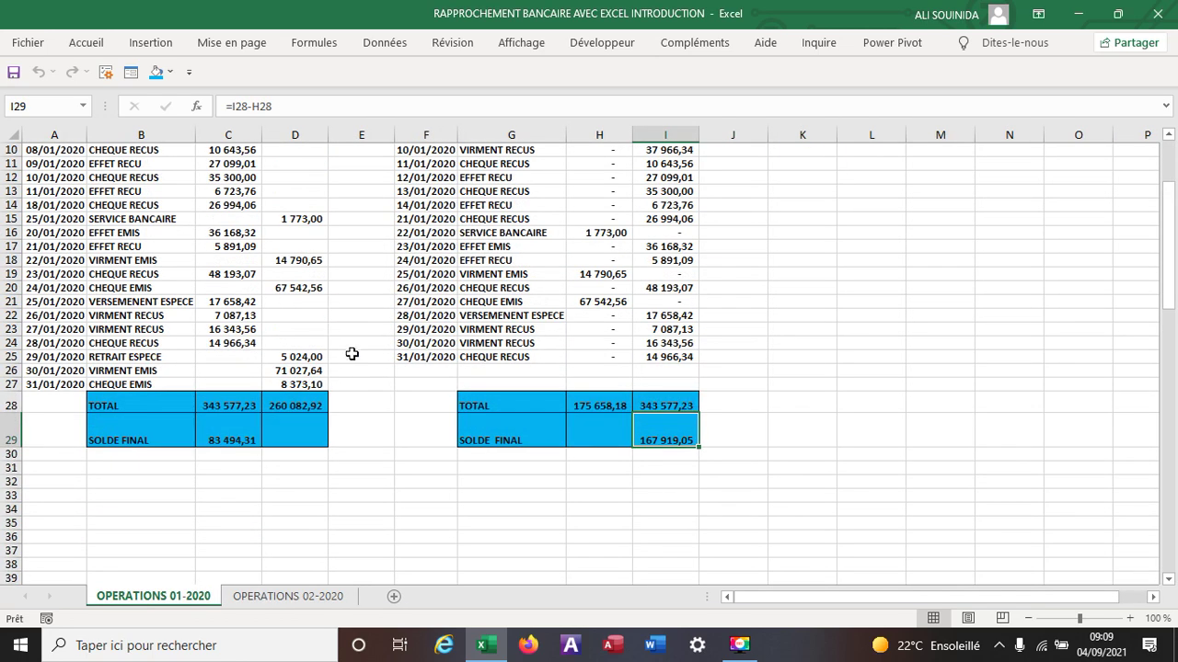
- Highlight in yellow the matching first CHEQUE EMIS amounts in D3 under COMPTABILITE and H4 under BANQUE
scroll(355, 351, "up", 3)
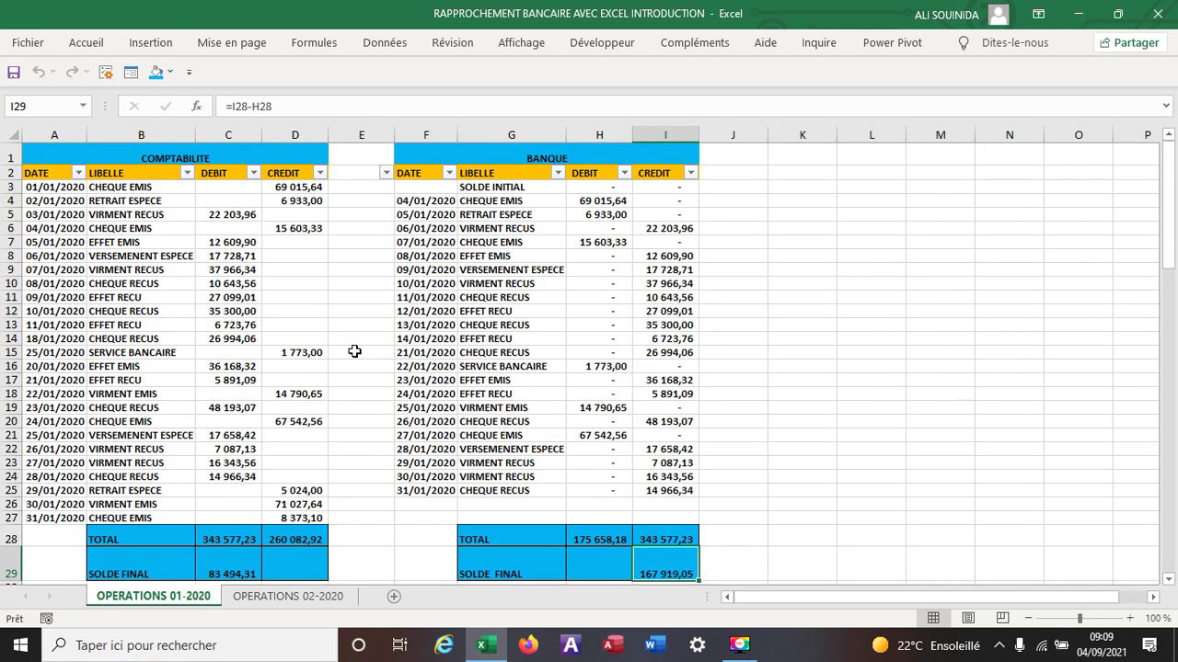
left_click(467, 216)
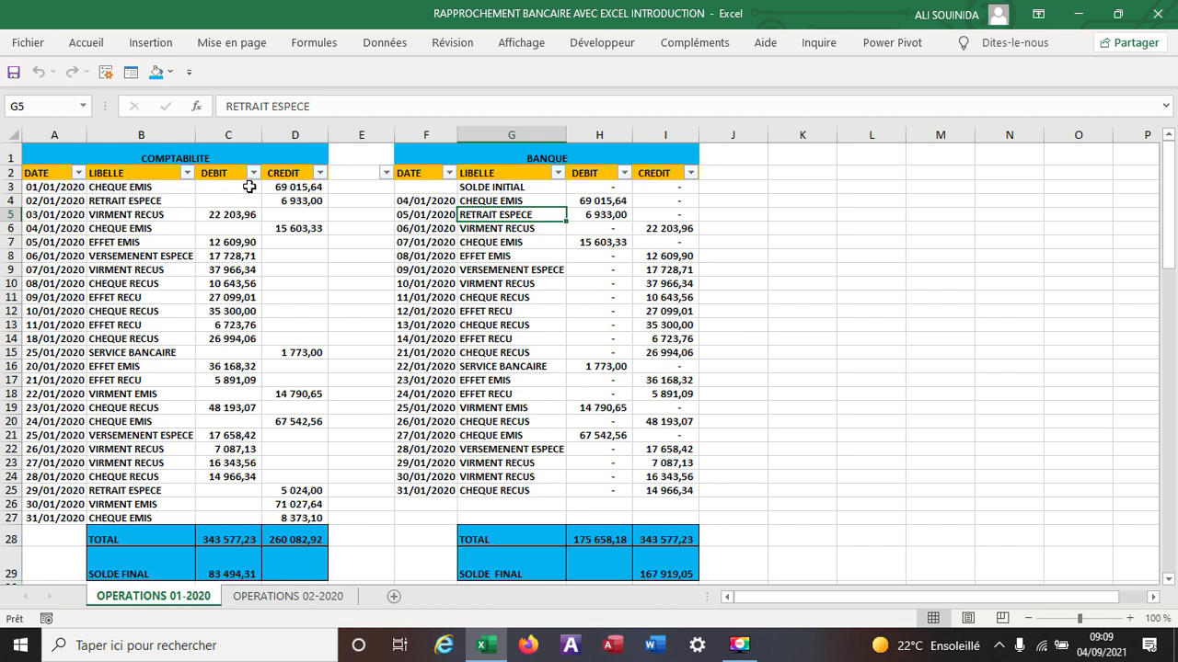
left_click(294, 189)
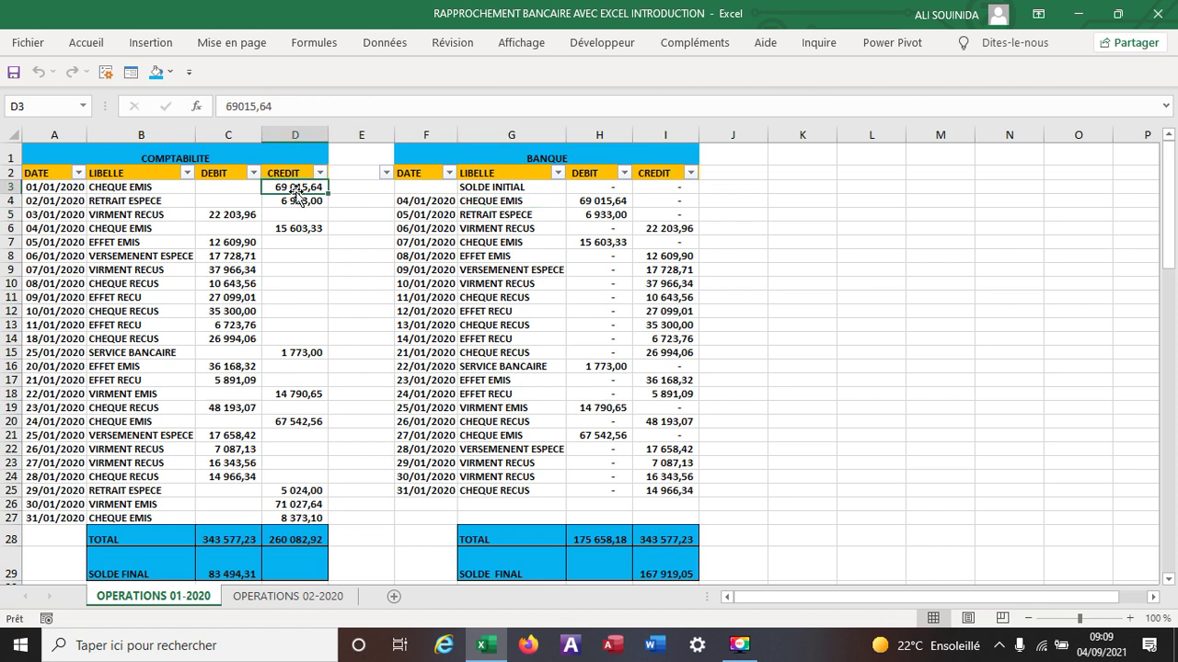
left_click(170, 72)
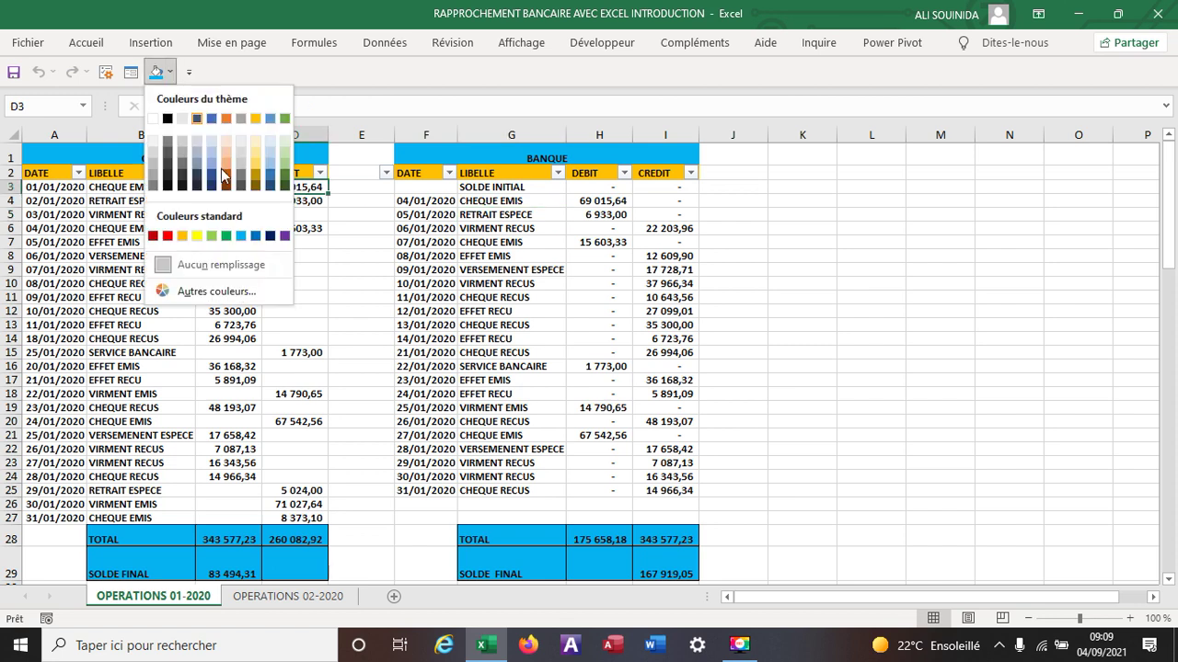
left_click(197, 236)
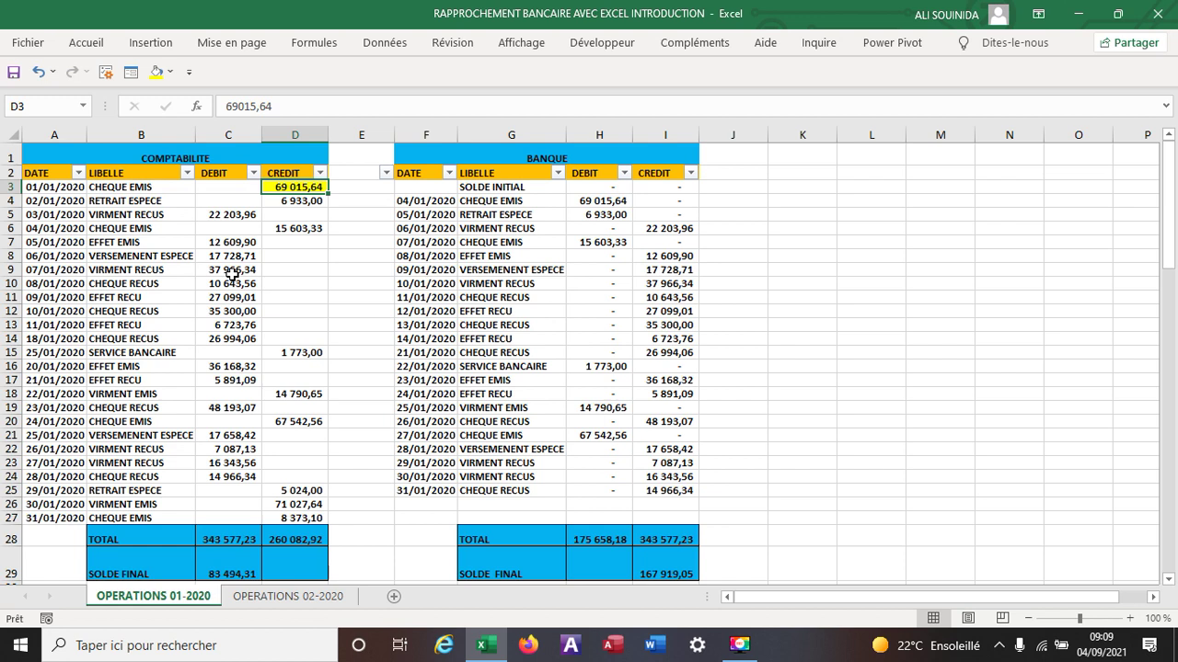
left_click(600, 201)
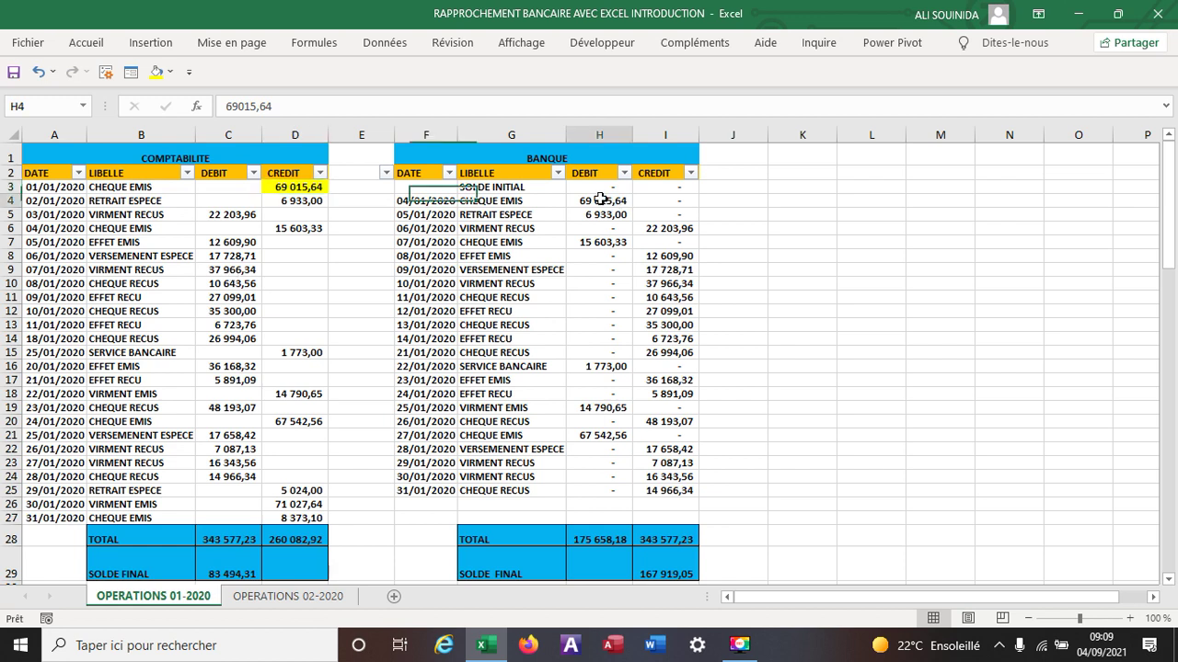
left_click(156, 72)
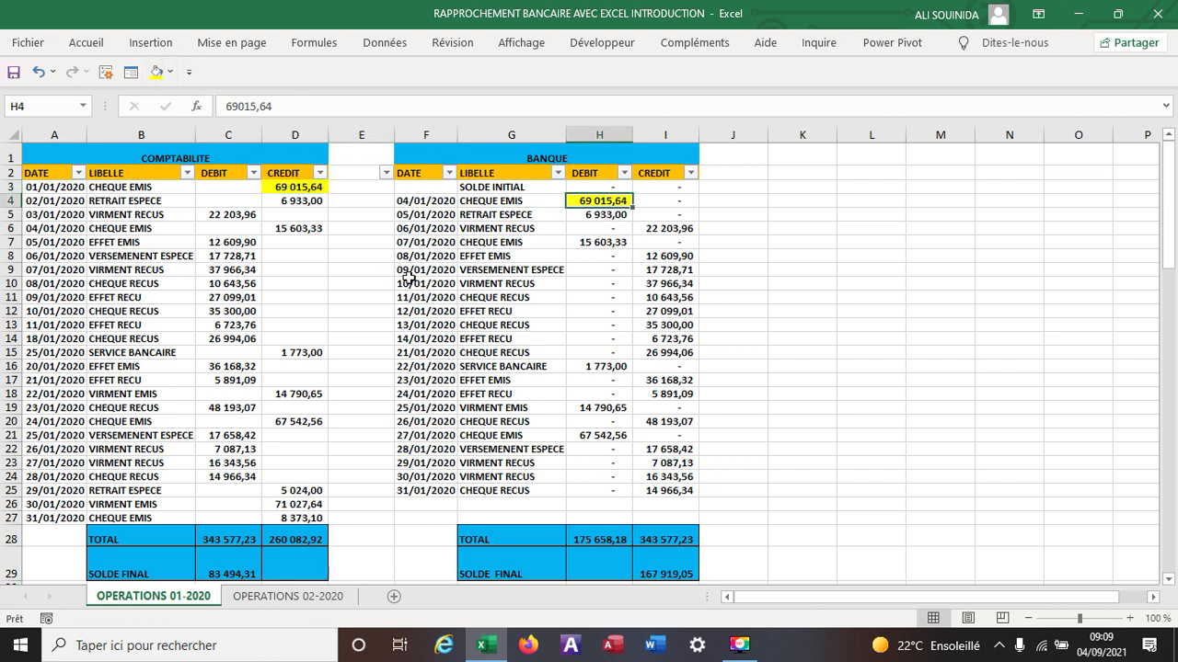
- Highlight in yellow the remaining amounts recorded in both tables, from RETRAIT ESPECE in D4 and H5 to CHEQUE RECUS in C24 and I25
left_click(306, 207)
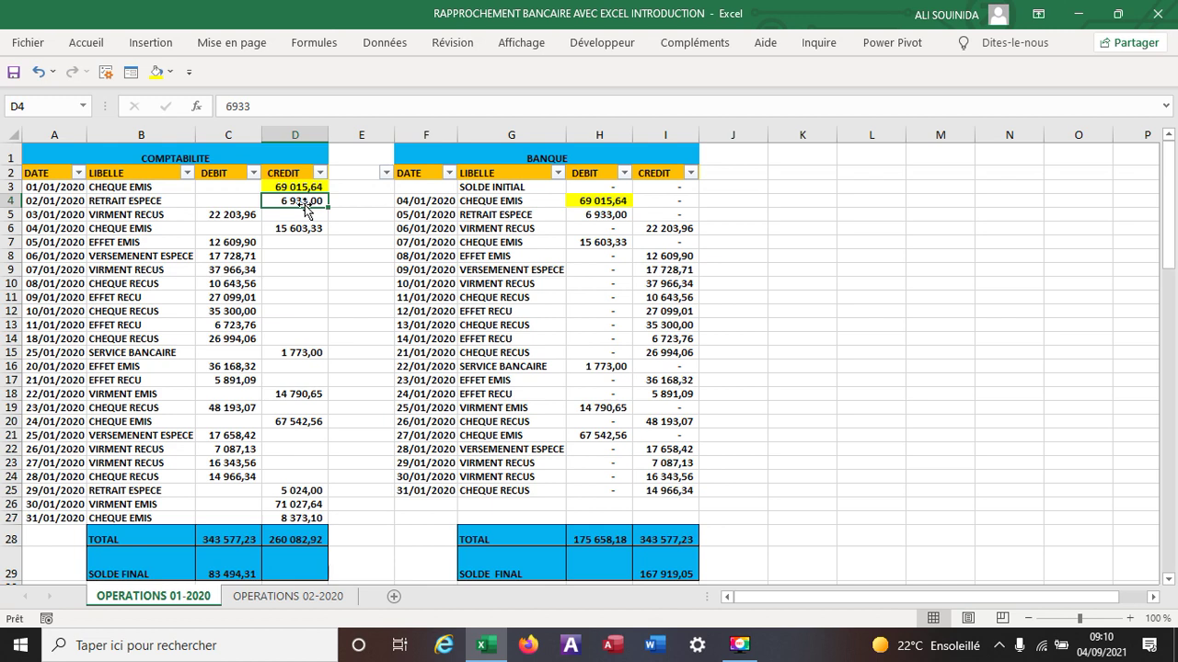
key("F4")
left_click(612, 214)
key("F4")
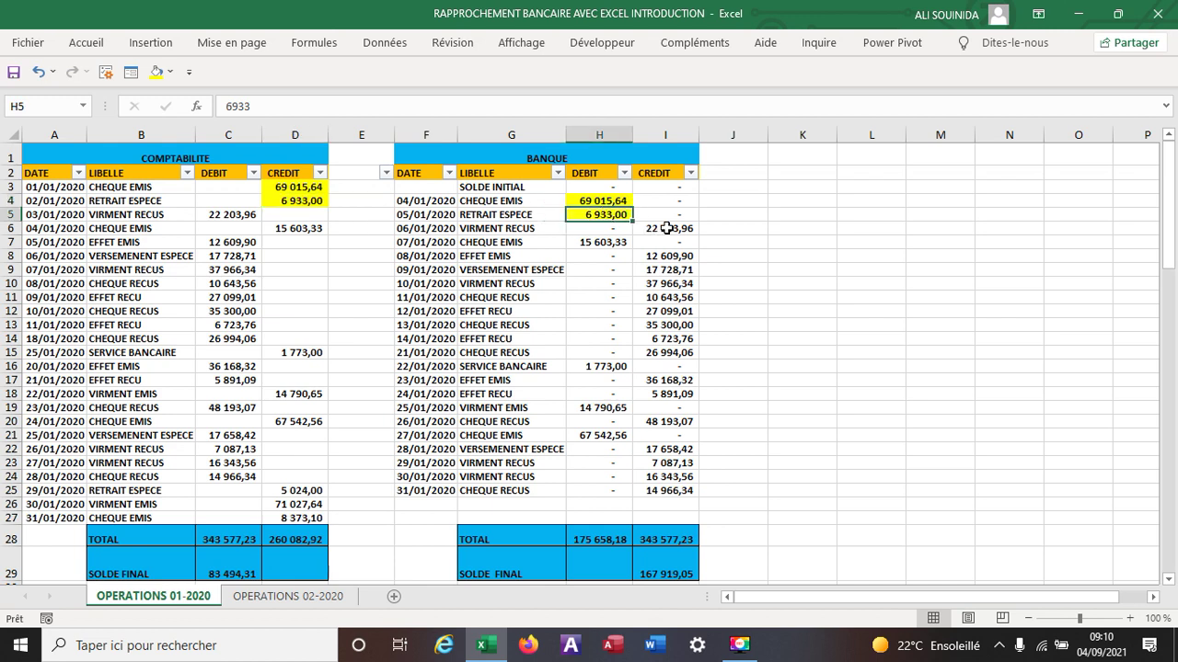
left_click(655, 230)
key("F4")
left_click(248, 214)
key("F4")
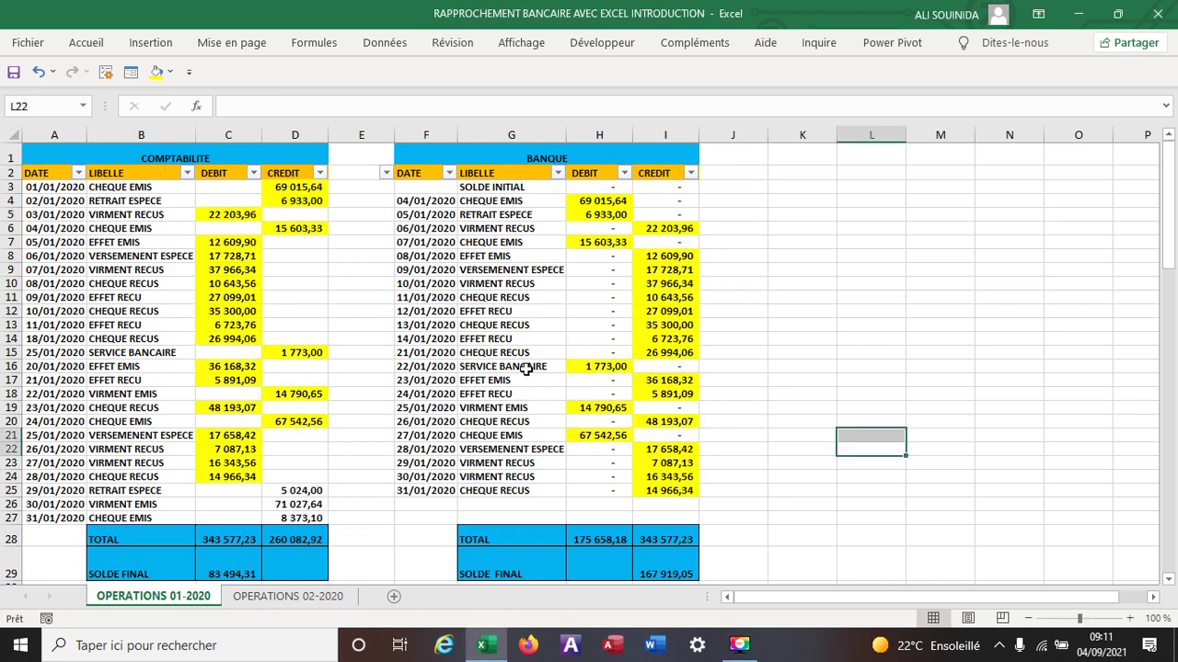
left_click(736, 339)
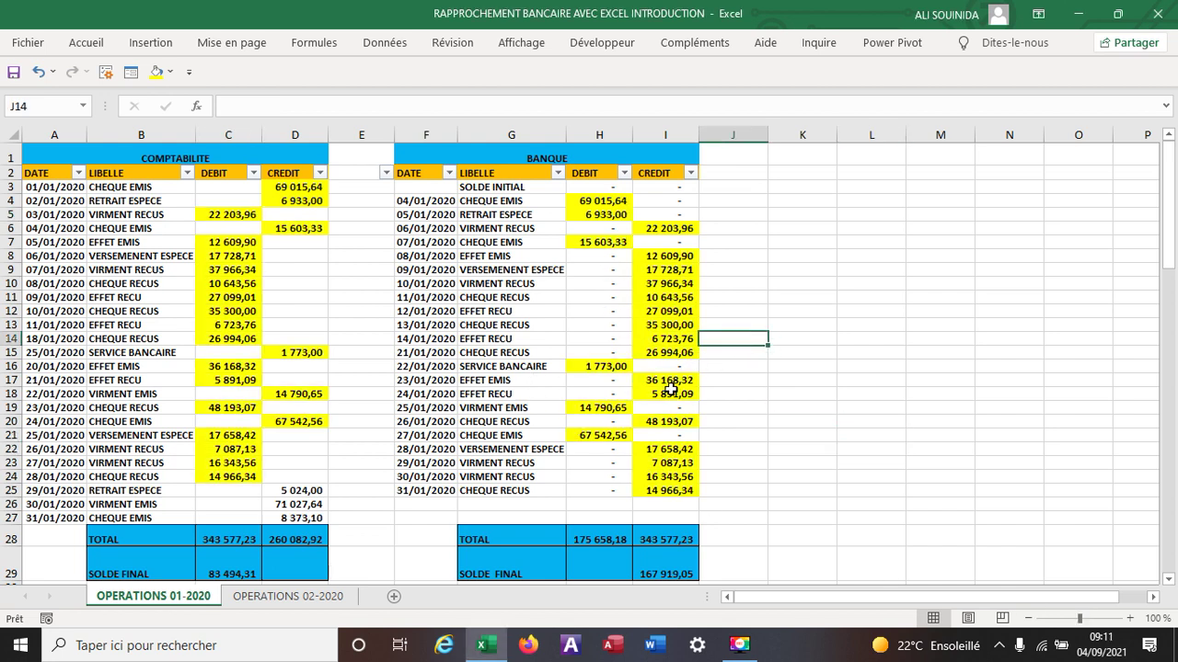
- Compare the sums of the highlighted amounts: C5:C24 against I6:I25, and D3:D24 against the BANQUE debits from H4 down
left_click(231, 215)
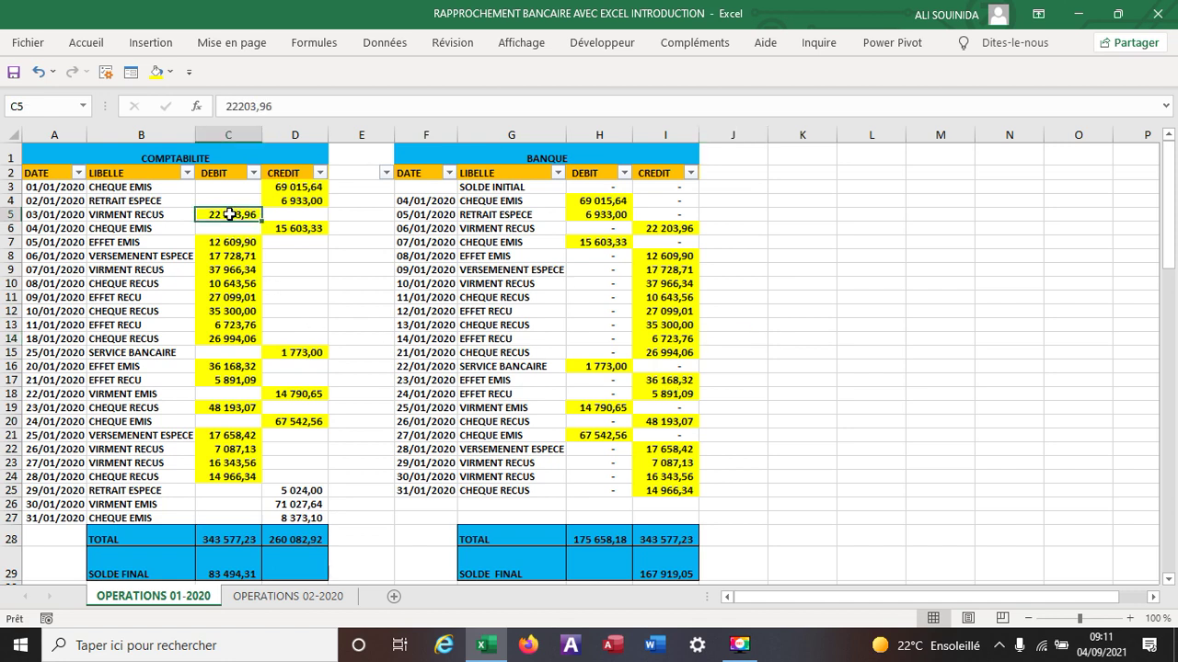
left_click(690, 228)
left_click(674, 227)
left_click_drag(675, 228, 666, 490)
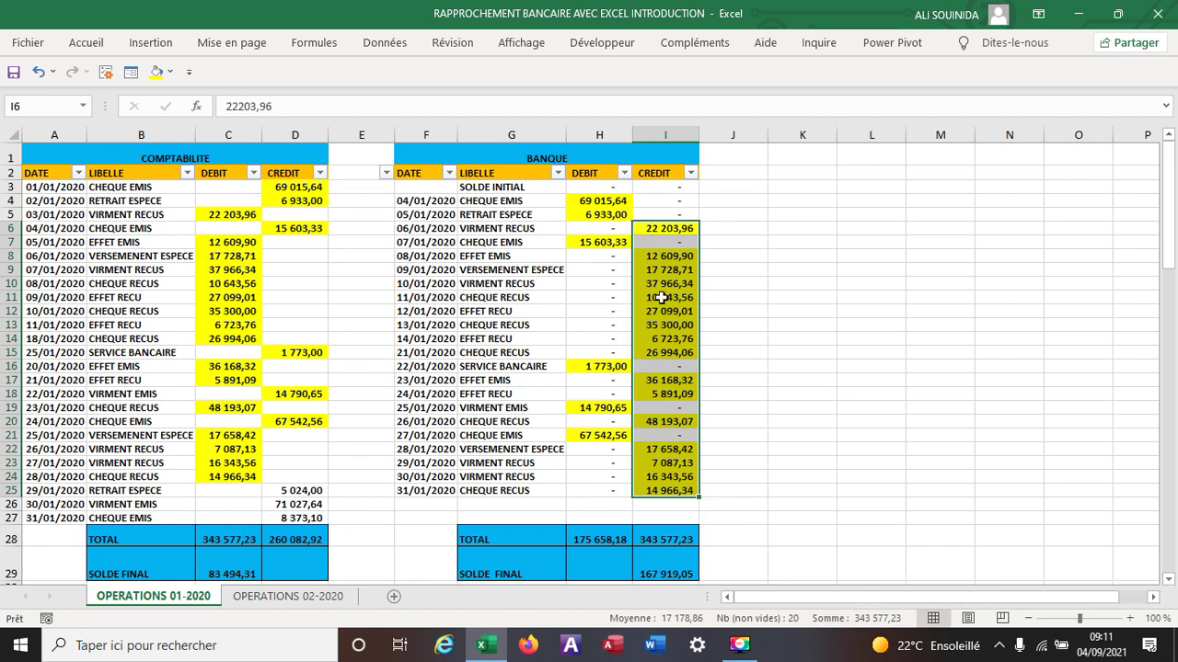
left_click_drag(227, 215, 241, 478)
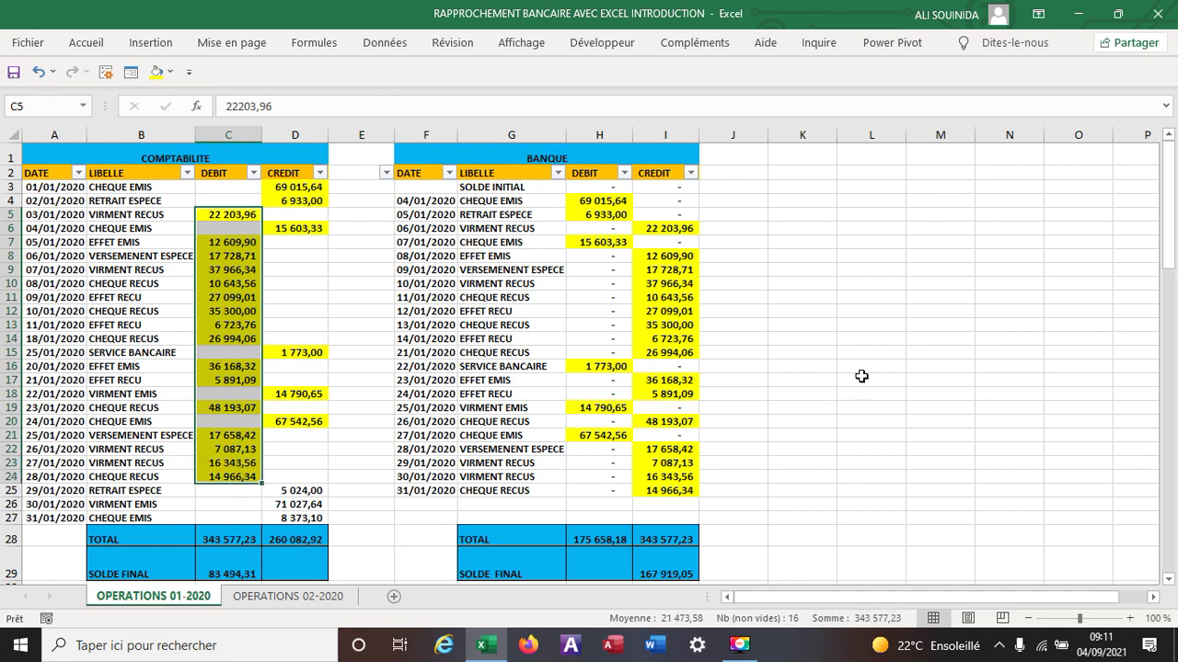
left_click(893, 339)
left_click_drag(294, 187, 294, 474)
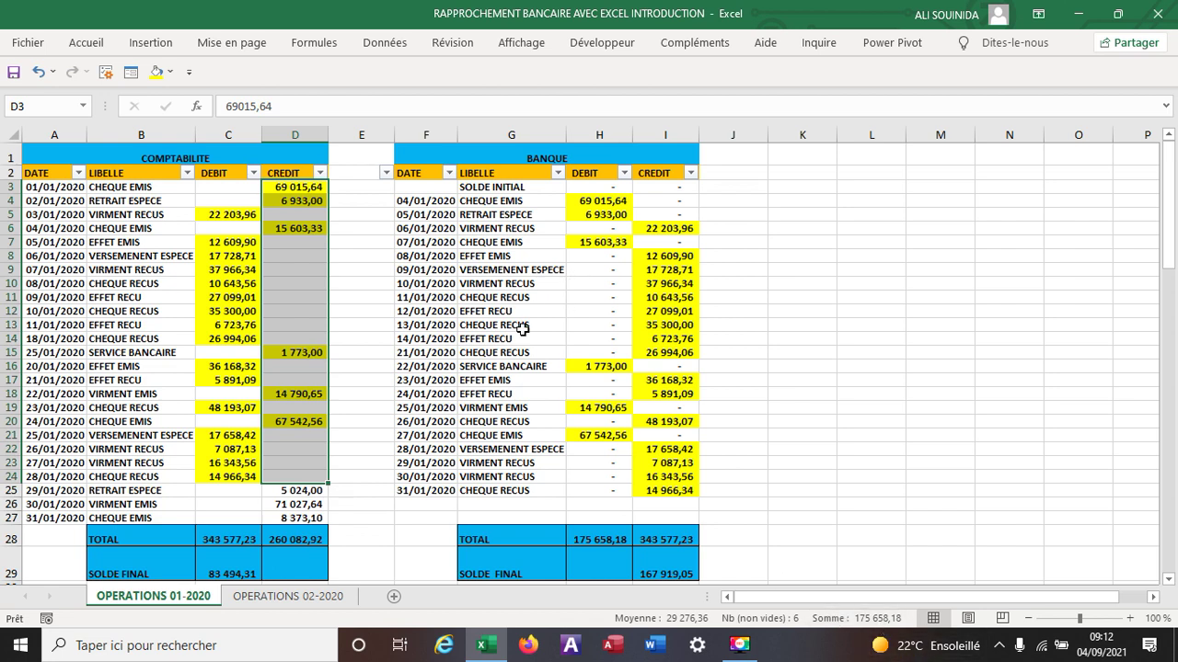
left_click_drag(587, 200, 598, 486)
left_click(883, 352)
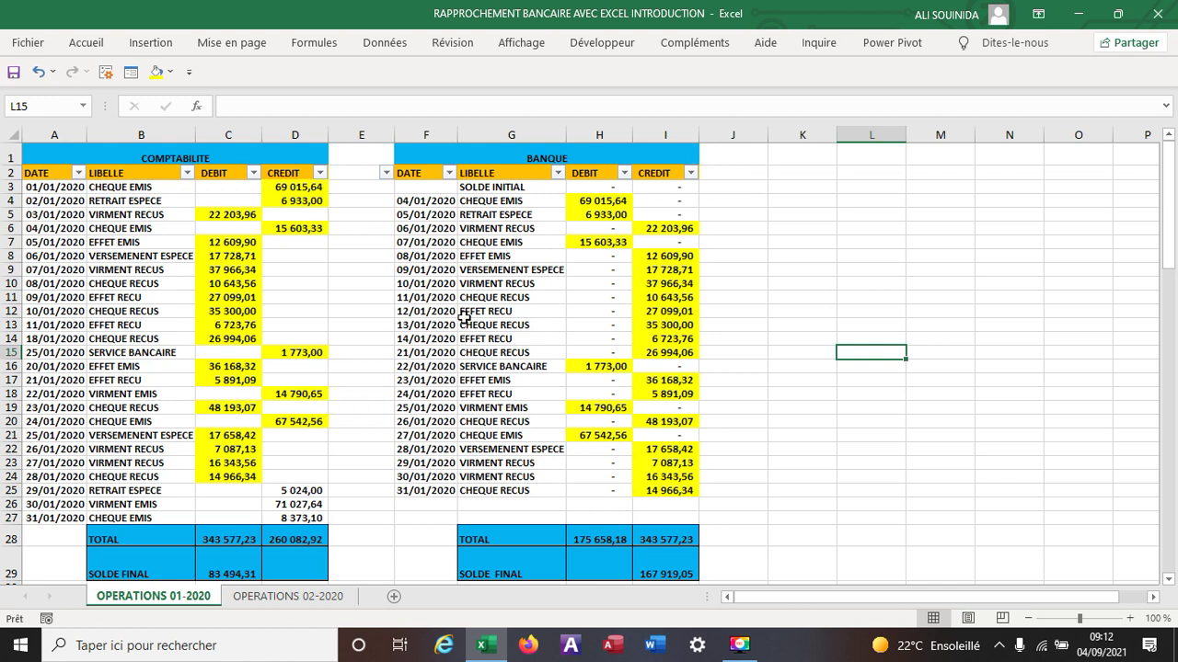
- Create a copy of the OPERATIONS 01-2020 sheet at the end of the workbook
right_click(147, 600)
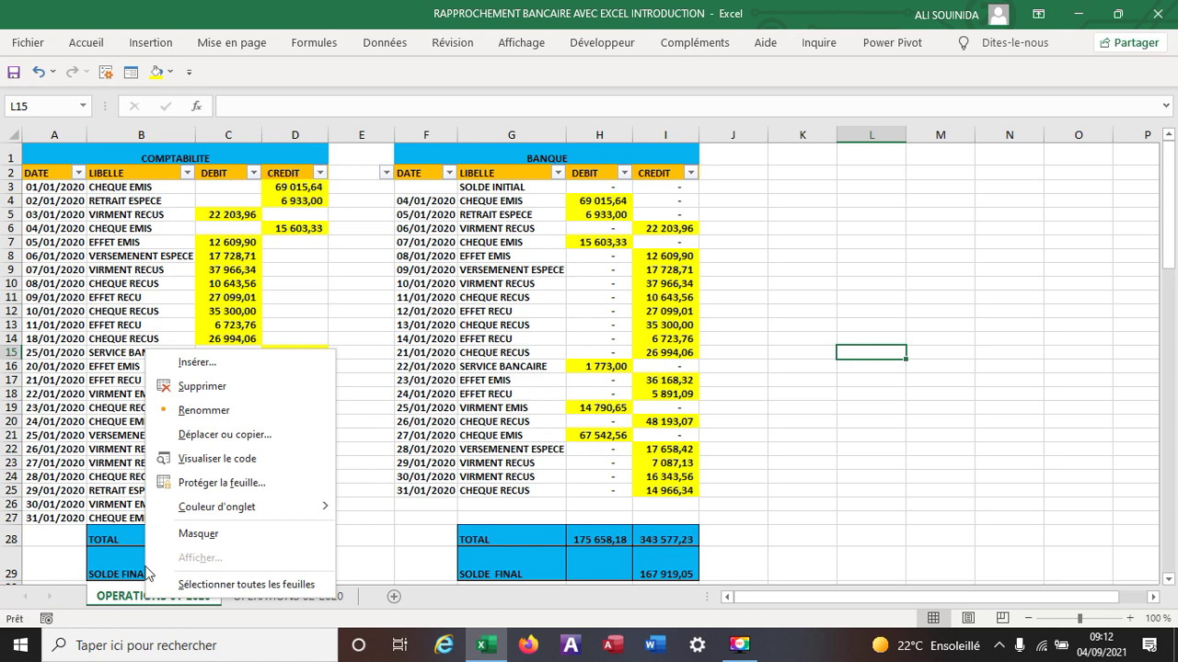
left_click(210, 439)
left_click(120, 454)
left_click(90, 529)
left_click(239, 577)
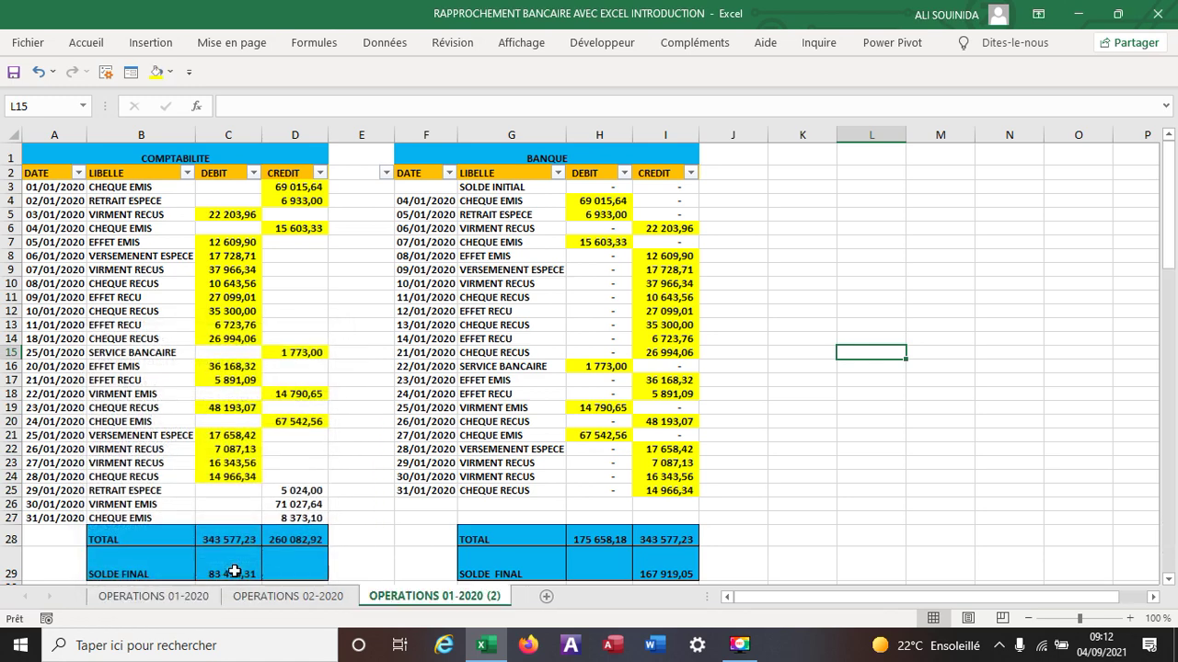
- Rename the copied sheet as RAPP 01-2020, without the leftover closing parenthesis
double_click(440, 599)
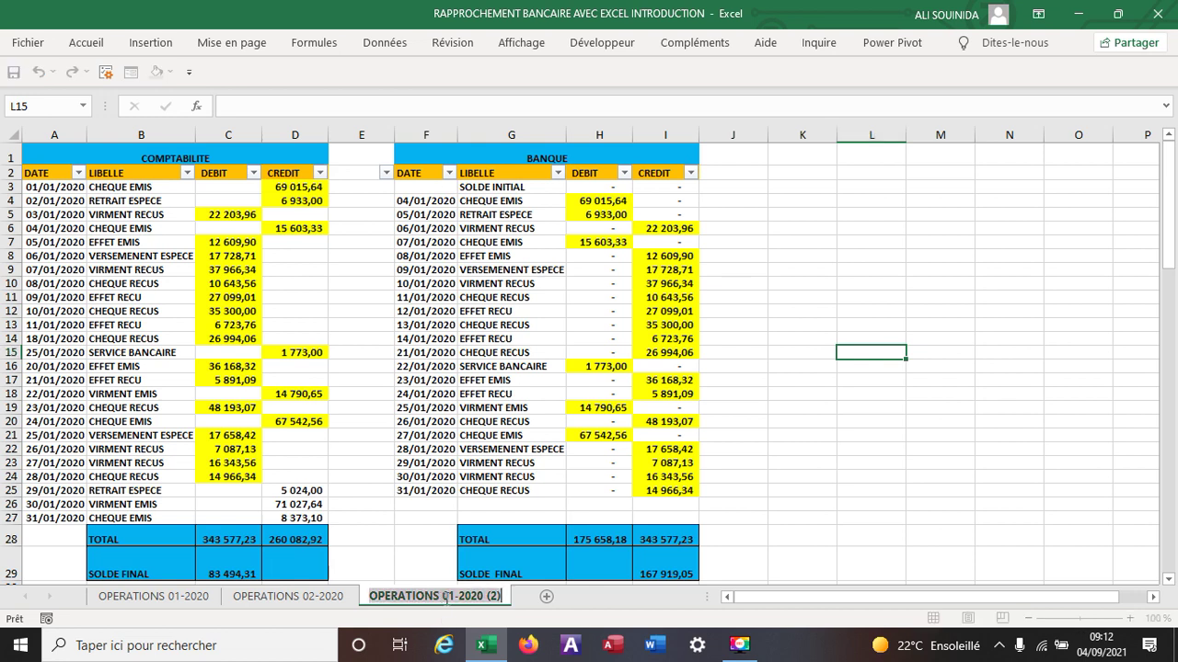
left_click_drag(499, 597, 384, 593)
type("RAPP")
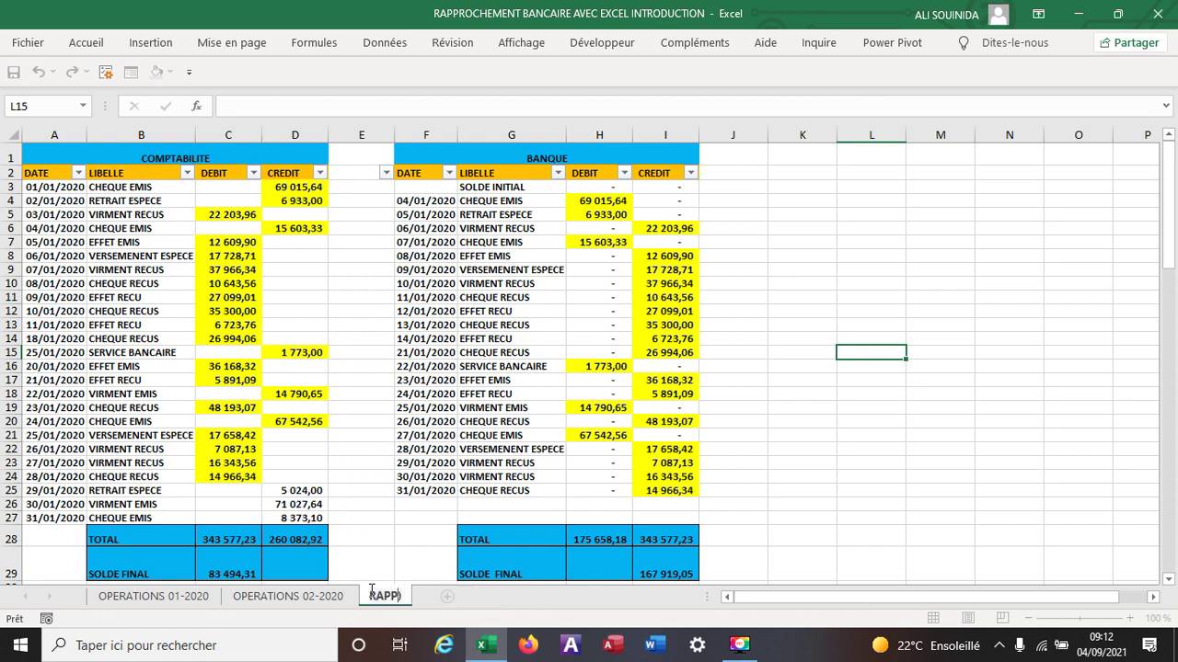
type(" 01-2020")
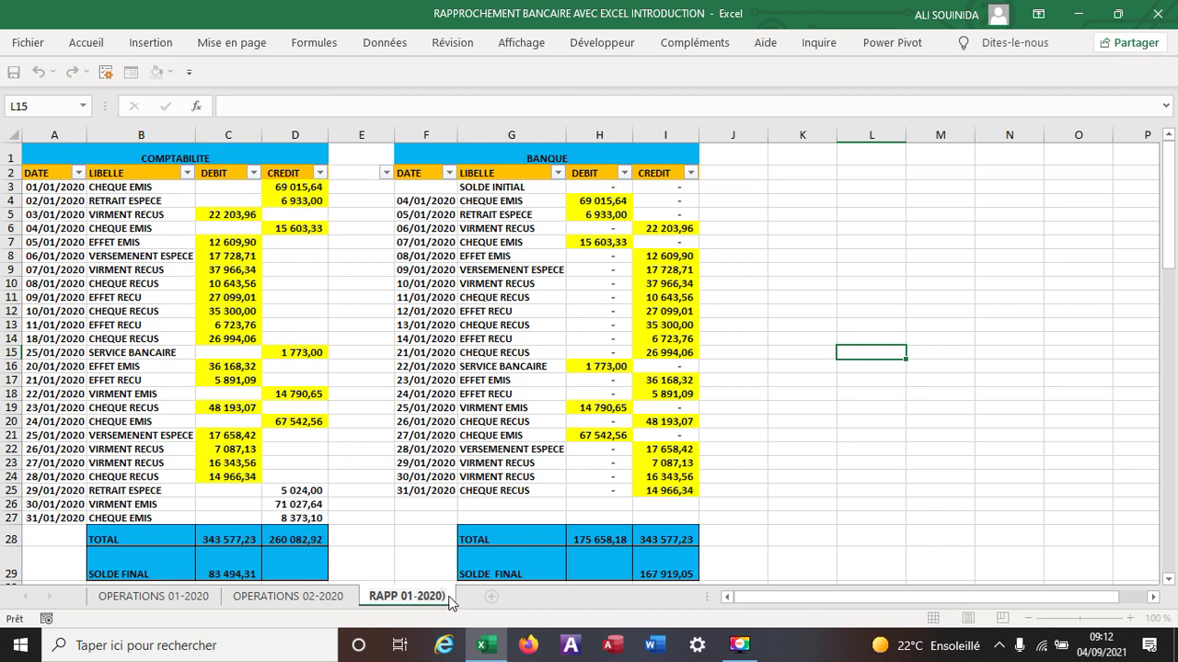
key("Return")
double_click(437, 596)
left_click(448, 596)
key("BackSpace")
left_click(729, 378)
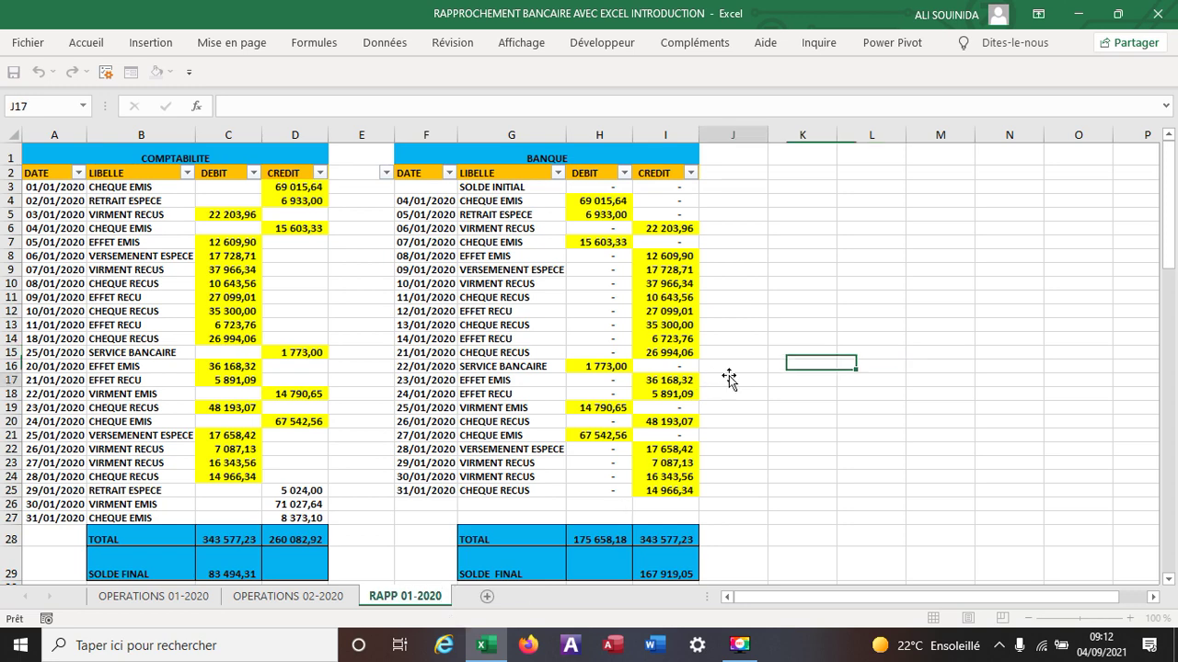
- Clear the contents of rows 3 to 27 on the RAPP 01-2020 sheet
left_click(14, 187)
left_click_drag(14, 187, 20, 517)
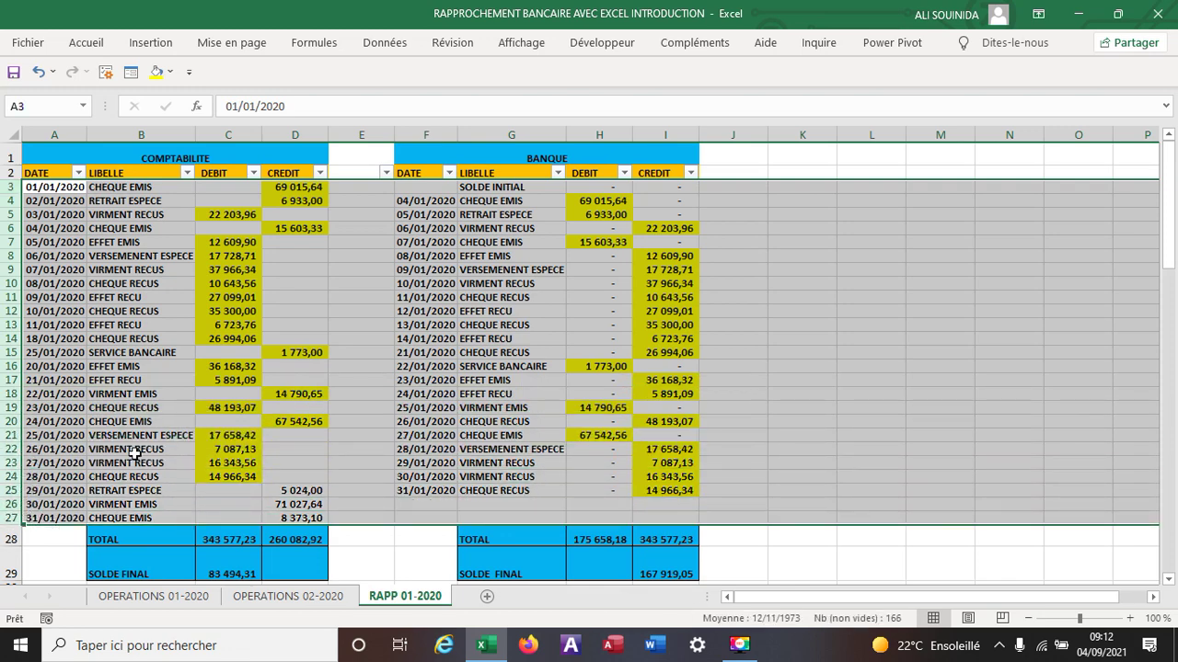
right_click(321, 347)
left_click(384, 234)
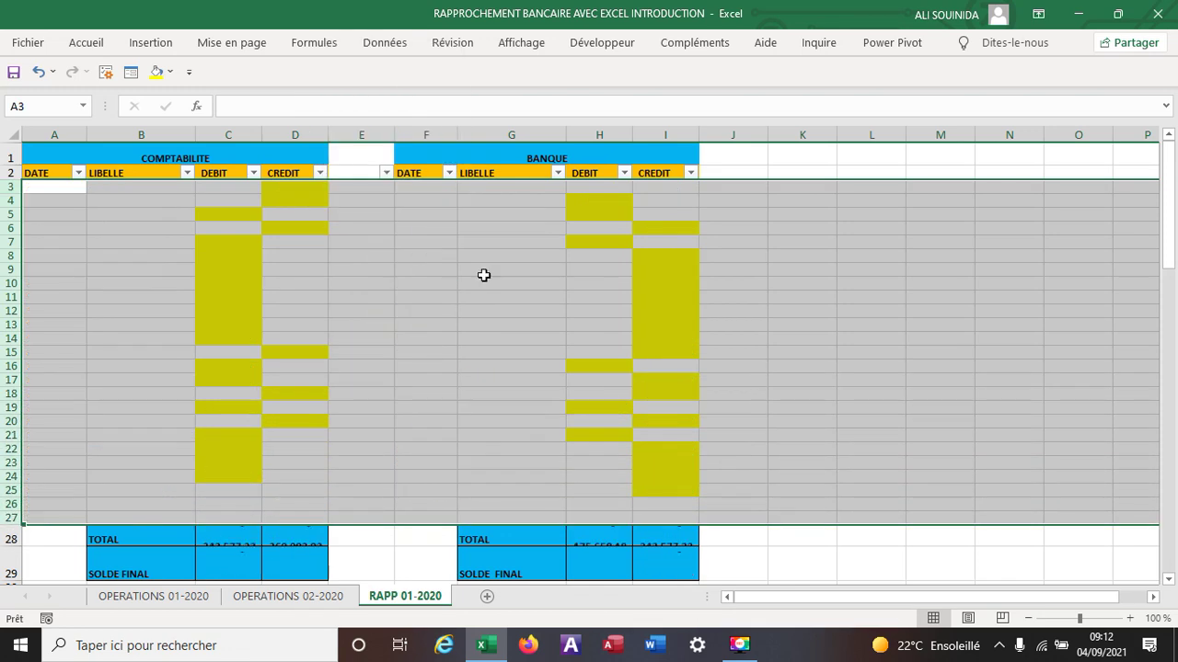
left_click(897, 356)
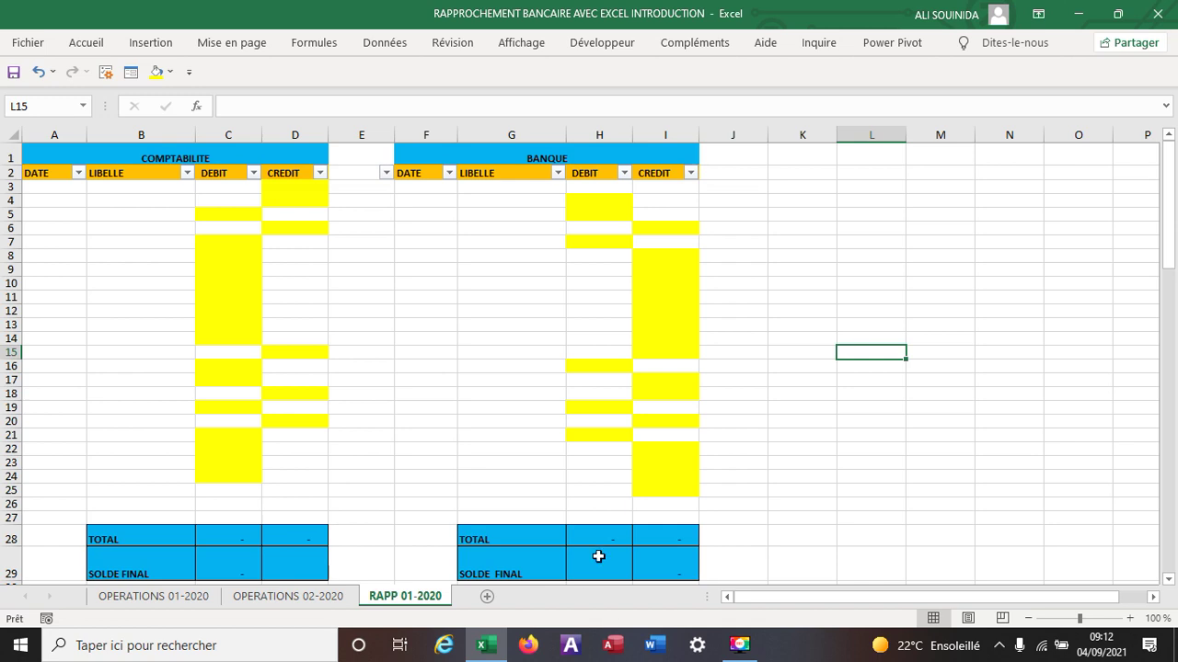
- Remove the fill colour from rows 3 to 27 on the RAPP 01-2020 sheet
left_click(152, 191)
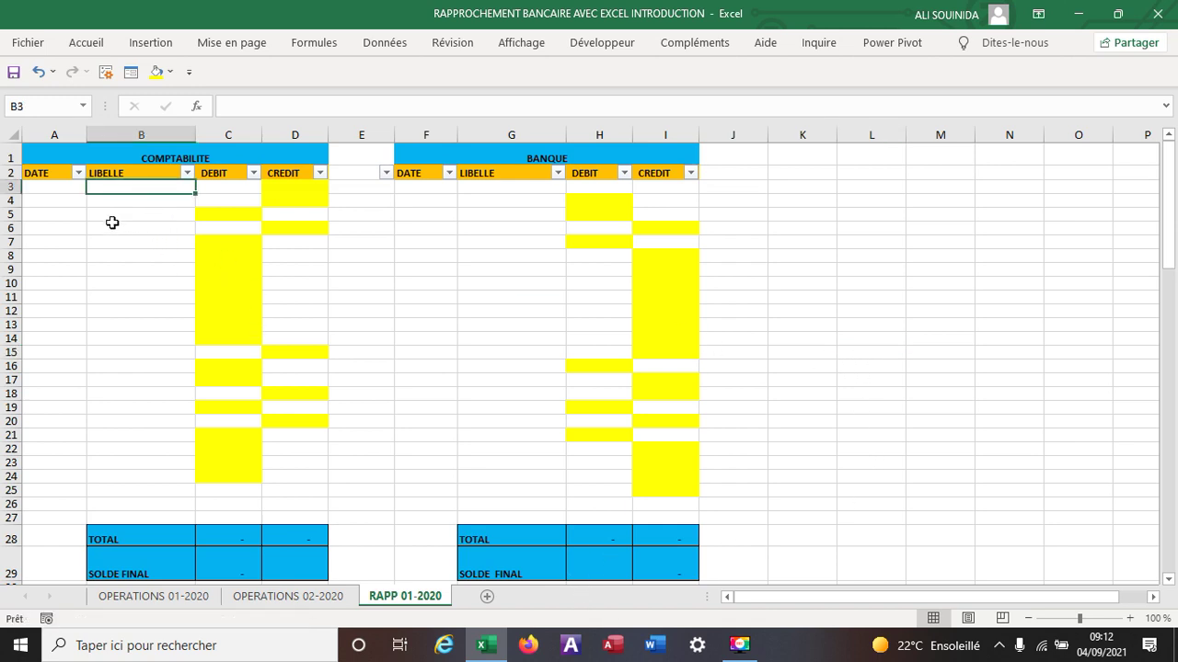
left_click_drag(11, 190, 66, 501)
left_click(170, 72)
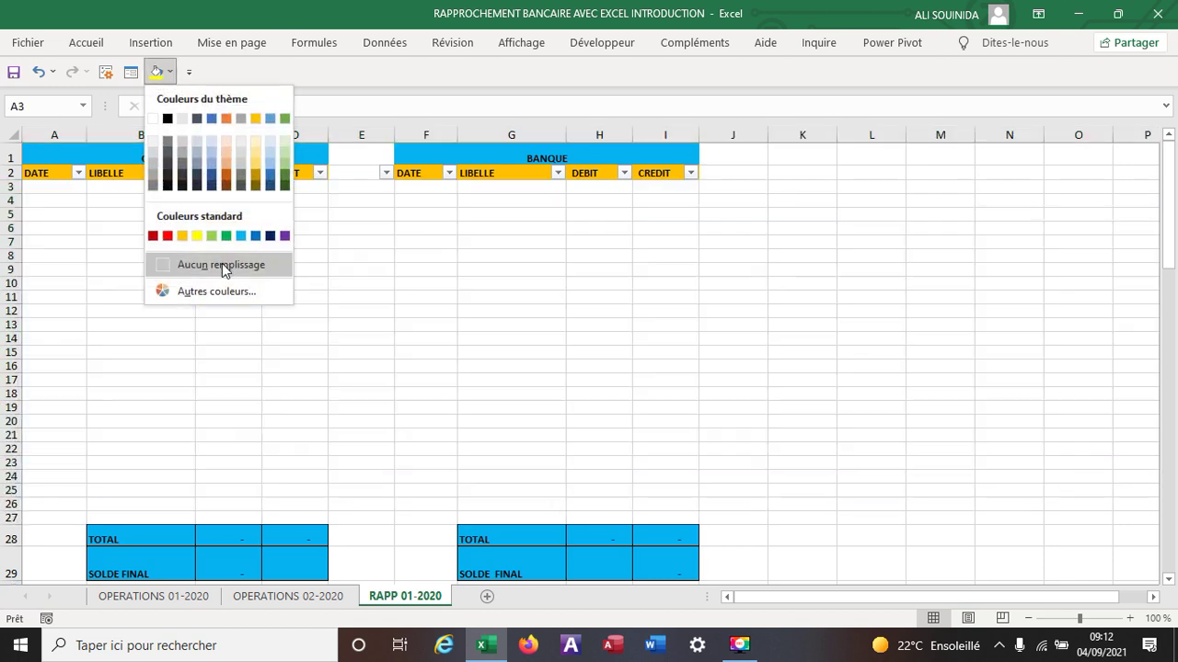
left_click(220, 265)
left_click(760, 351)
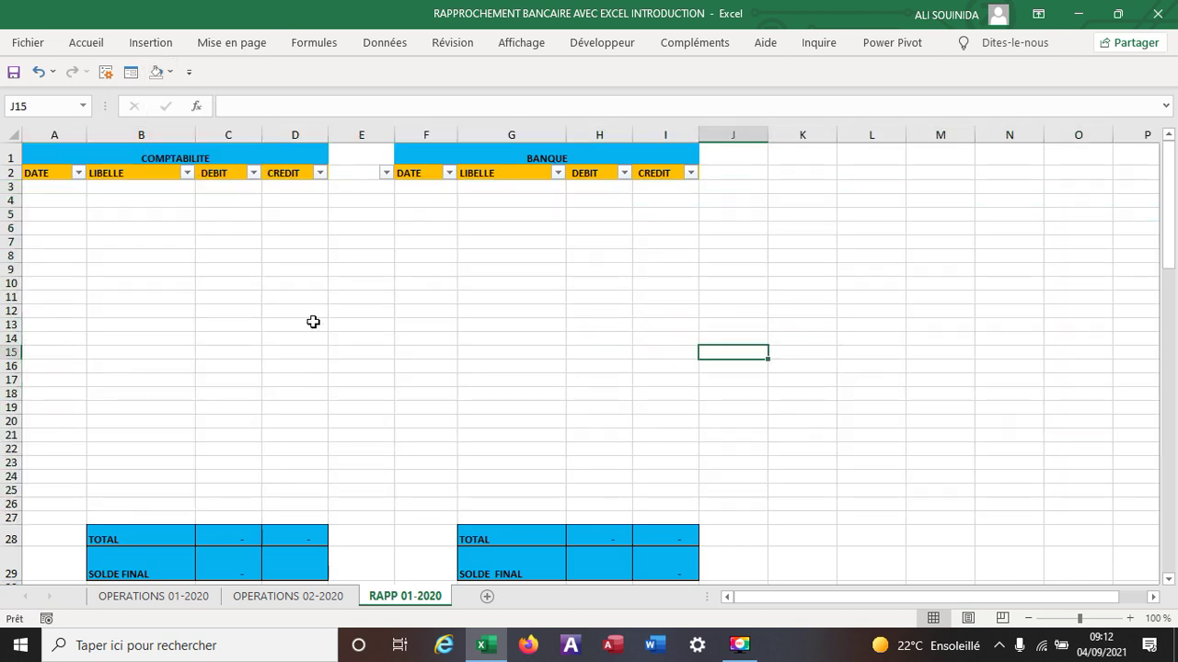
- Enter the label SOLDE AVANT RAPP in B3 under COMPTABILITE and copy it to G3 under BANQUE
left_click(492, 189)
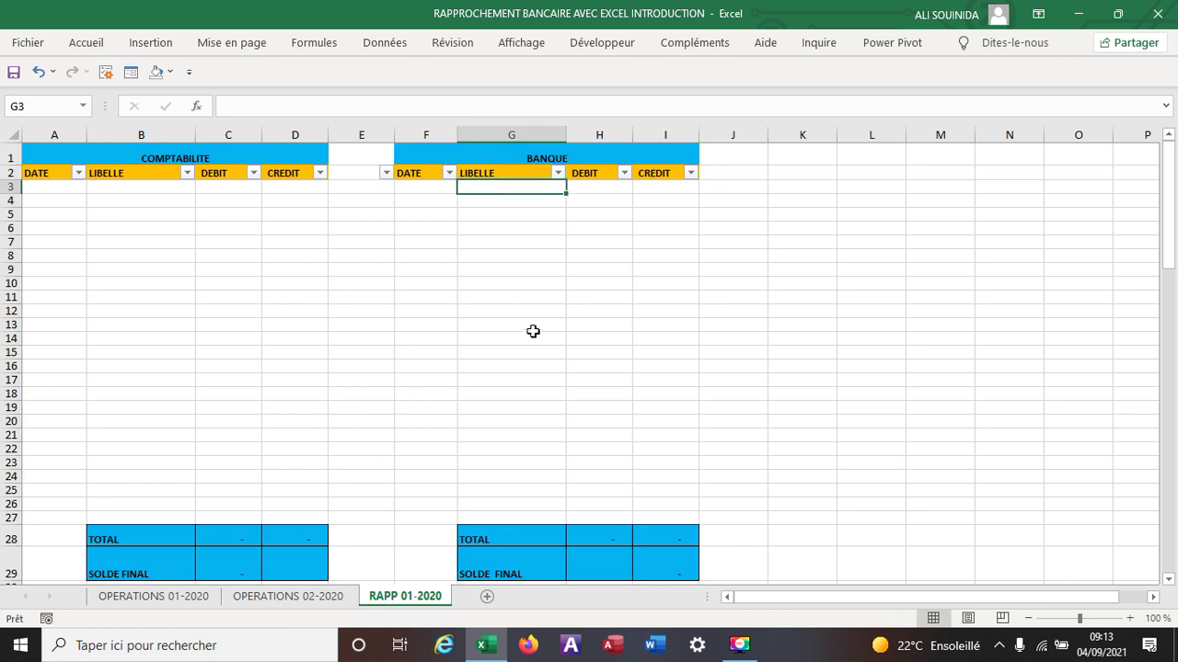
left_click(140, 189)
type("SOLDE AVANT RAP")
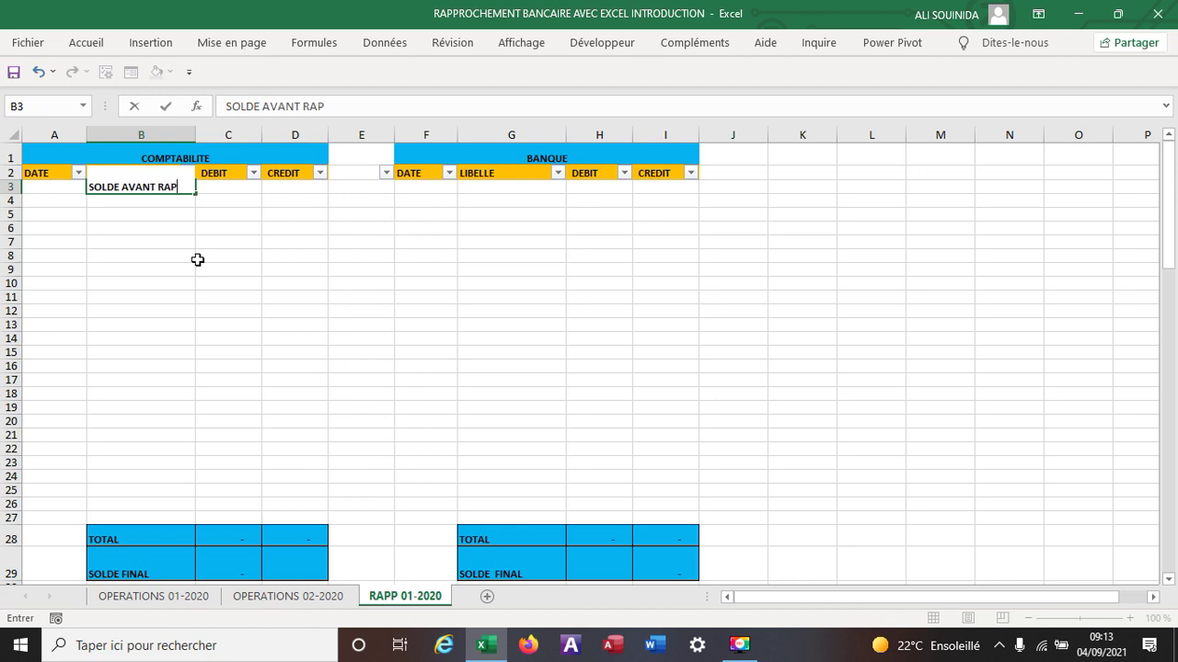
left_click(801, 380)
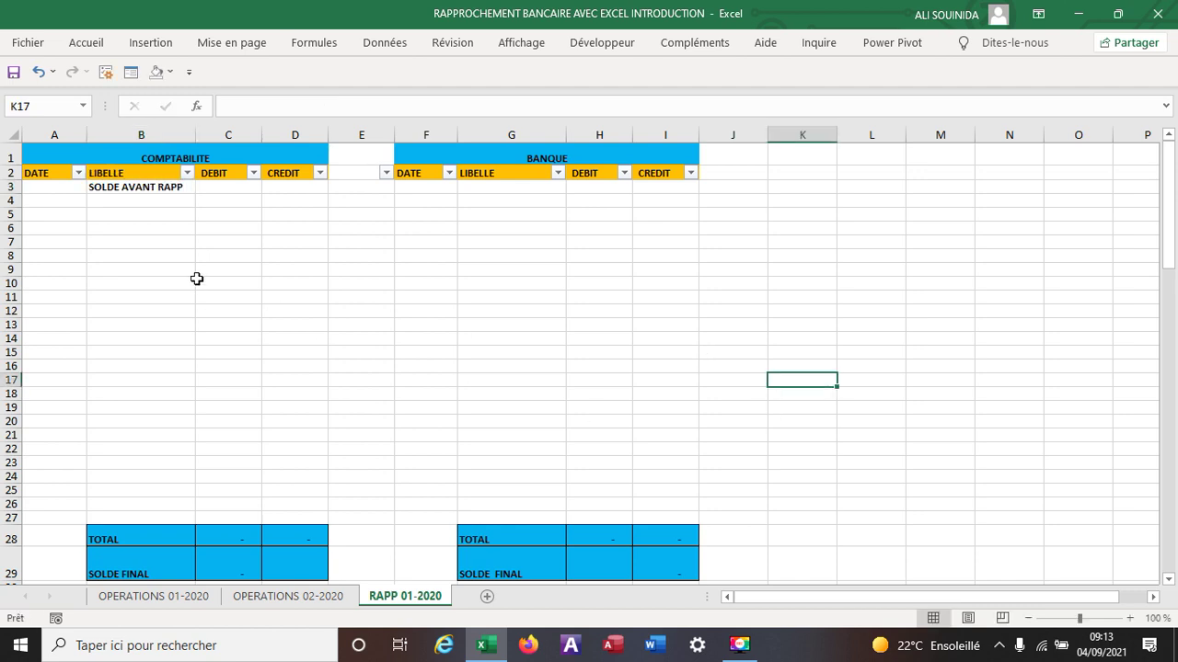
right_click(162, 190)
left_click(218, 200)
left_click(495, 185)
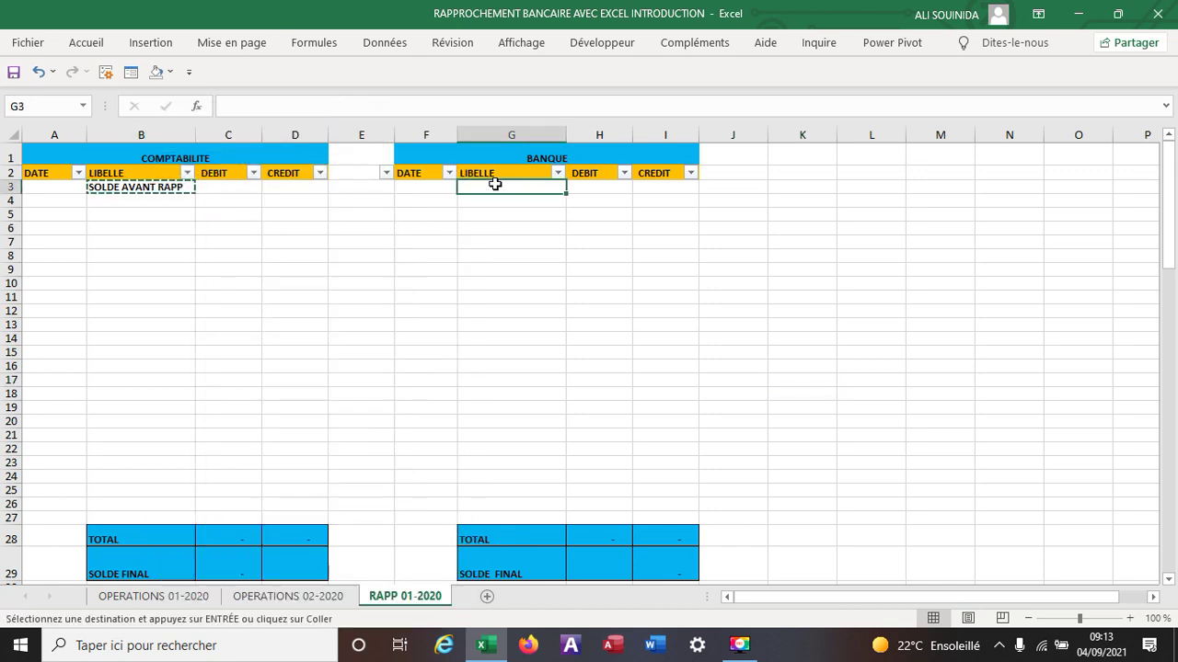
right_click(495, 185)
left_click(537, 255)
left_click(796, 310)
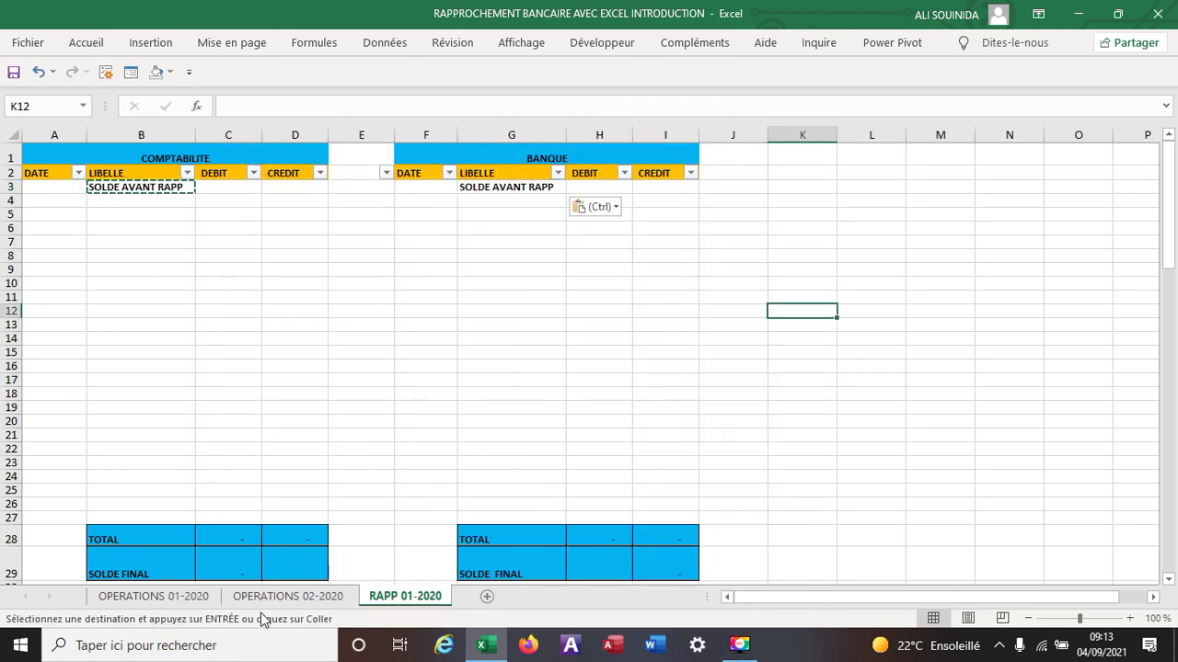
- Link COMPTABILITE debit cell C3 to the final balance in C29 of OPERATIONS 01-2020 and fill the formula across to D3
left_click(221, 187)
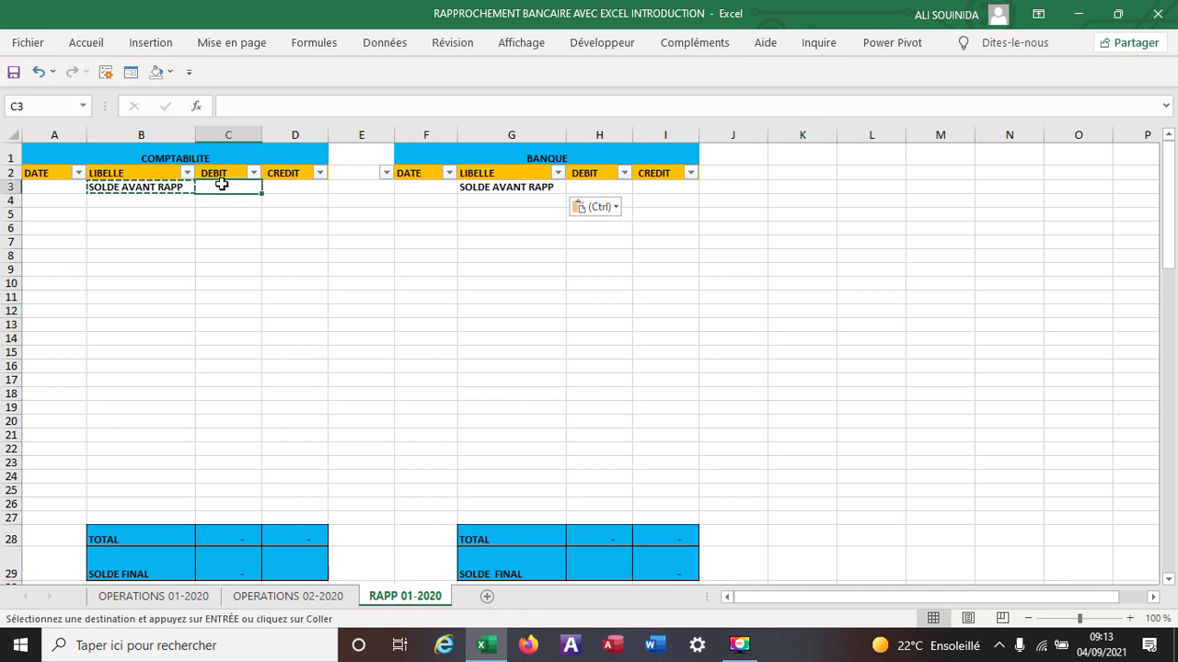
type("+")
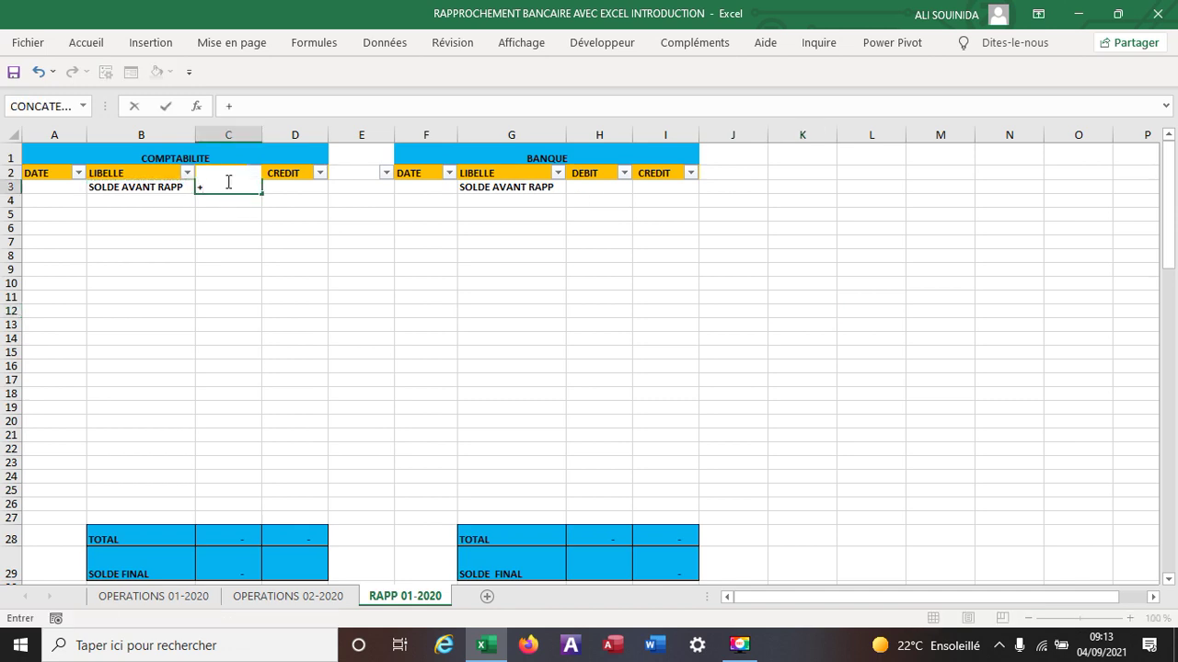
left_click(163, 605)
left_click(205, 557)
key("Return")
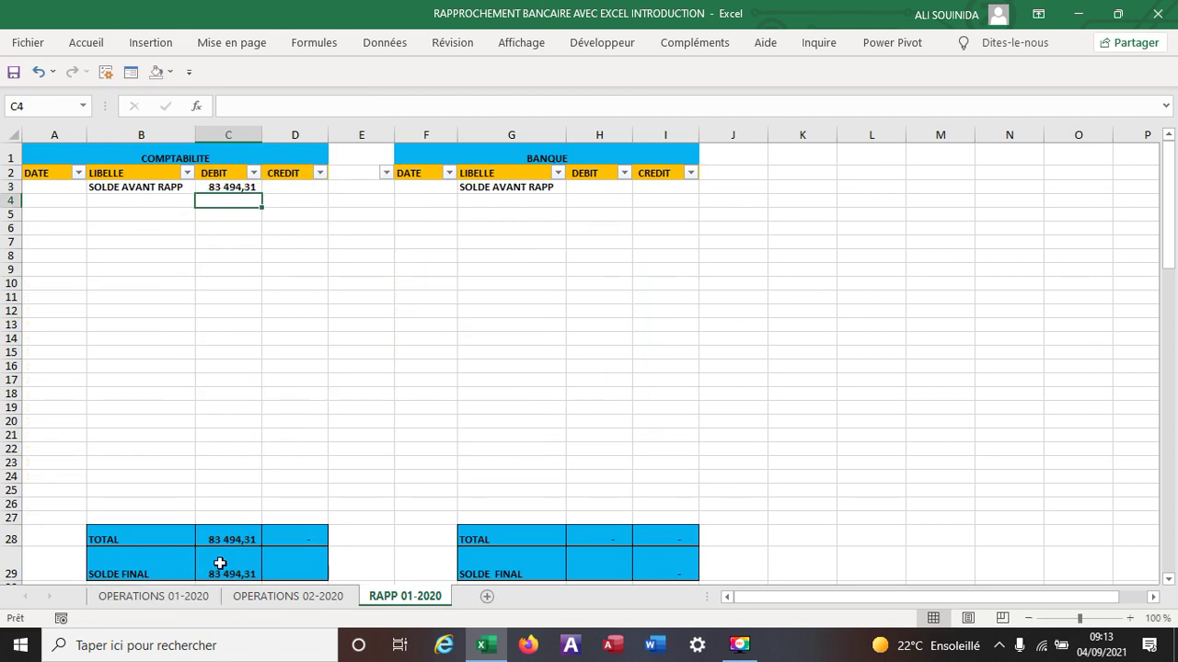
left_click(231, 186)
left_click_drag(263, 195, 317, 195)
left_click(933, 355)
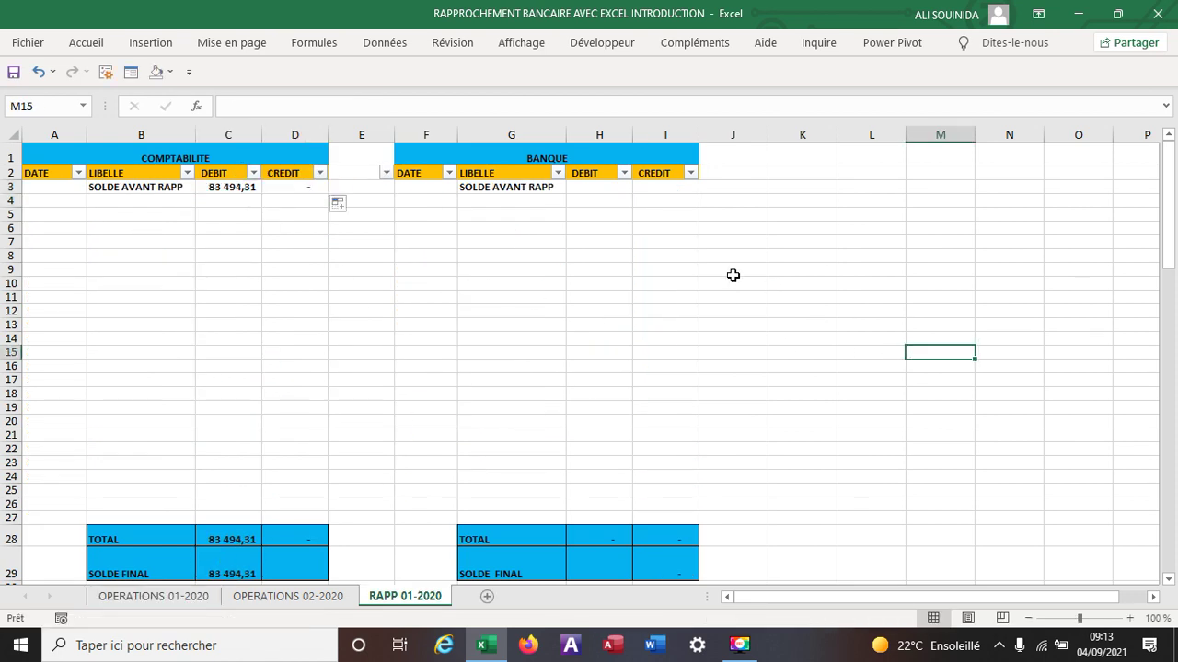
- Link BANQUE debit cell H3 to H29 of OPERATIONS 01-2020 and fill the formula across to credit cell I3
left_click(592, 189)
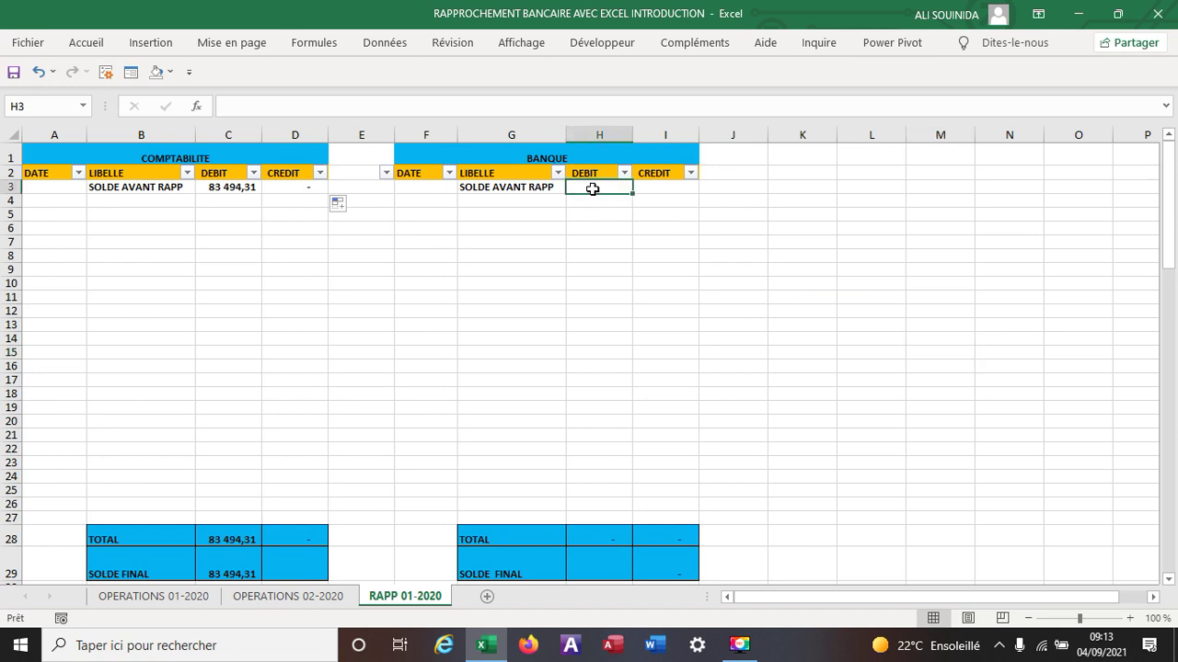
type("+")
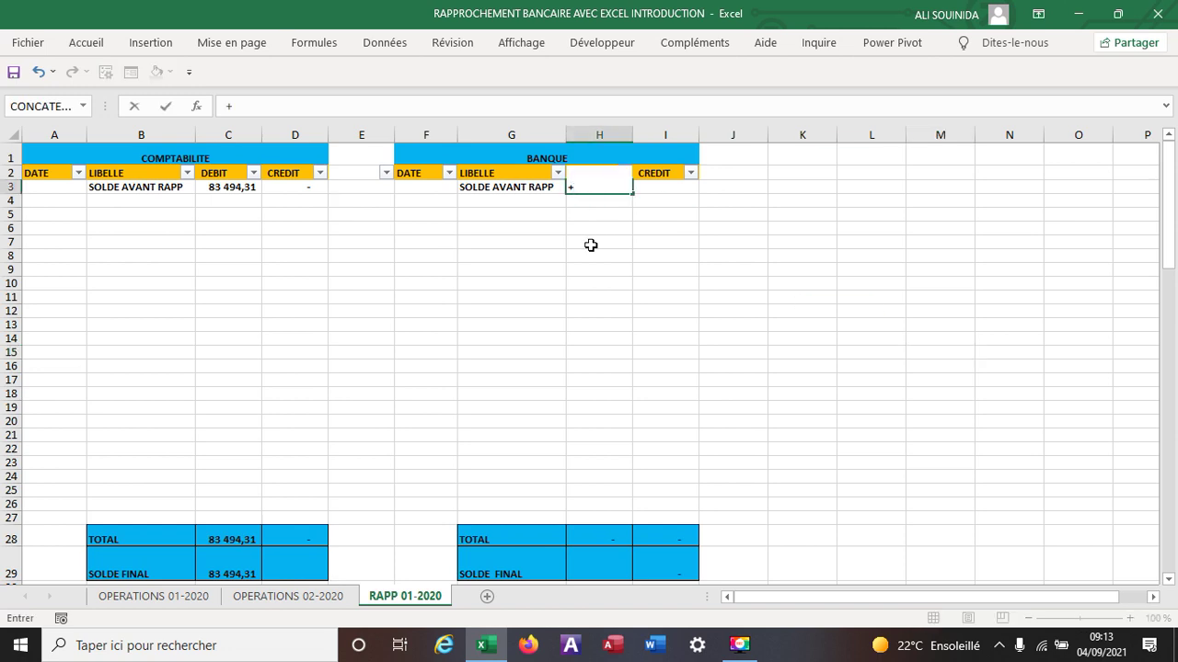
left_click(192, 597)
left_click(608, 569)
key("Return")
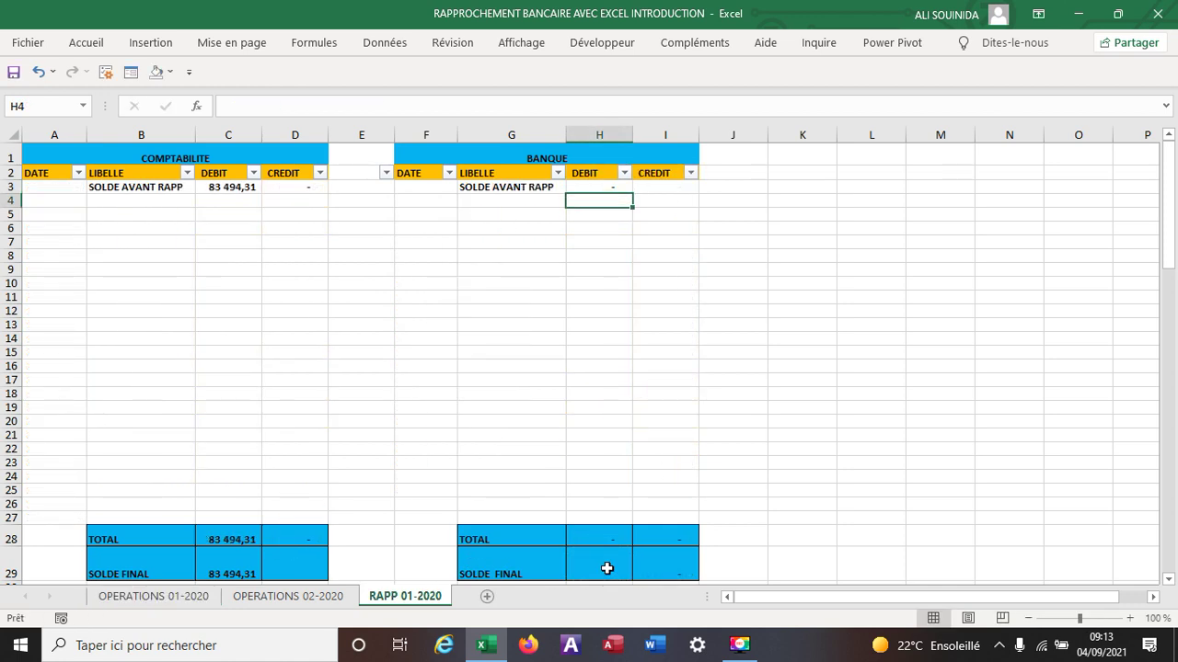
left_click(610, 191)
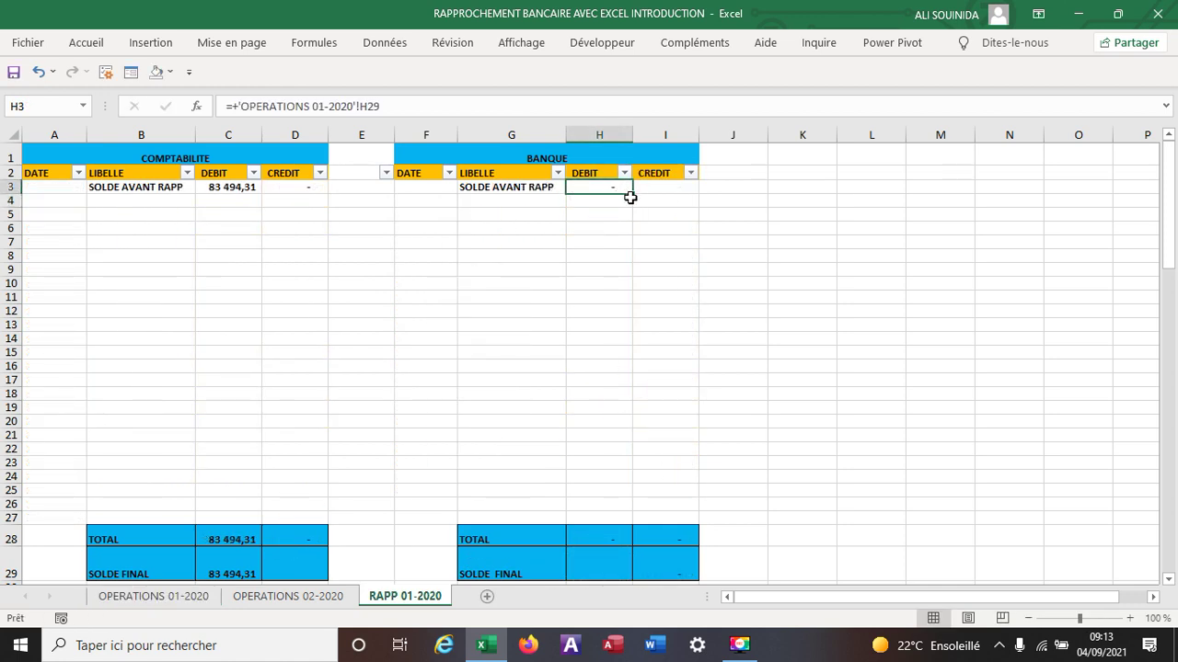
left_click_drag(632, 196, 685, 190)
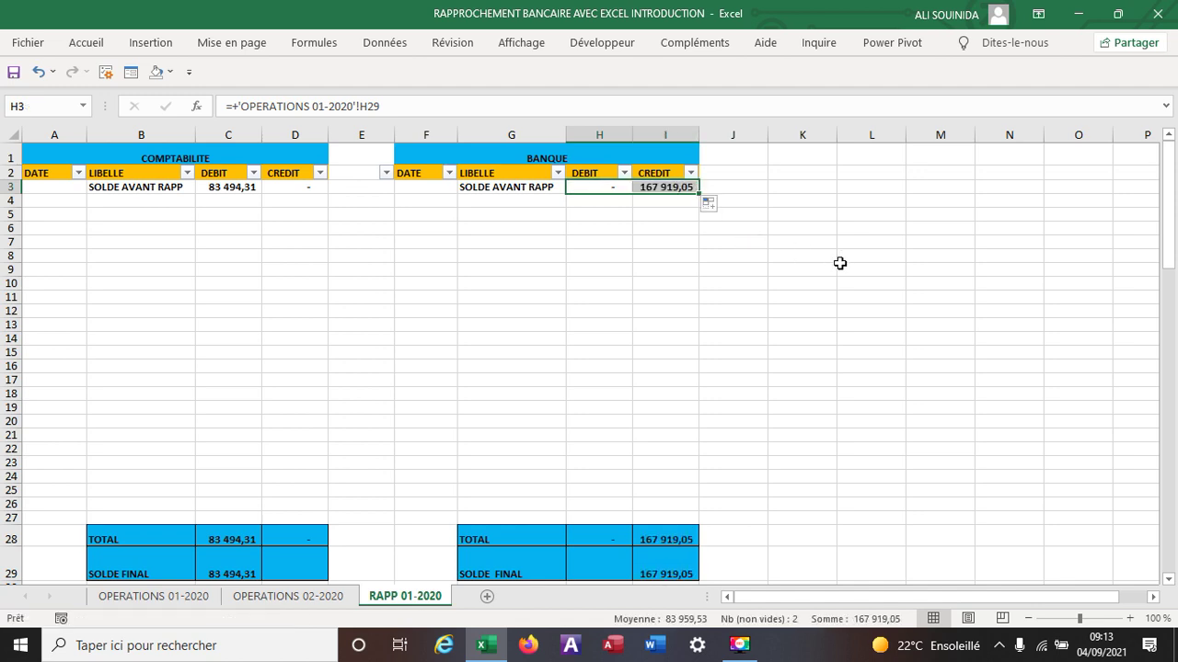
left_click(838, 264)
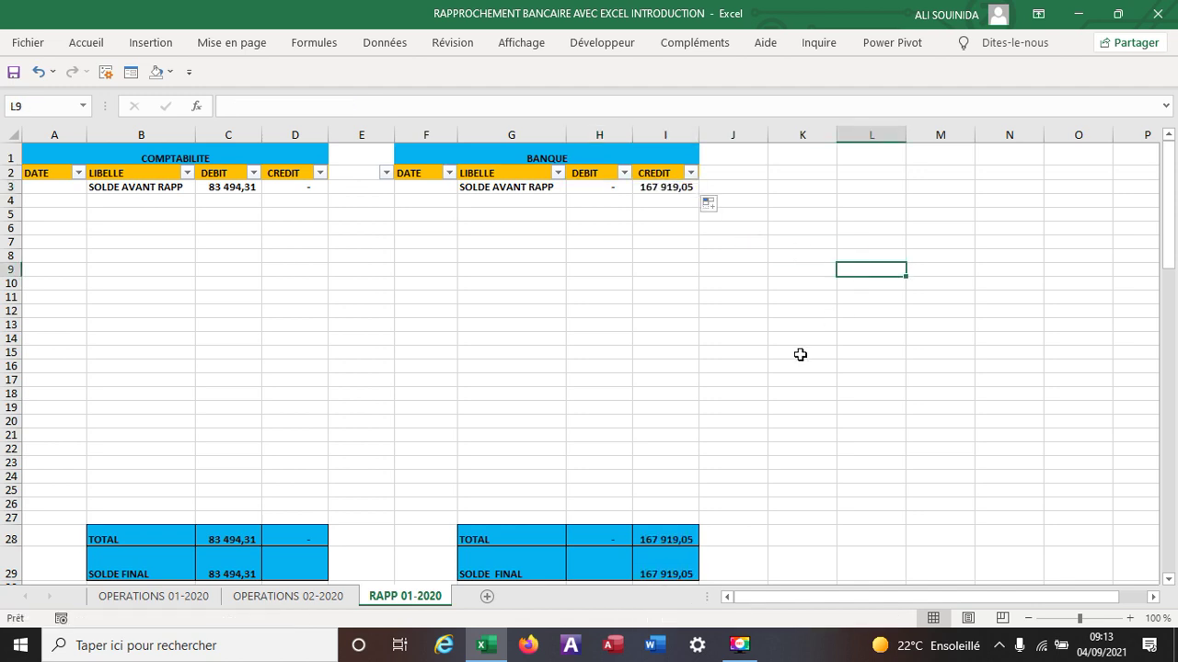
left_click(671, 544)
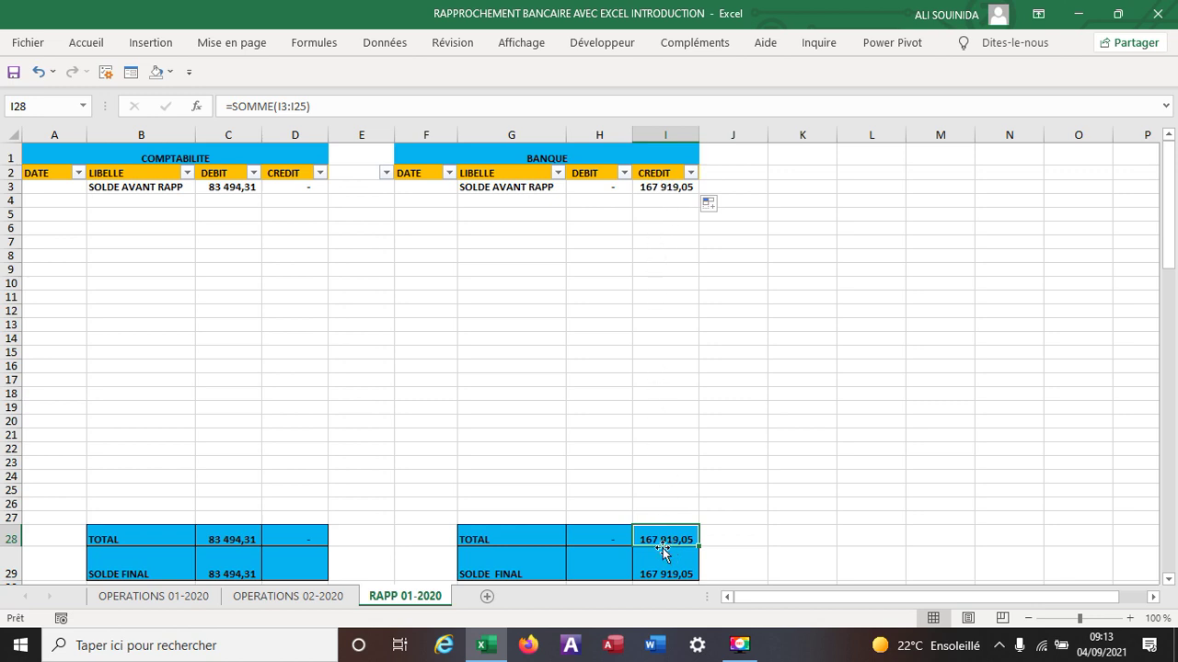
left_click(207, 543)
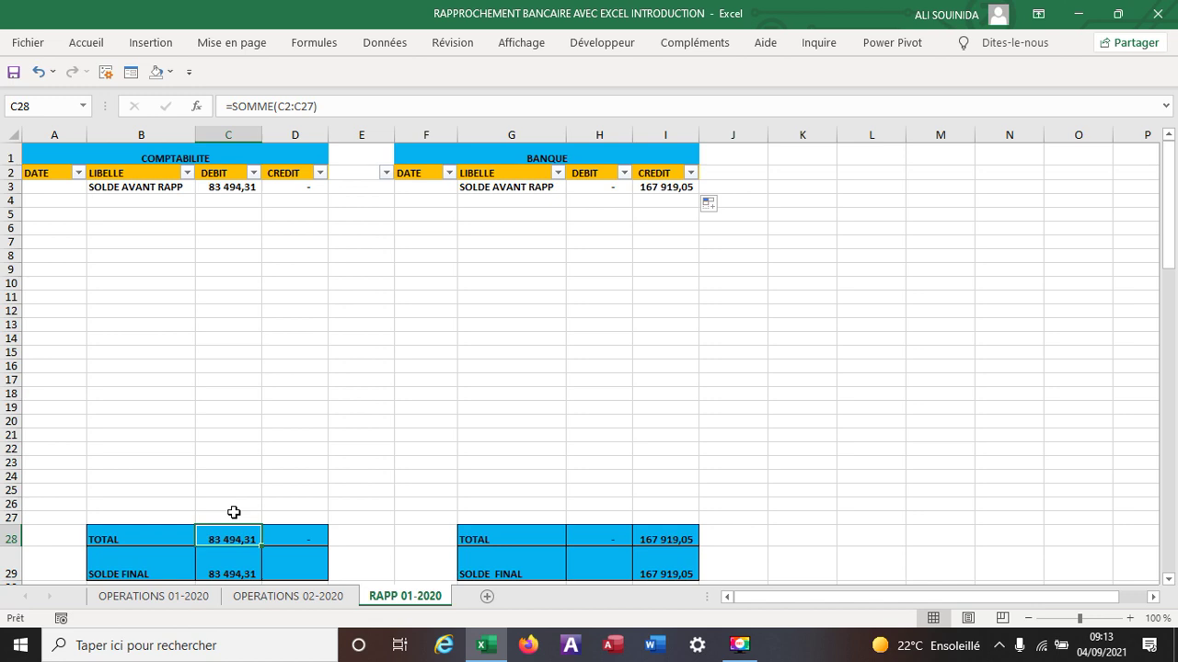
left_click(651, 311)
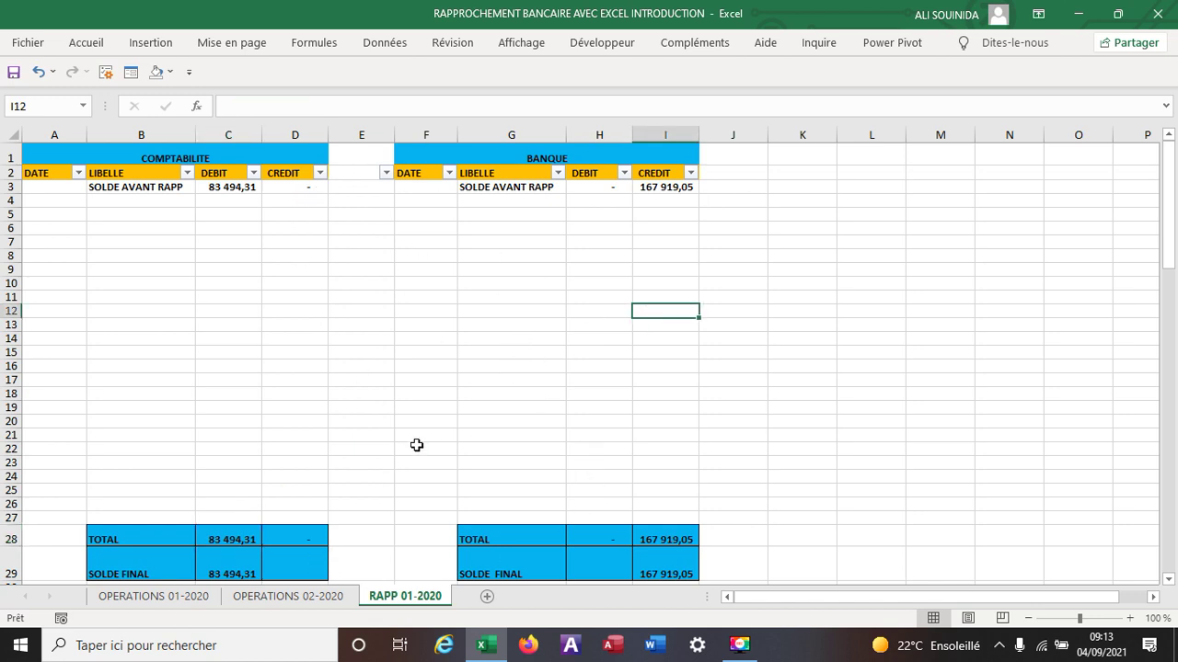
- Copy the SOLDE AVANT RAPP label from B3 over the SOLDE FINAL label in B29
scroll(415, 447, "down", 3)
scroll(395, 476, "up", 1)
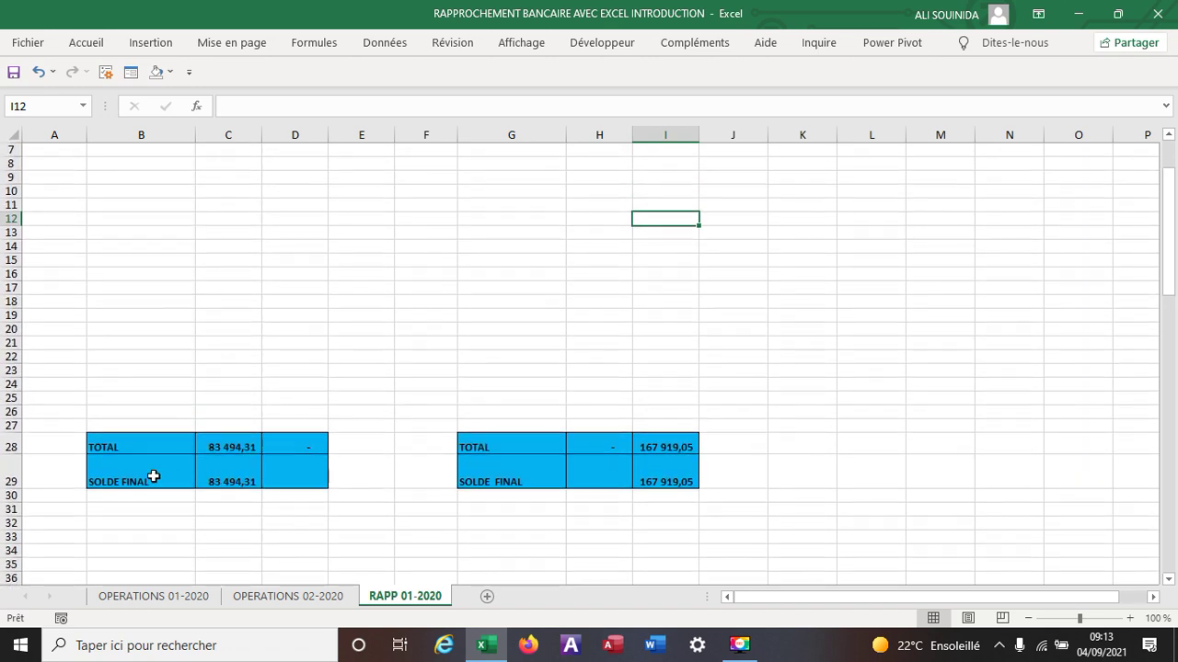
left_click(147, 479)
scroll(229, 218, "up", 2)
left_click(161, 189)
right_click(161, 187)
left_click(189, 200)
left_click(135, 568)
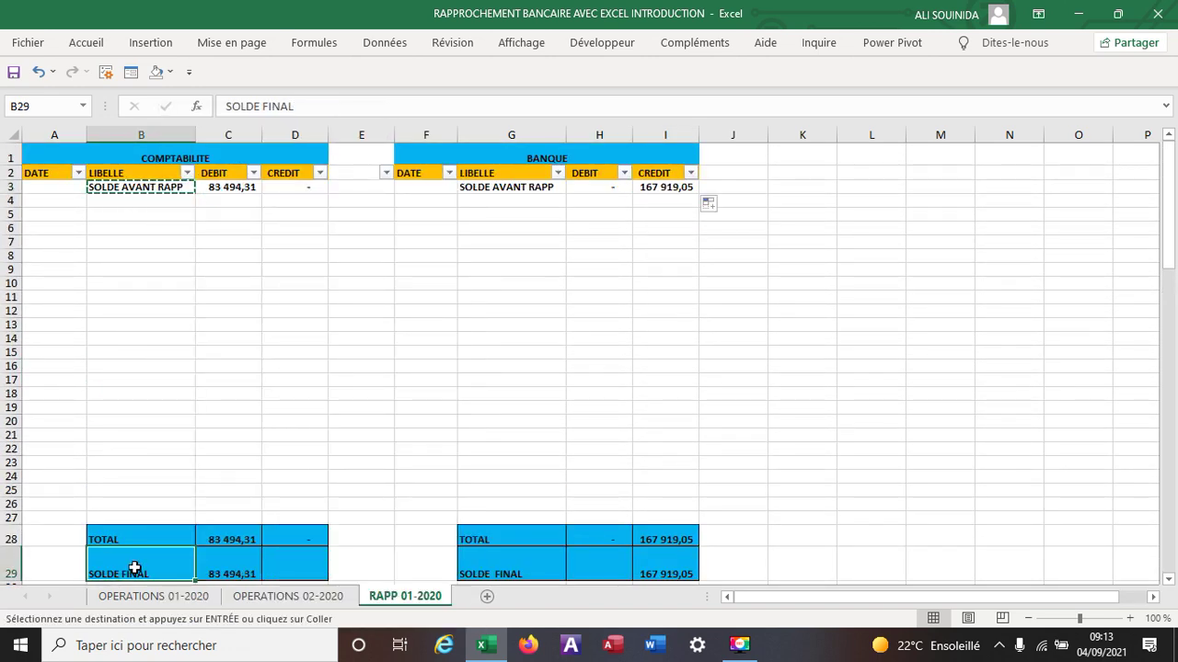
right_click(134, 568)
left_click(173, 196)
scroll(699, 392, "down", 3)
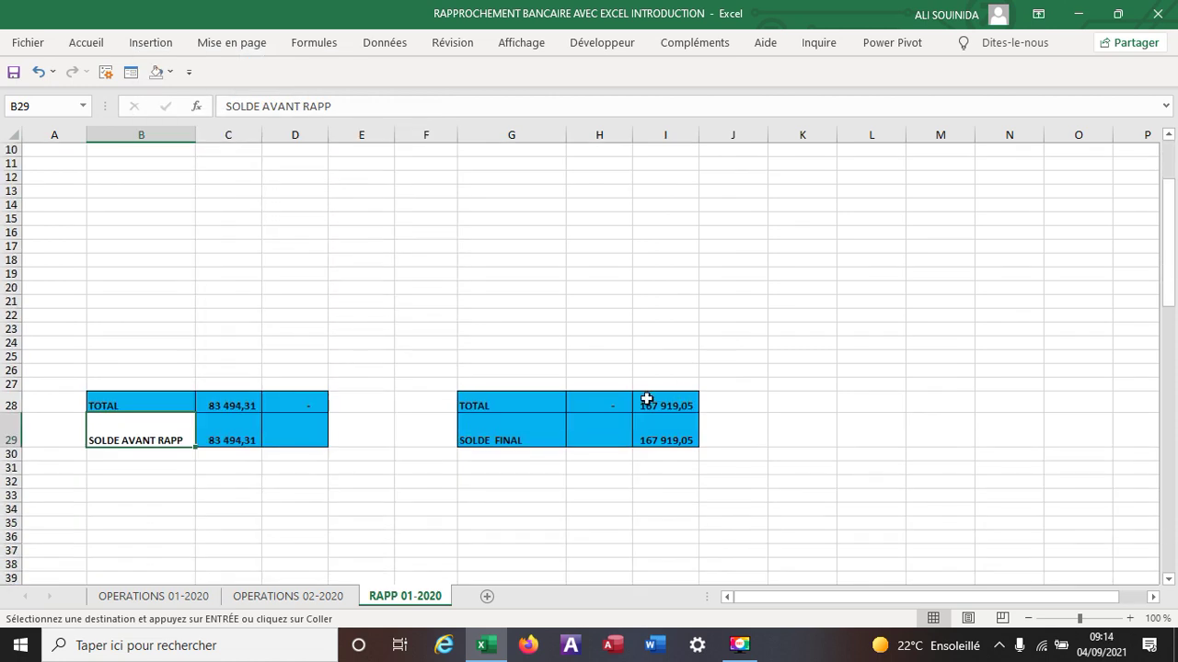
- Change the label in B29 to SOLDE APRES RAPP
left_click(290, 106)
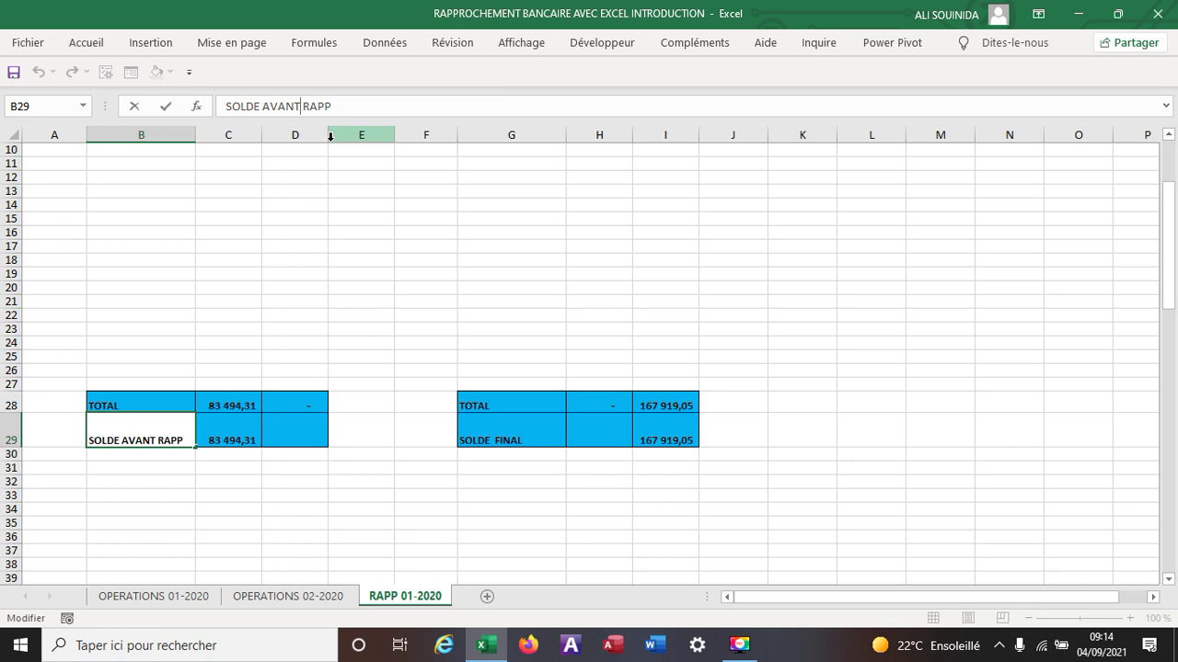
key("BackSpace")
key("BackSpace")
key("BackSpace")
key("BackSpace")
type("PRES")
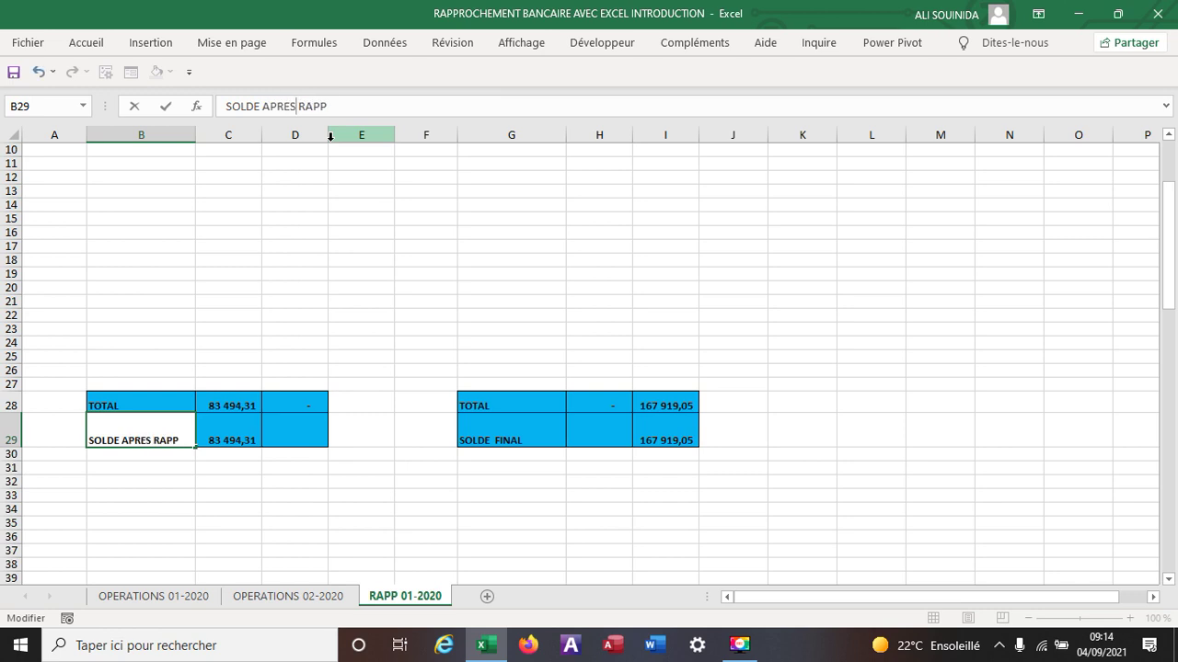
key("Return")
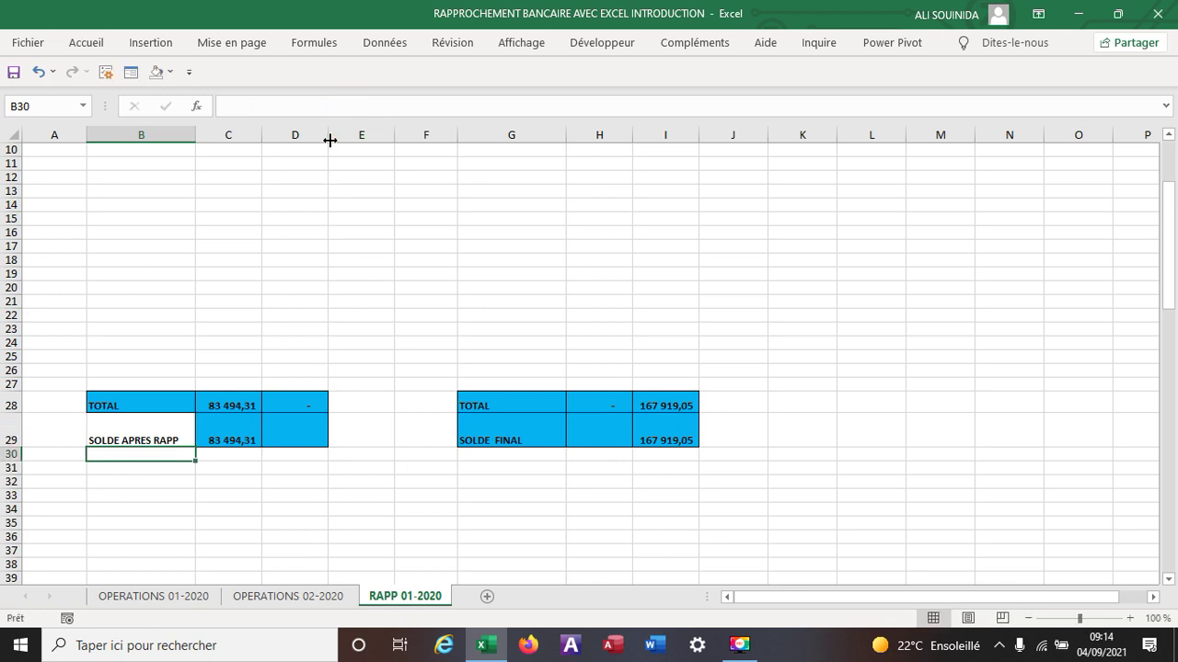
- Copy the SOLDE APRES RAPP label from B29 to G29 under BANQUE, replacing SOLDE FINAL
left_click(126, 437)
right_click(126, 436)
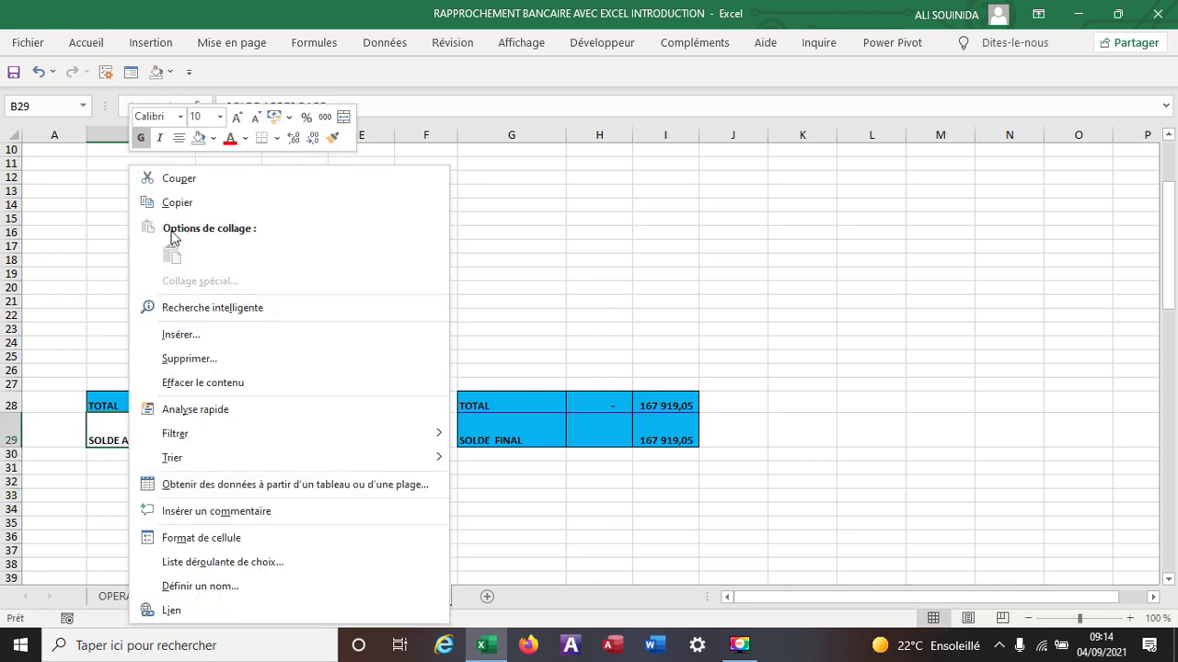
left_click(179, 200)
left_click(507, 440)
right_click(510, 444)
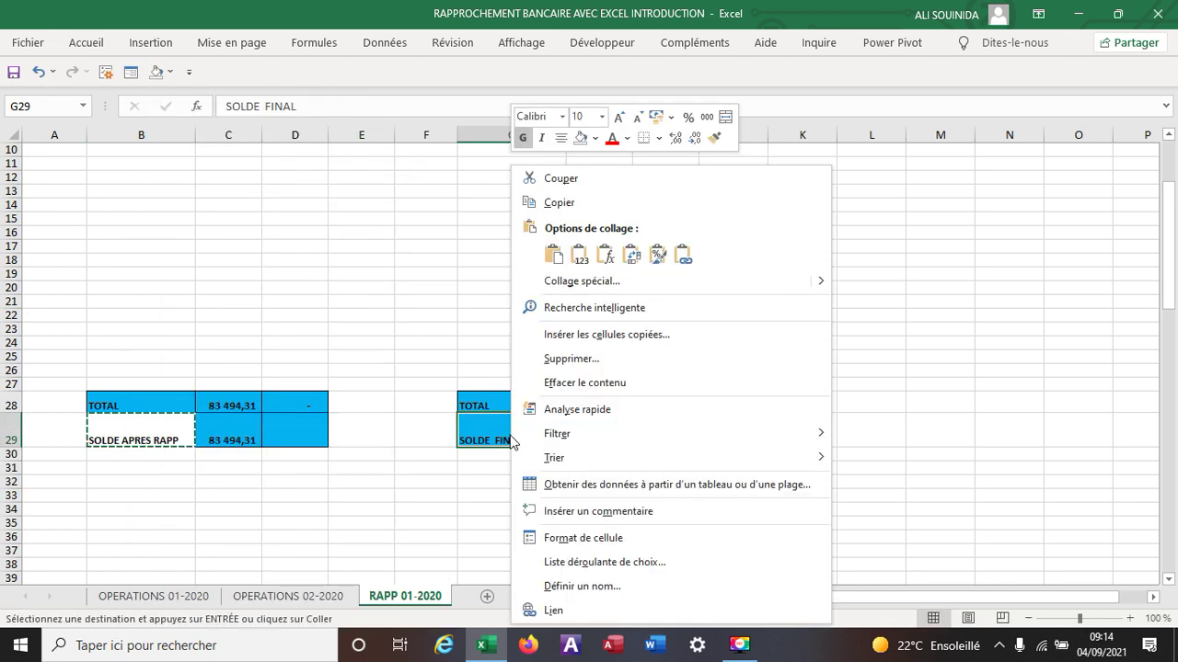
left_click(555, 255)
left_click(823, 457)
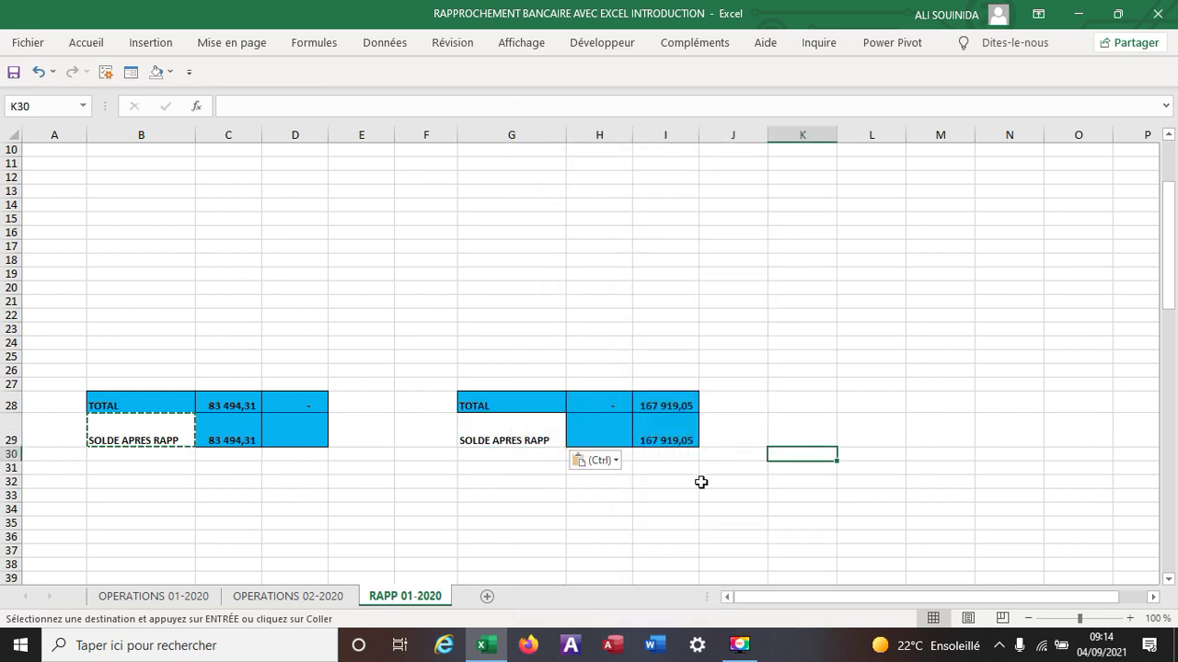
- Enter the label VERIFICATION in C32 below the COMPTABILITE totals
left_click(286, 480)
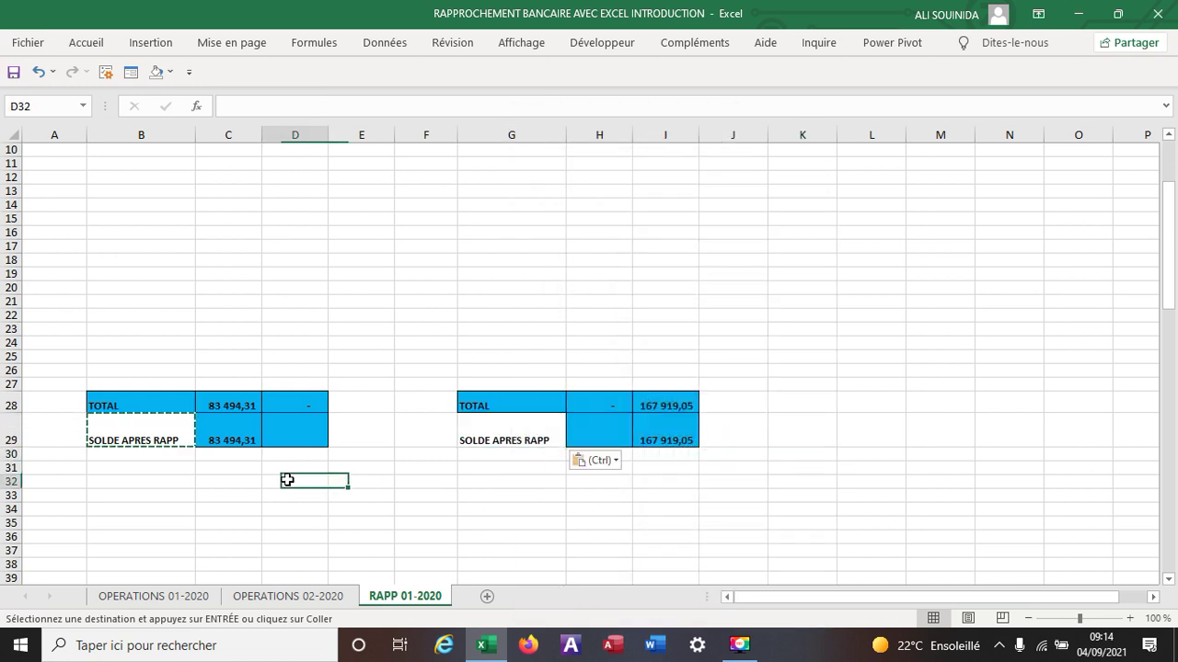
left_click(235, 481)
type("VERIFIC")
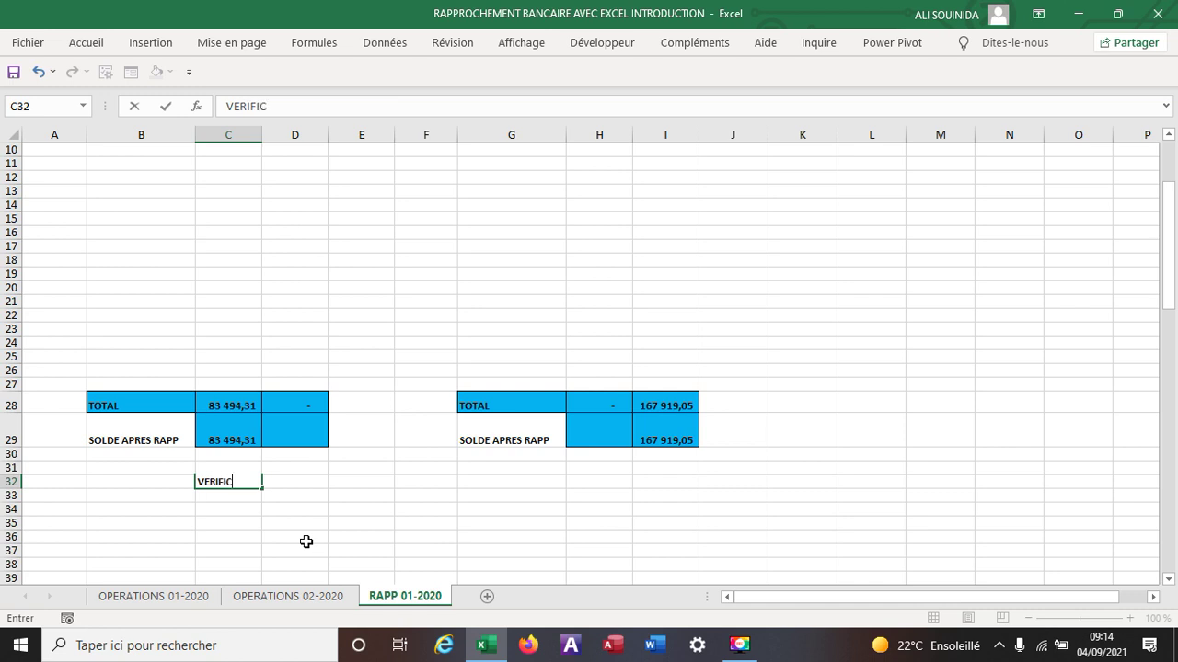
type("ATION")
left_click(451, 553)
left_click(383, 491)
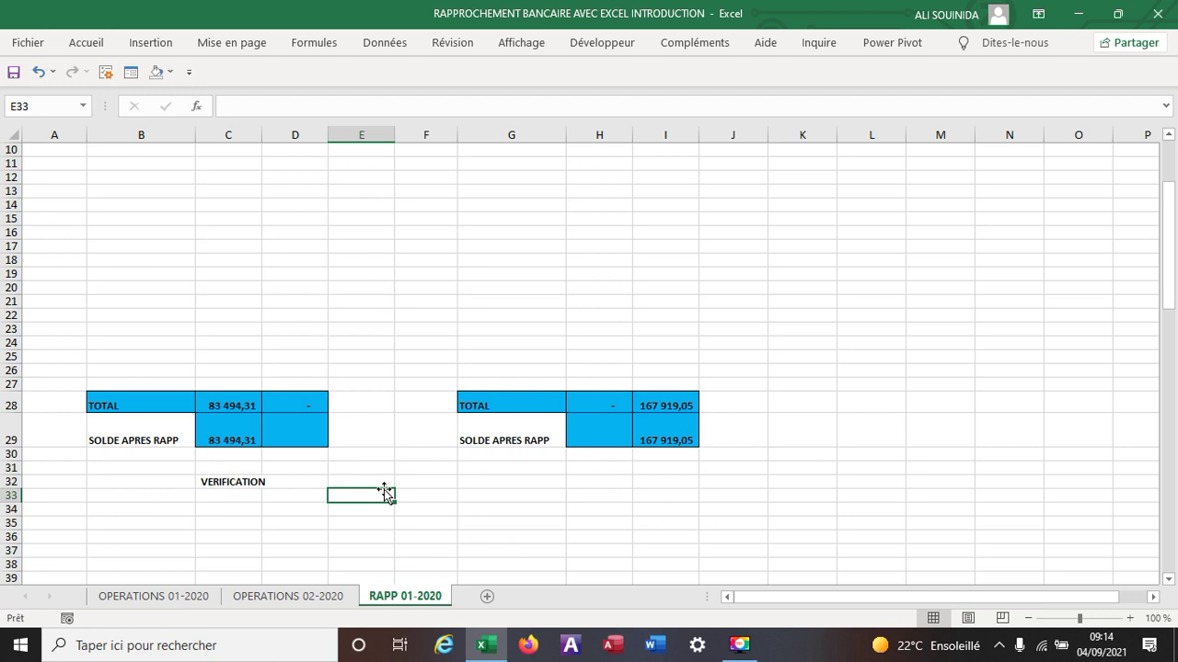
- Enter the check formula +C29+D29-H29-I29 in E32 to compare the accounting and bank balances
left_click(375, 479)
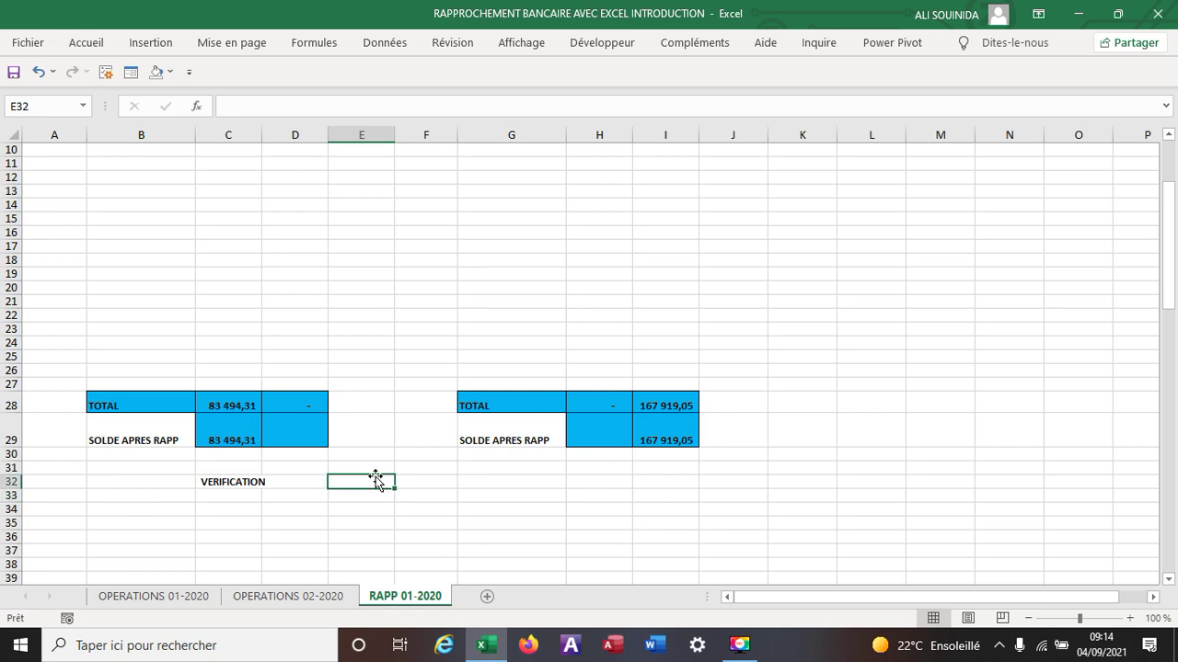
type("+")
left_click(240, 431)
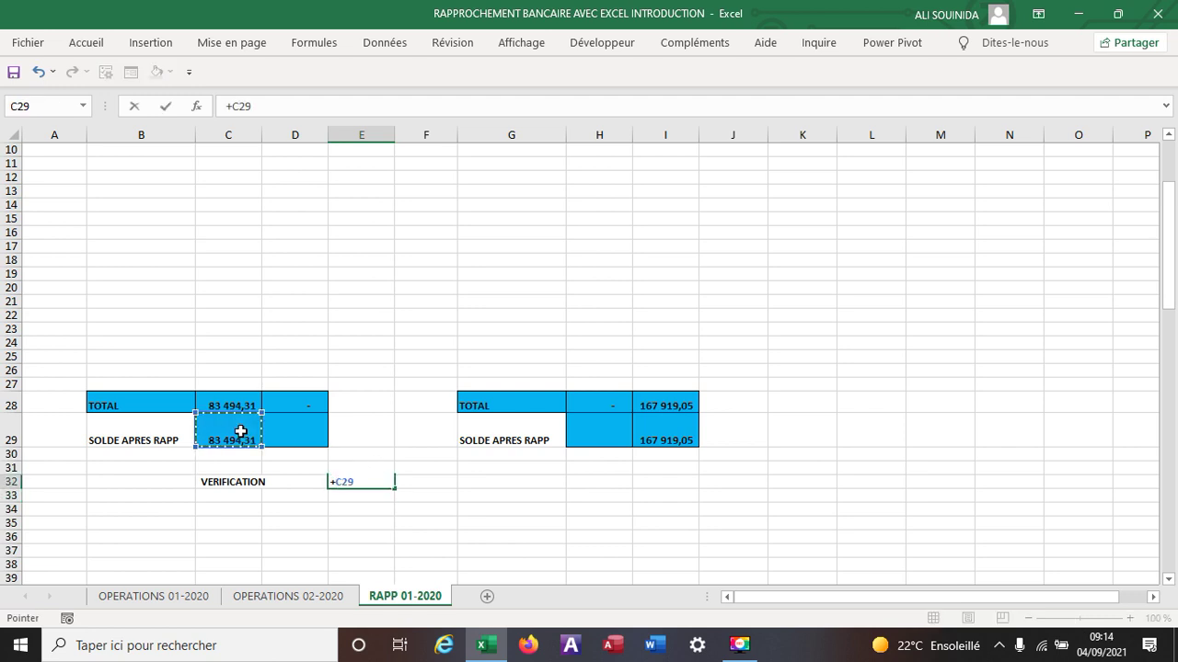
type("+")
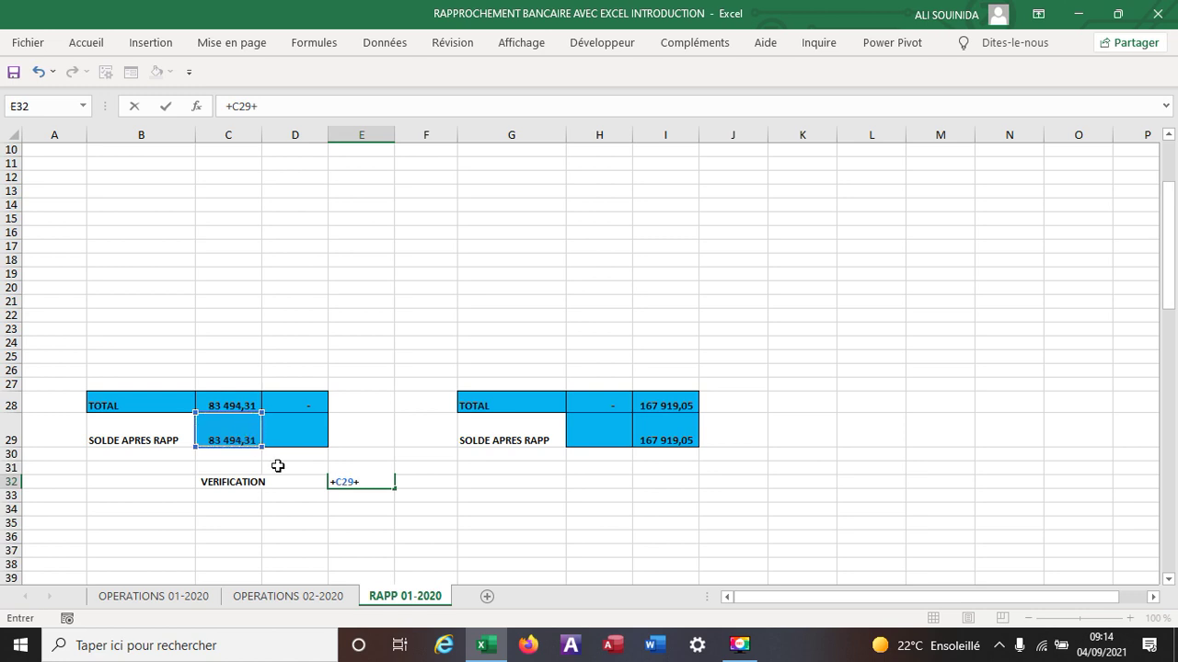
left_click(295, 430)
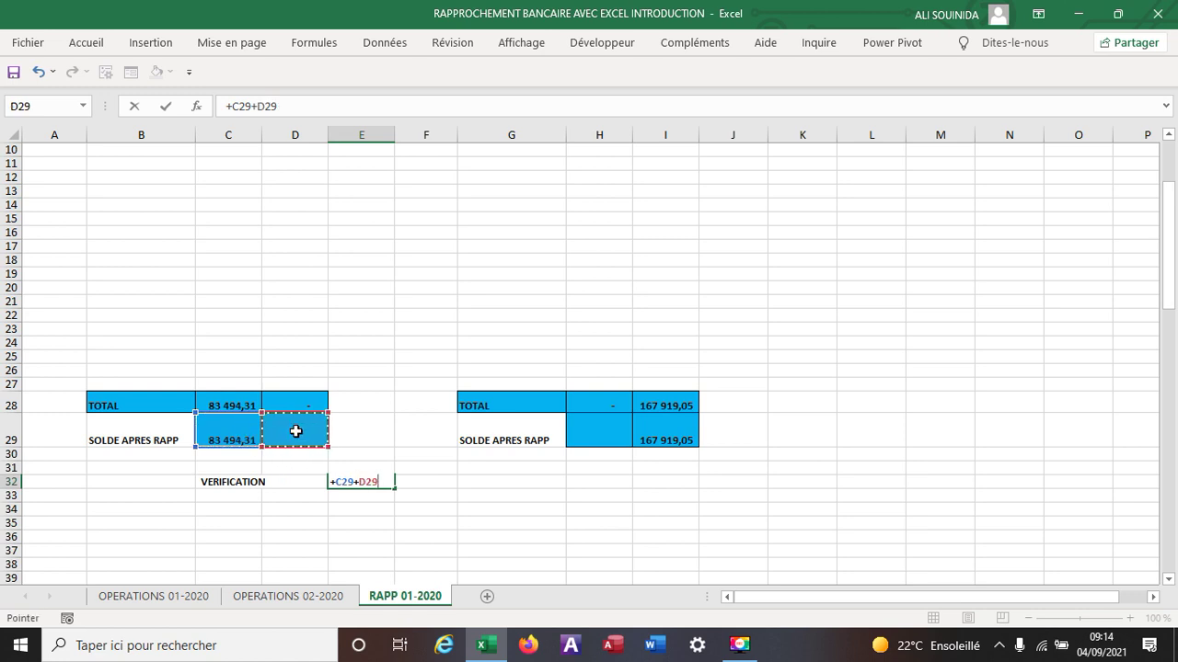
type("-")
left_click(609, 428)
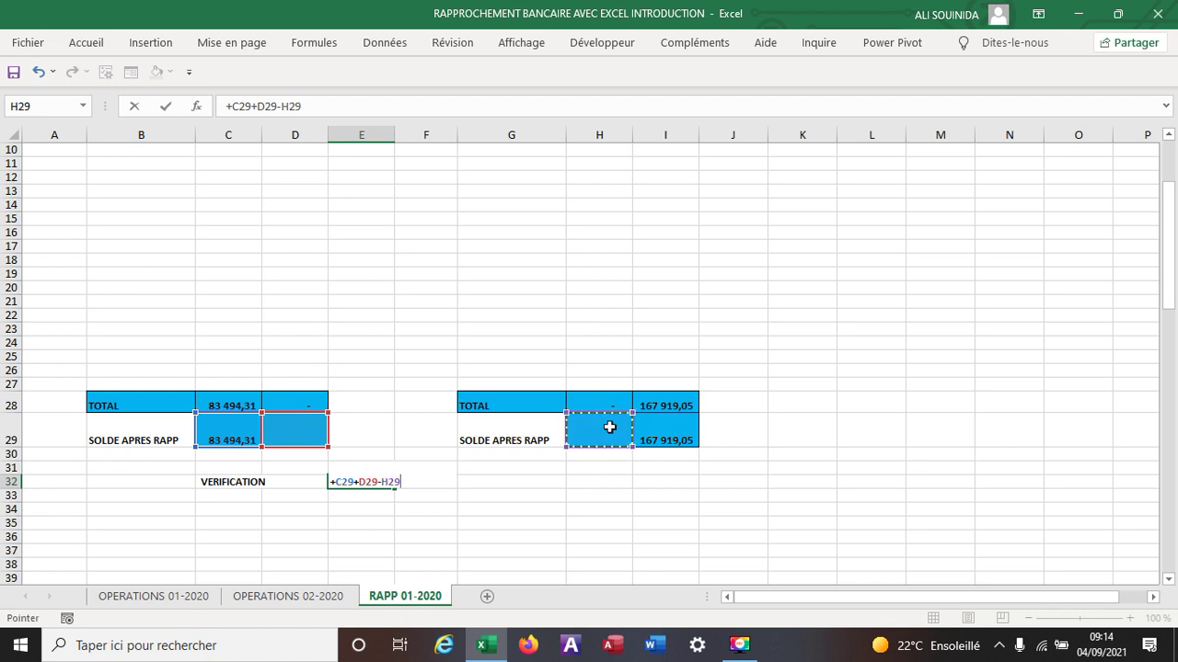
type("-")
left_click(685, 444)
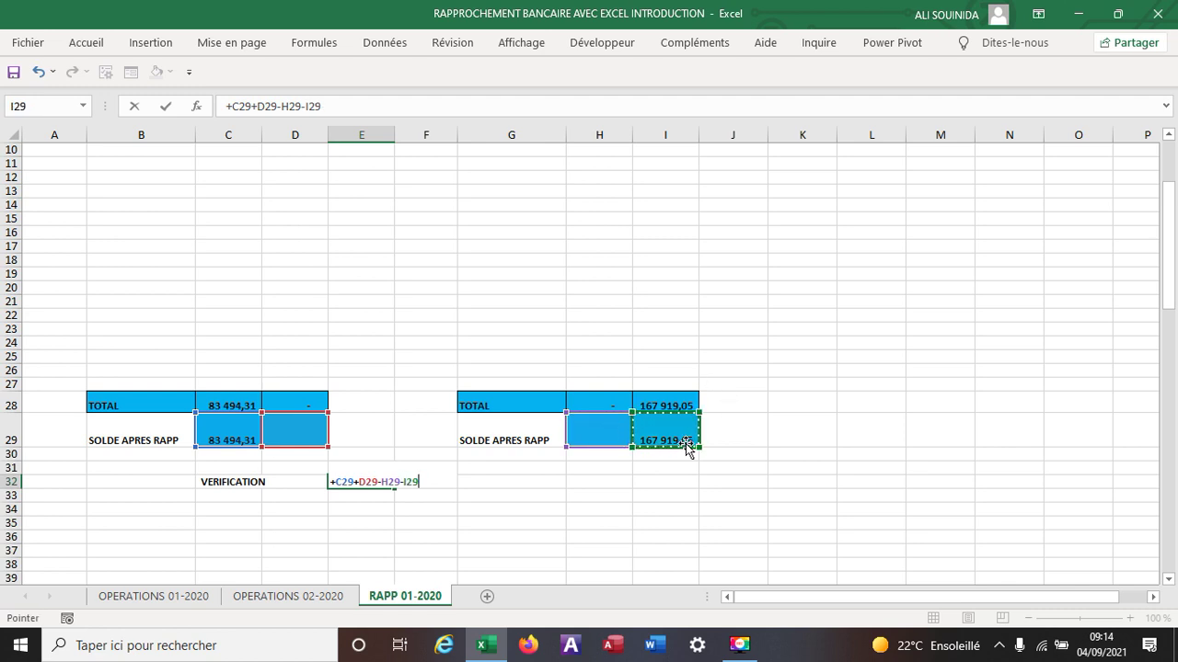
key("Return")
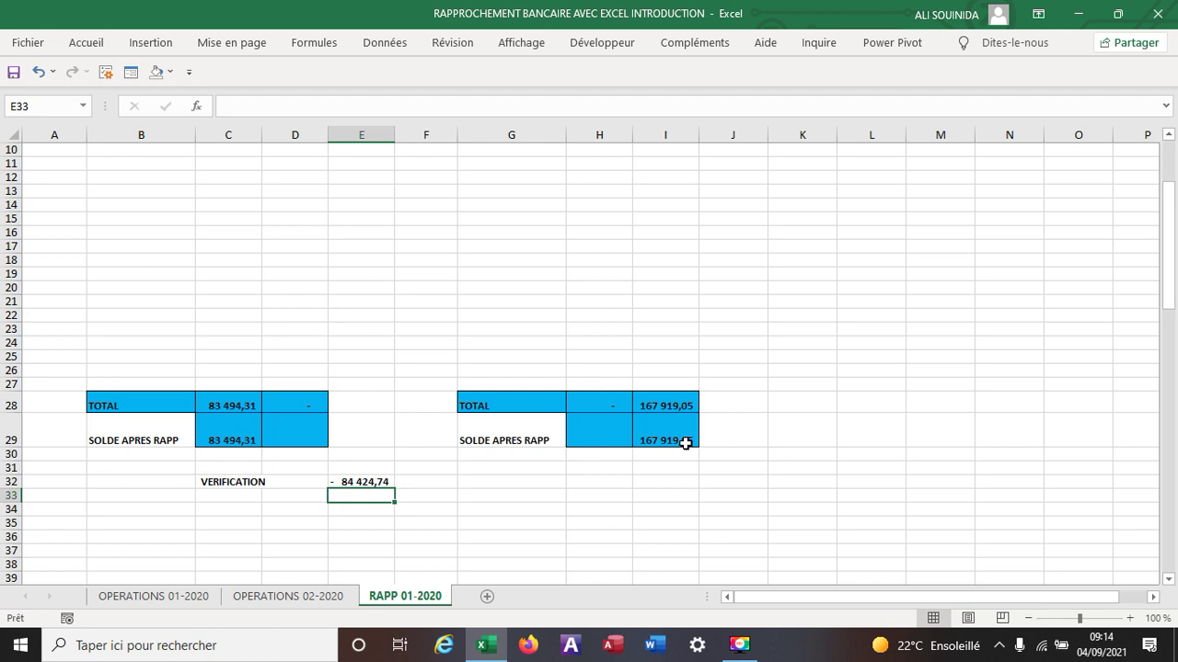
left_click(376, 481)
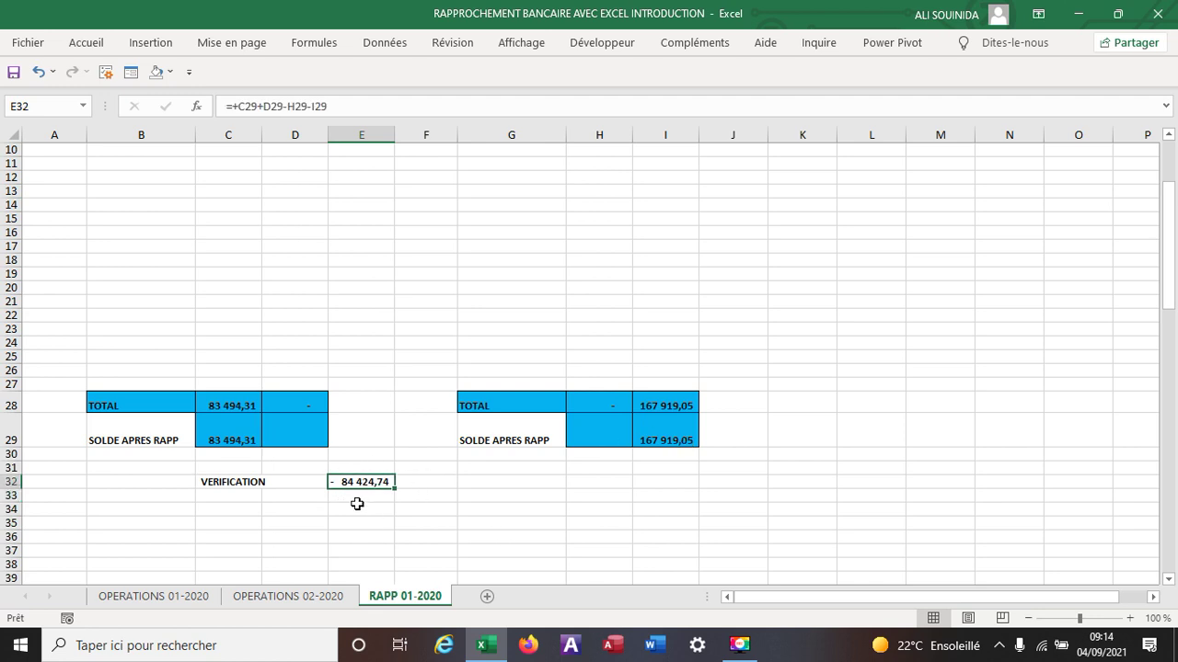
- On the OPERATIONS 01-2020 sheet, check the sum of the unhighlighted COMPTABILITE credits in D25:D27
scroll(357, 505, "up", 3)
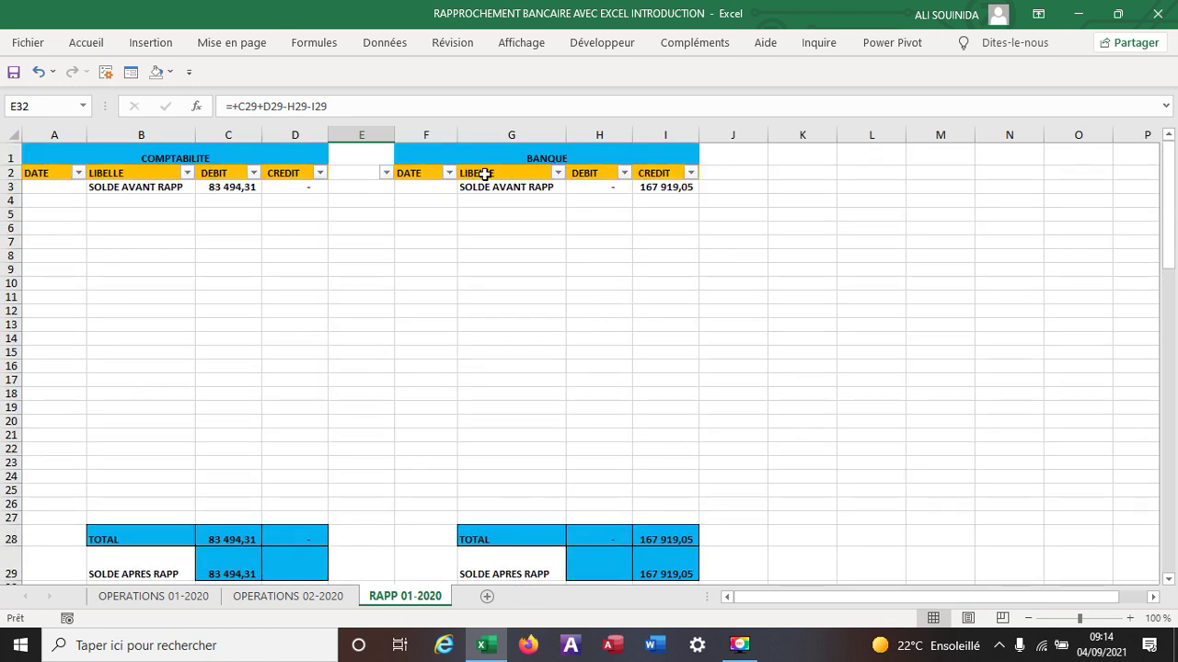
left_click(152, 596)
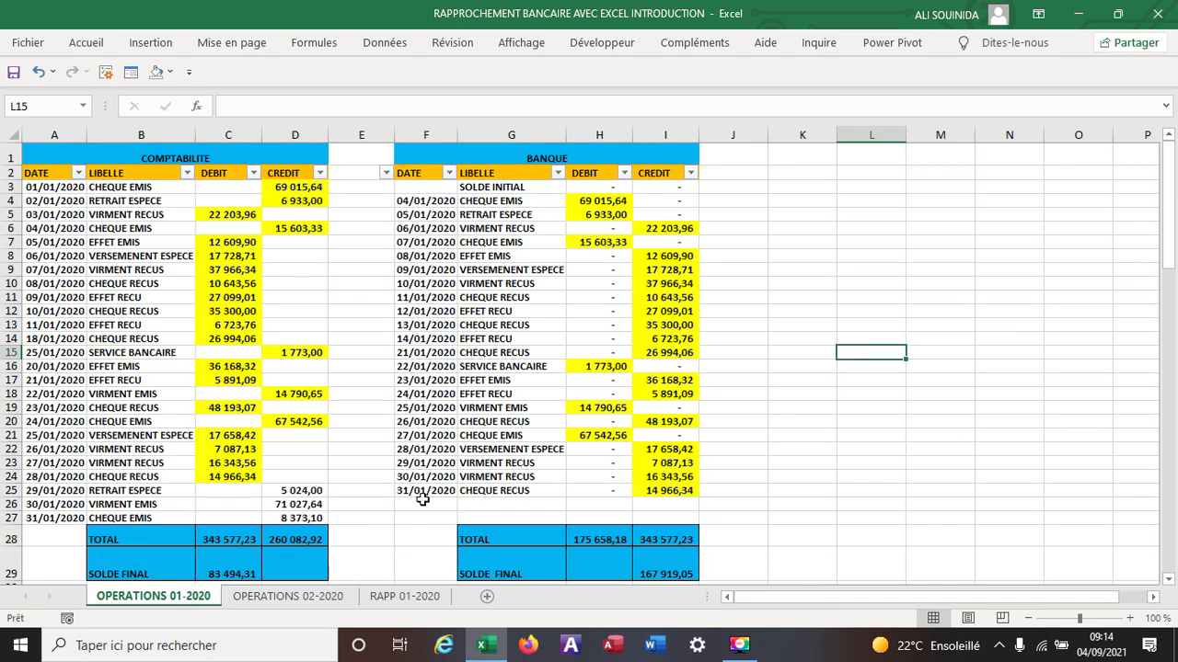
left_click(778, 432)
scroll(291, 470, "down", 2)
left_click_drag(276, 399, 284, 421)
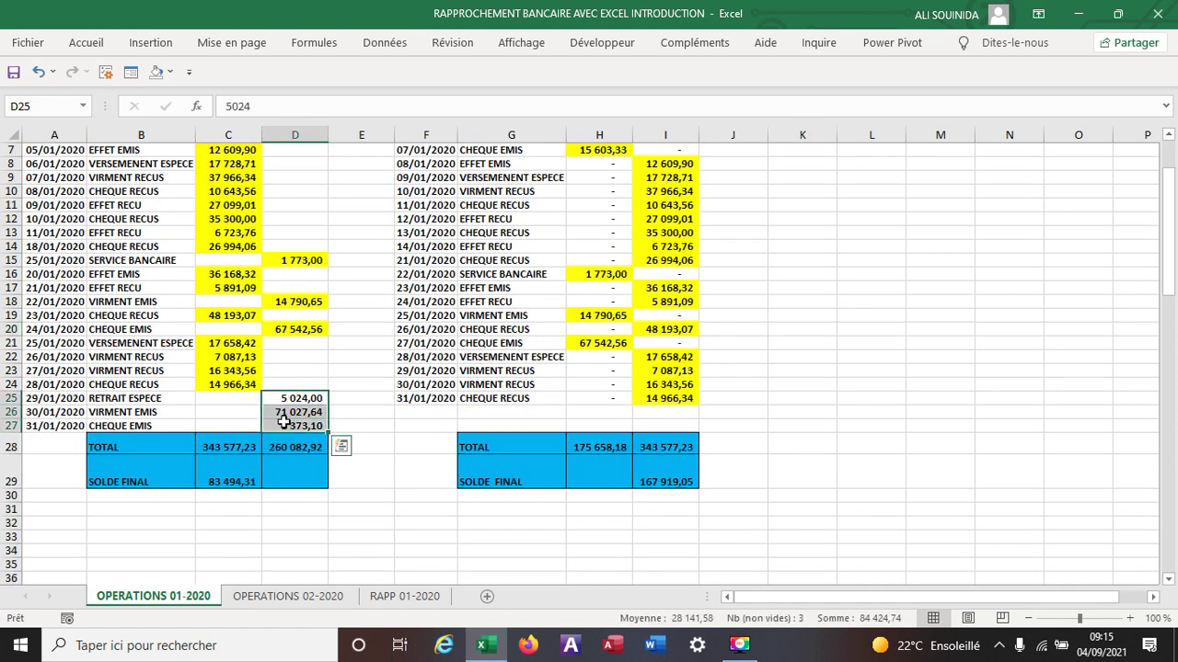
scroll(589, 293, "up", 2)
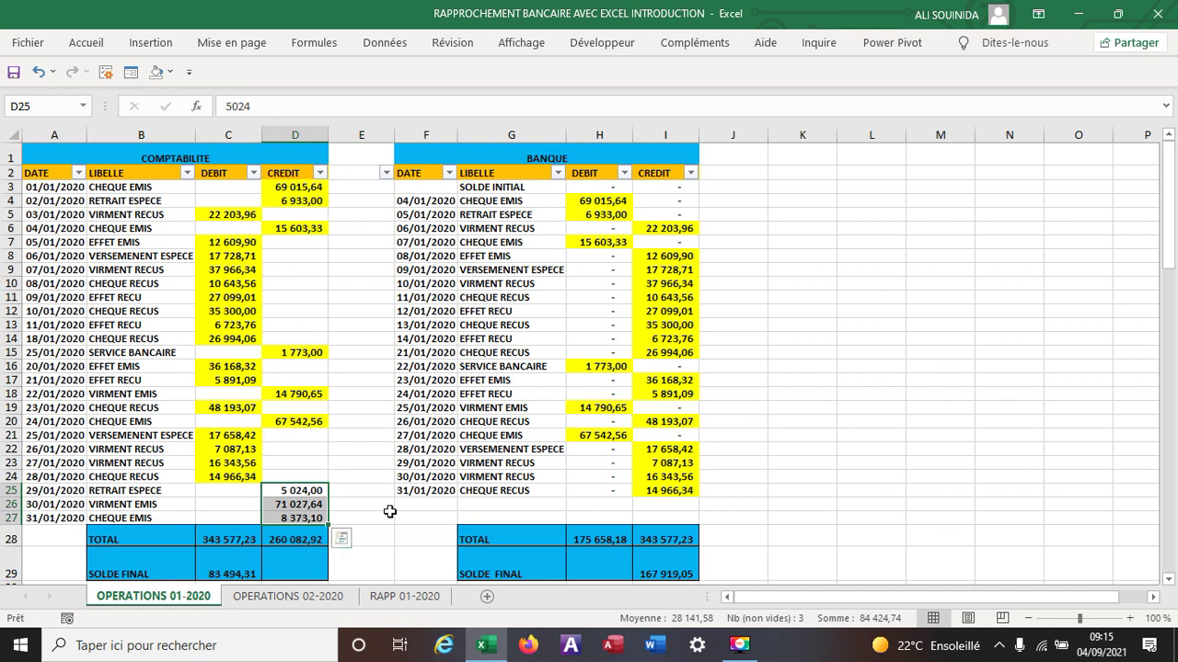
- Copy the three unmatched COMPTABILITE entries A25:D27 into the BANQUE table on RAPP 01-2020, starting at F5
left_click_drag(57, 495, 301, 515)
key("ctrl+c")
right_click(215, 500)
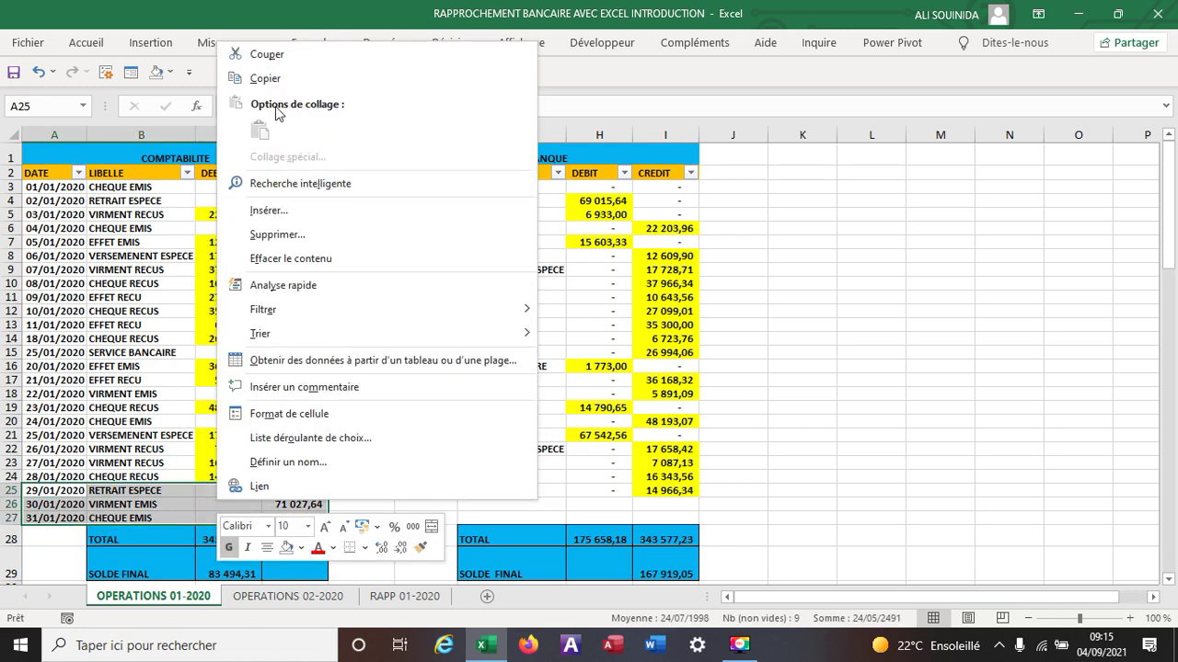
left_click(267, 78)
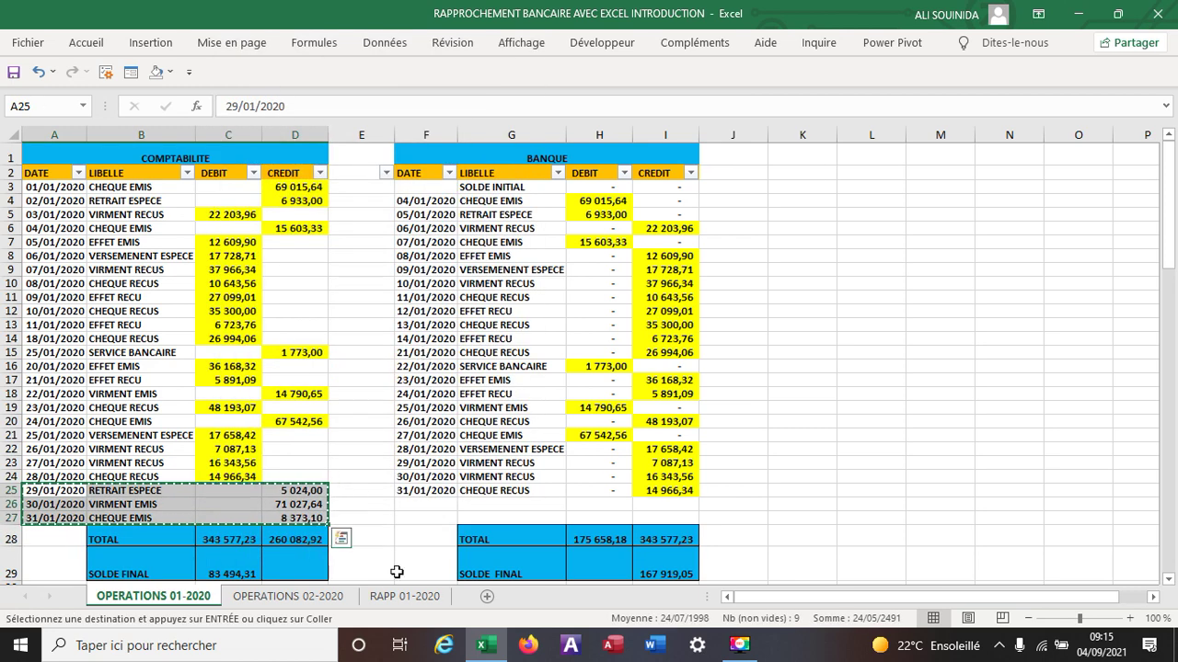
left_click(409, 598)
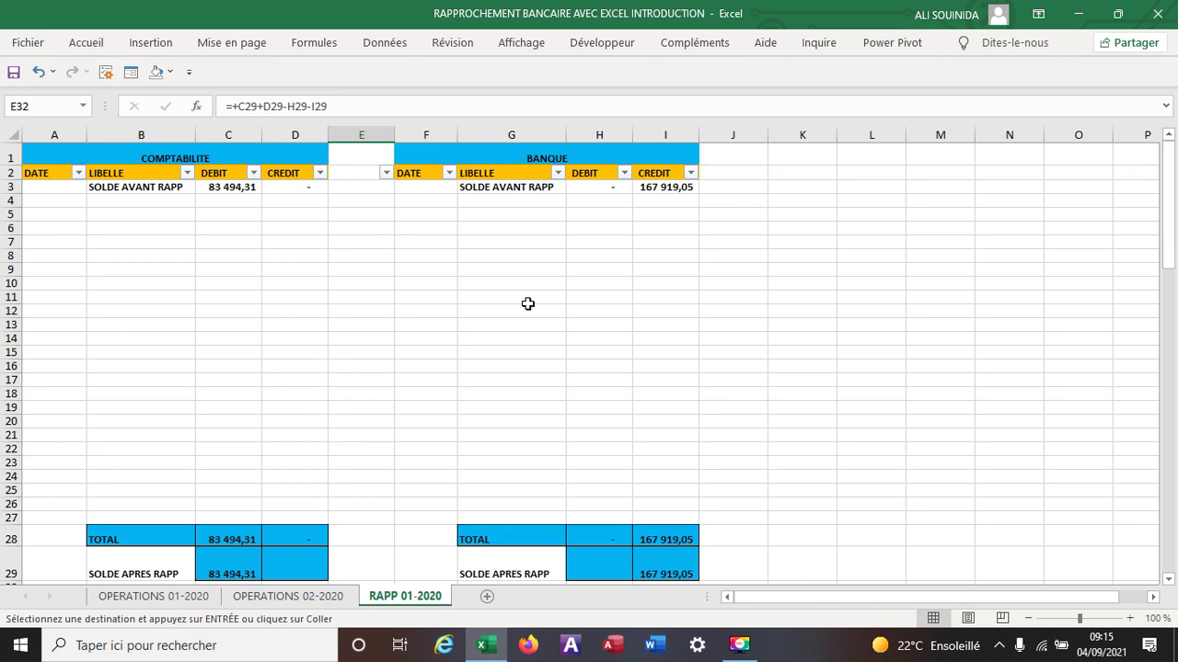
right_click(439, 215)
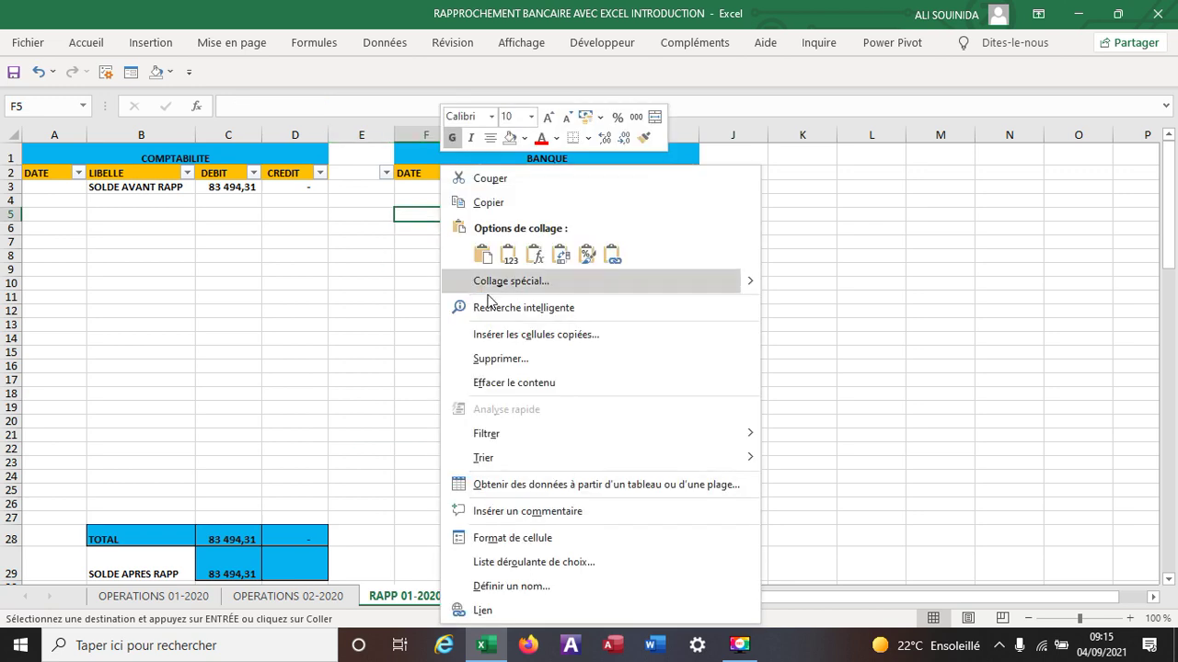
left_click(478, 255)
left_click(859, 353)
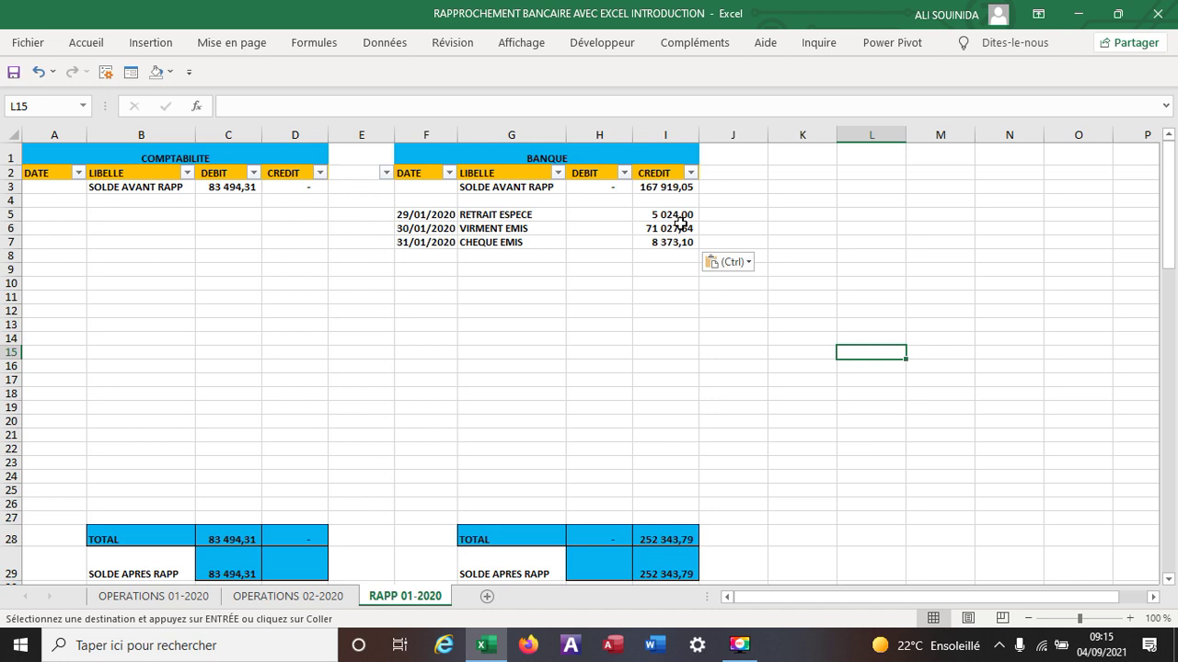
- Copy the three pasted BANQUE amounts from the CREDIT cells I5:I7 to the DEBIT cells H5:H7
left_click_drag(675, 219, 676, 242)
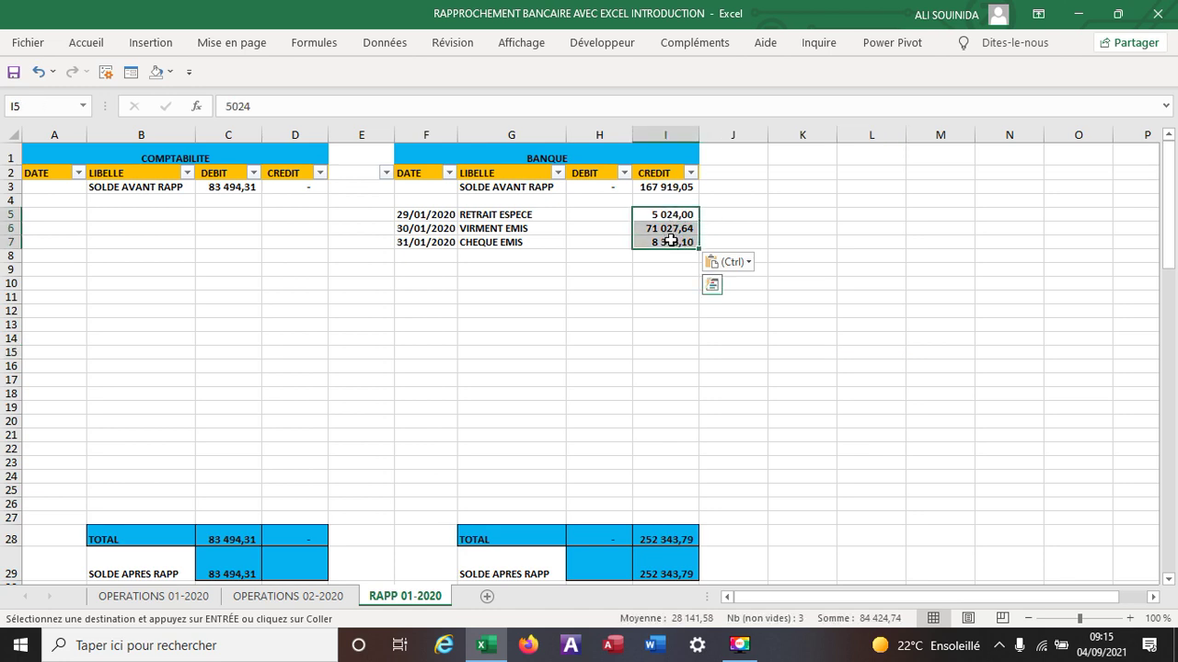
right_click(674, 241)
left_click(718, 205)
left_click(584, 215)
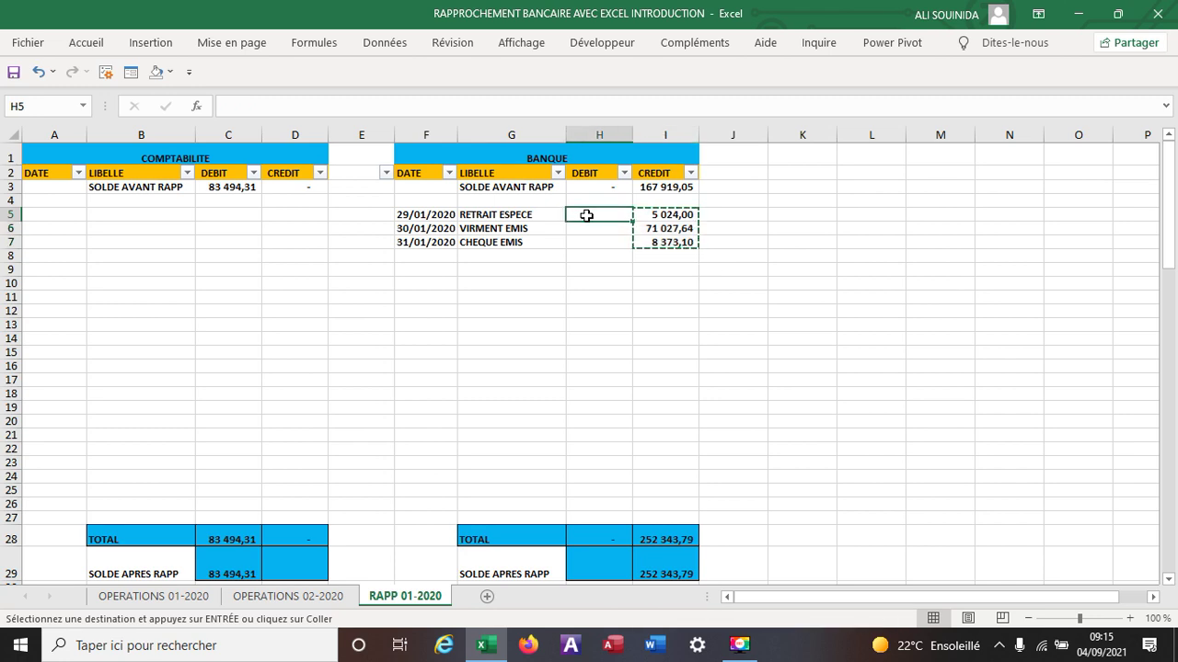
right_click(587, 217)
left_click(628, 259)
left_click(876, 303)
- Clear the duplicate credit amounts in I5:I7 and check the VERIFICATION result in E32
left_click_drag(674, 217, 671, 242)
right_click(672, 242)
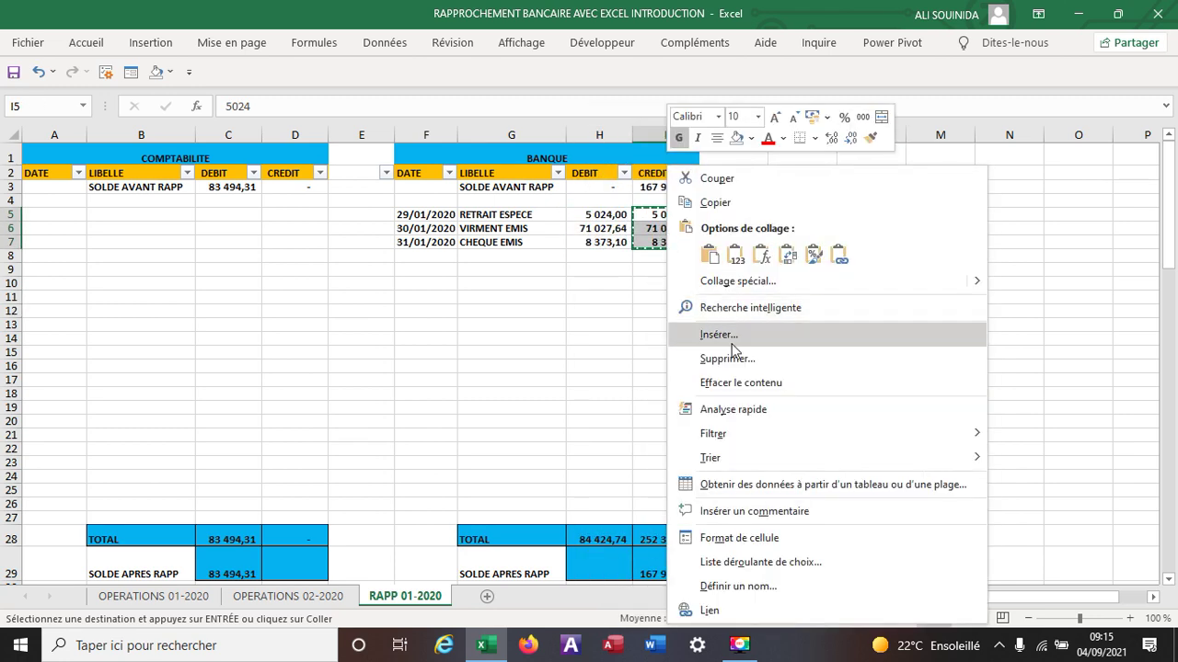
left_click(736, 381)
left_click(865, 325)
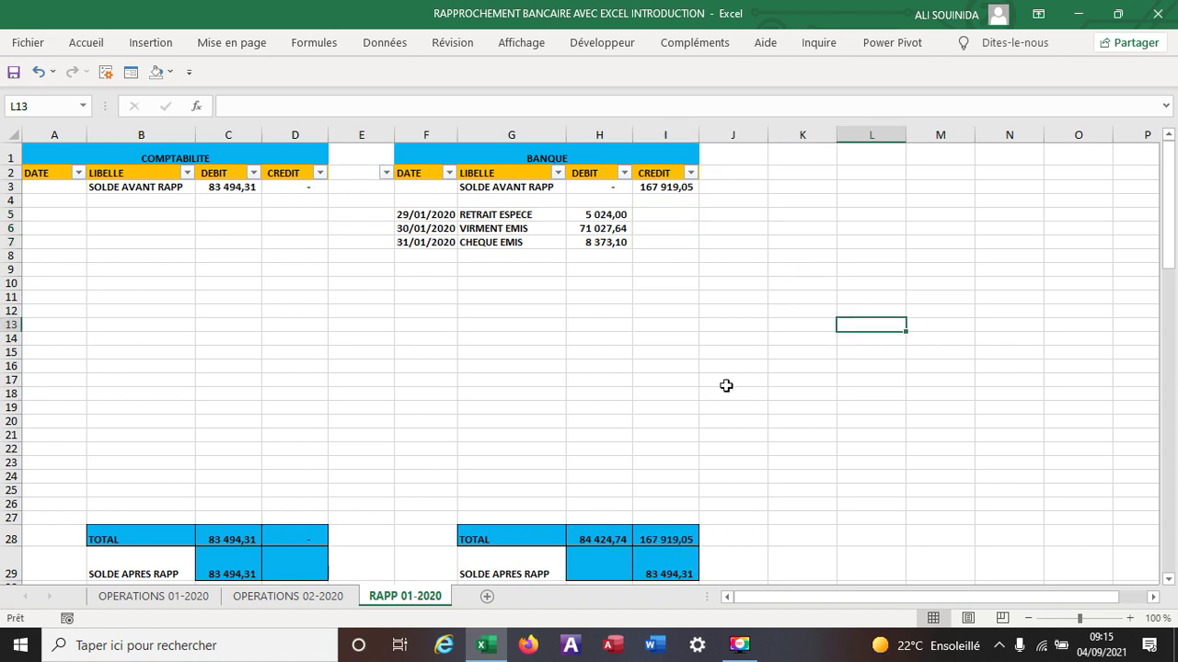
scroll(726, 385, "down", 3)
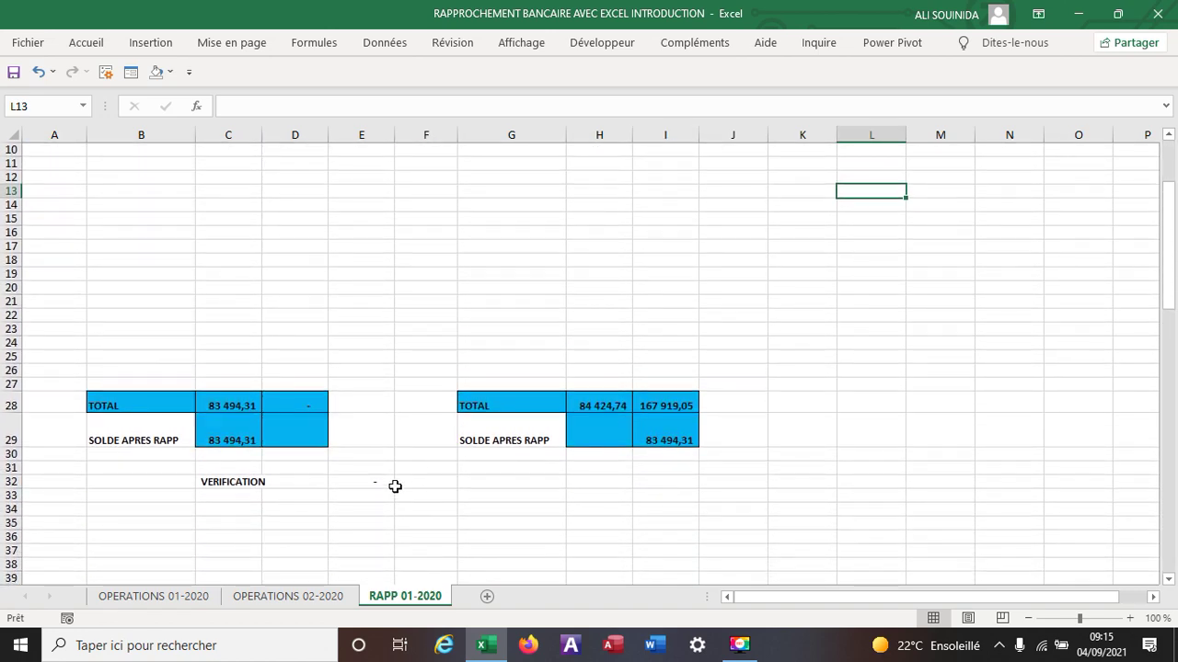
left_click(379, 478)
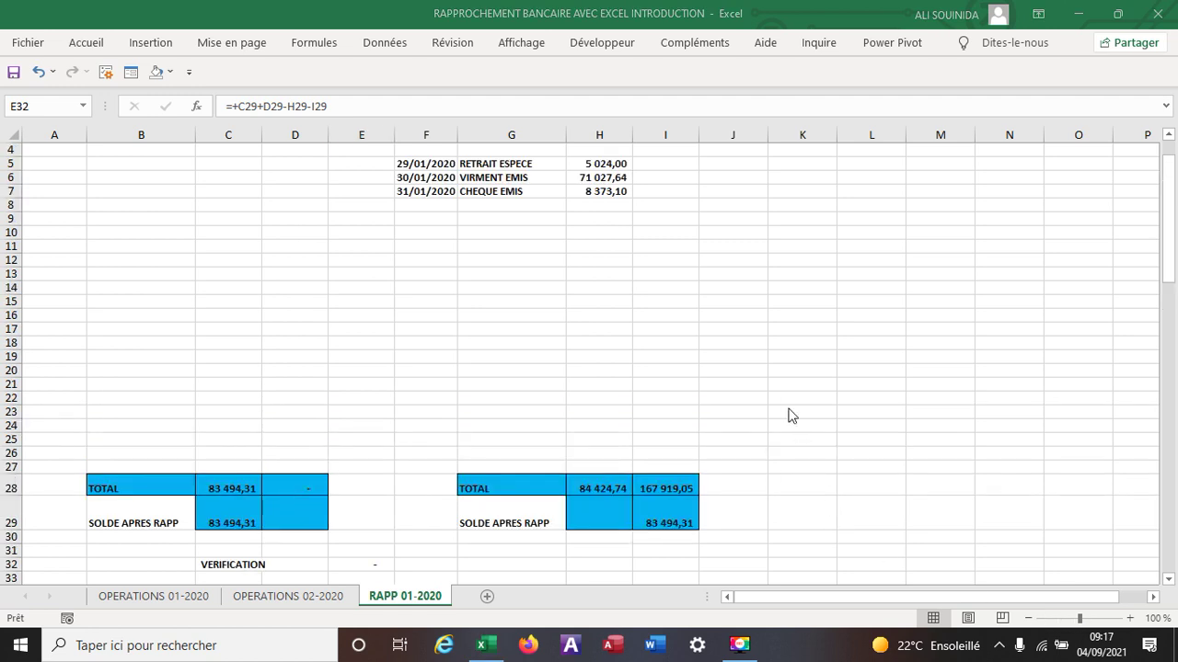
- Fill the SOLDE APRES RAPP label cell B29 with the standard light blue colour
left_click(142, 517)
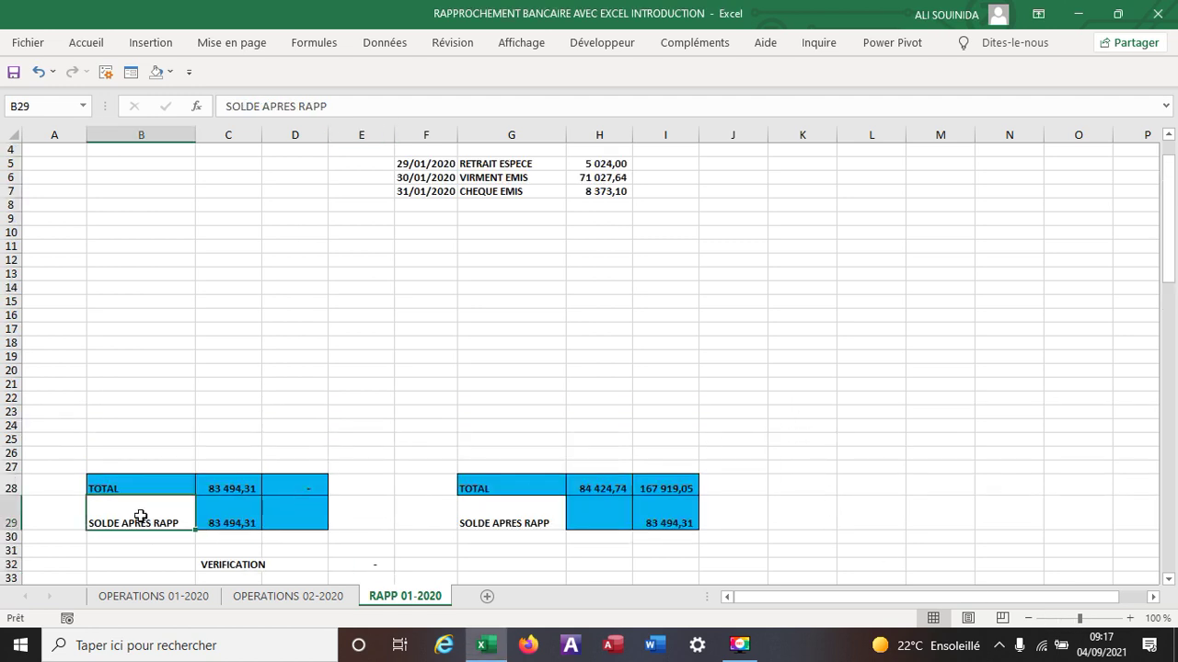
left_click(169, 71)
left_click(241, 235)
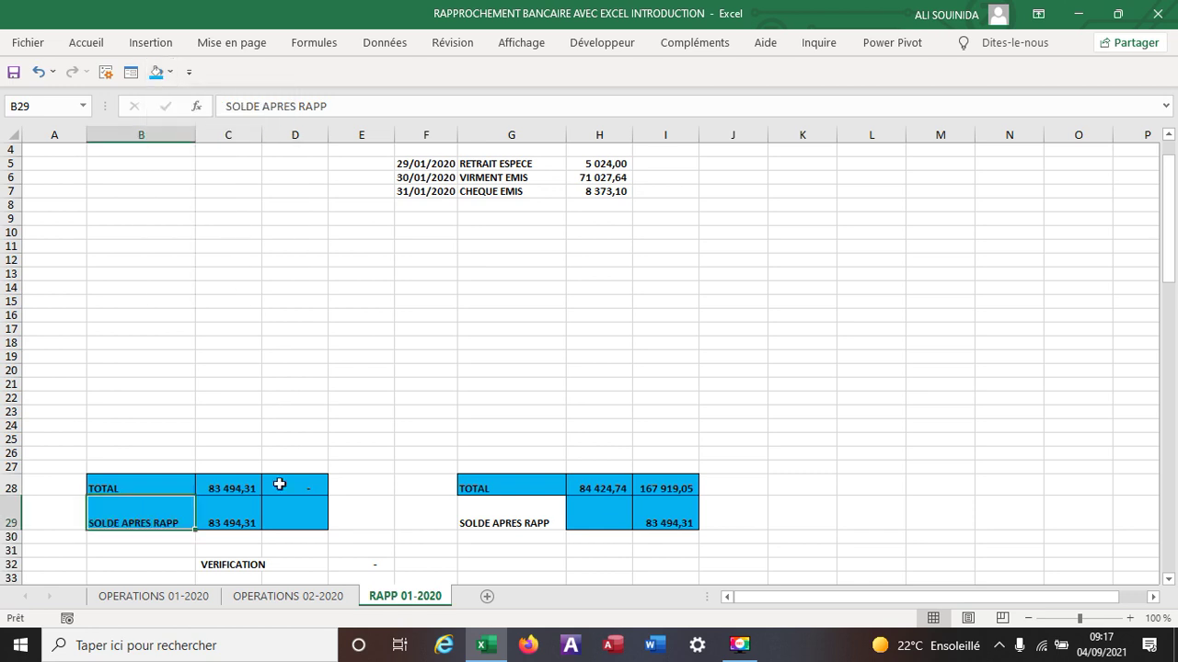
- Fill the VERIFICATION row C32:E32 with the standard red colour
left_click(317, 551)
left_click_drag(241, 567, 341, 566)
left_click(377, 577)
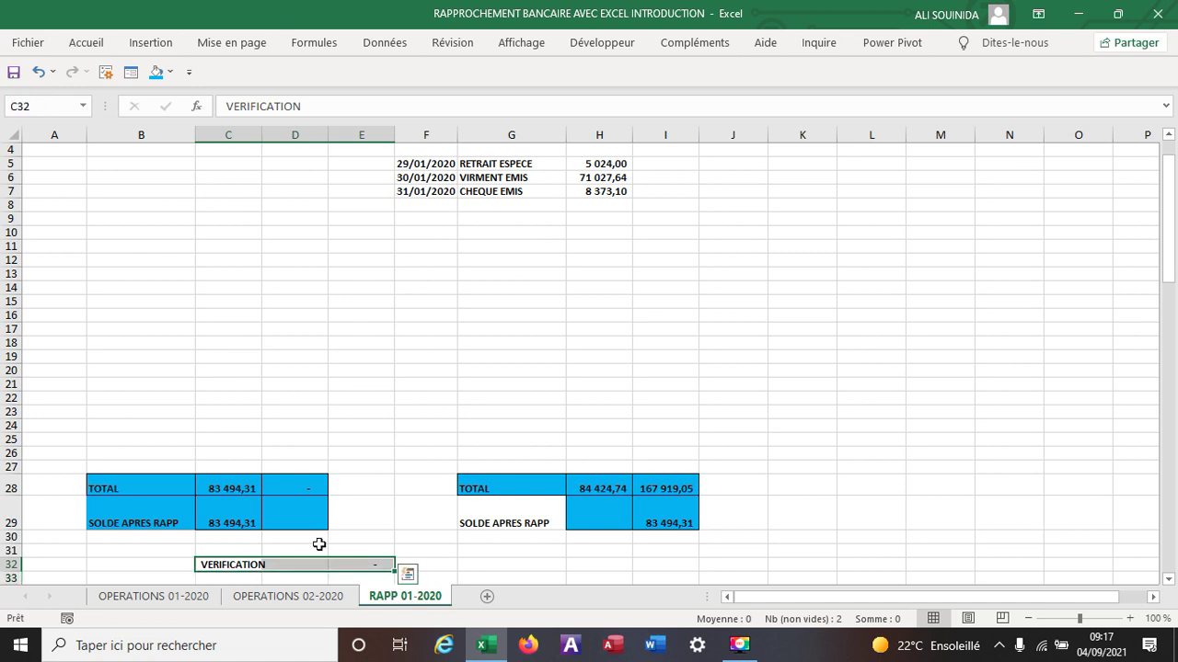
left_click(172, 72)
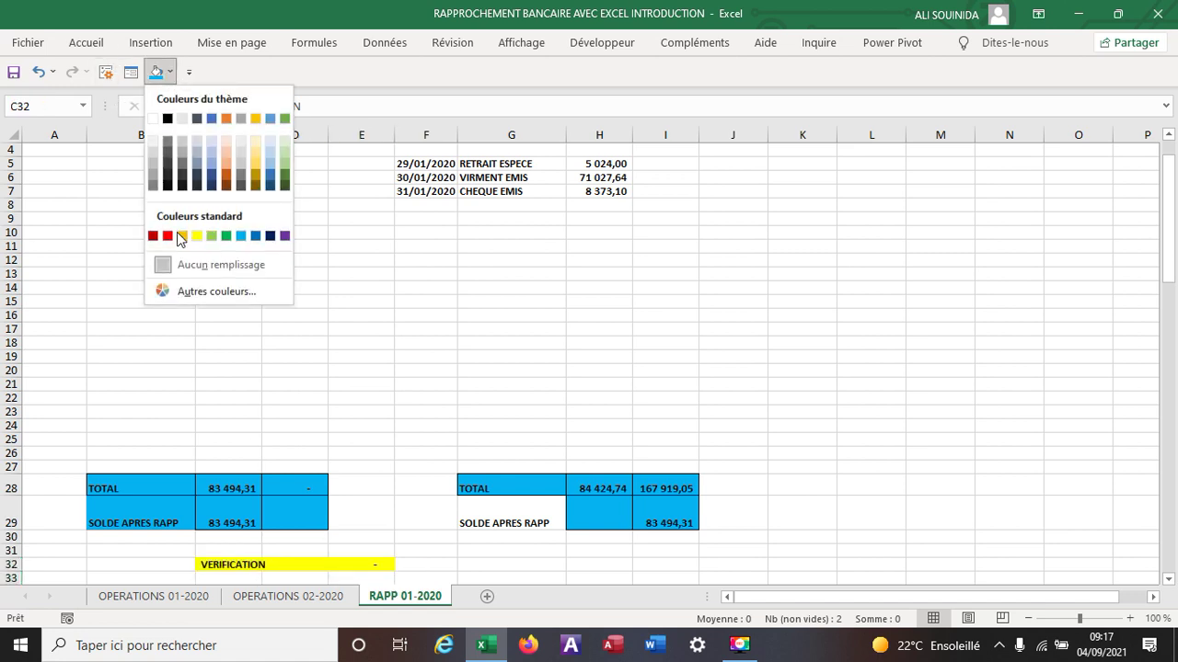
left_click(167, 236)
left_click(308, 569)
left_click(370, 564)
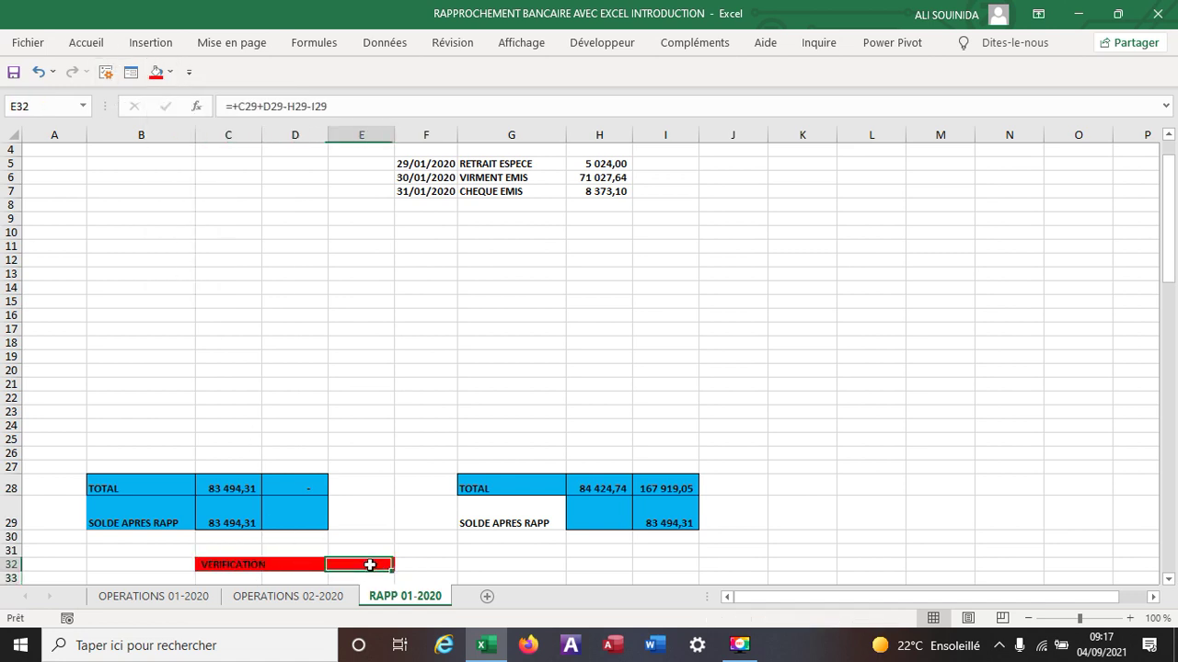
- Review the carried-over balances in C3 and I3, the BANQUE entries in F5:H7 and the VERIFICATION row
scroll(700, 331, "up", 1)
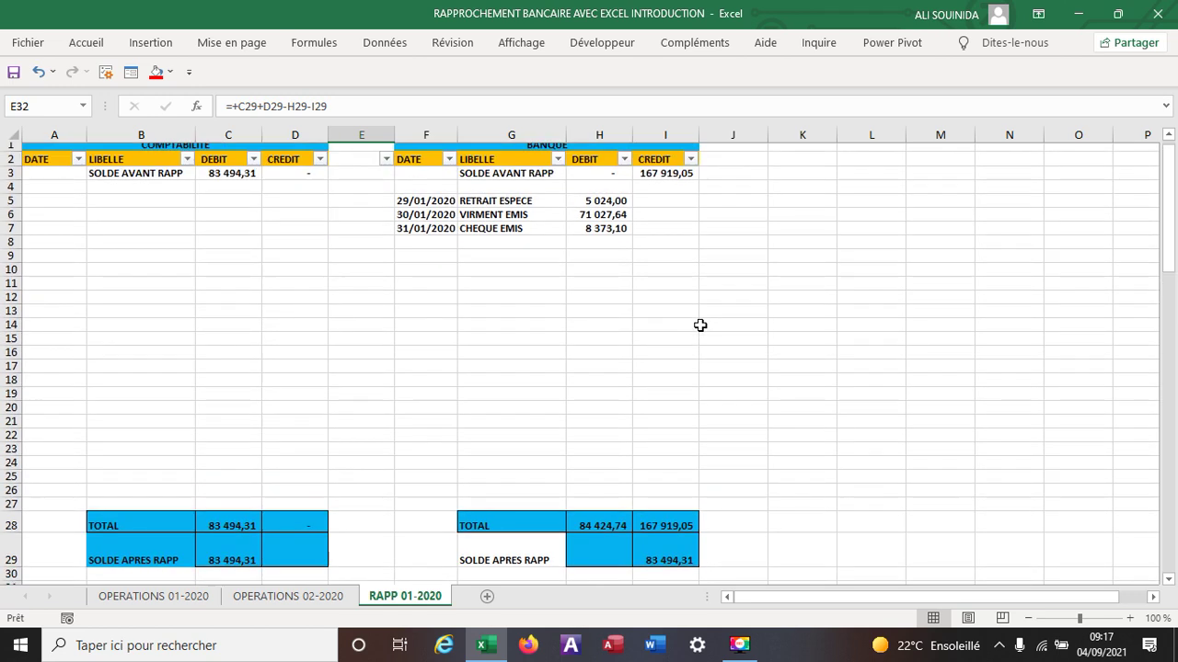
left_click(222, 189)
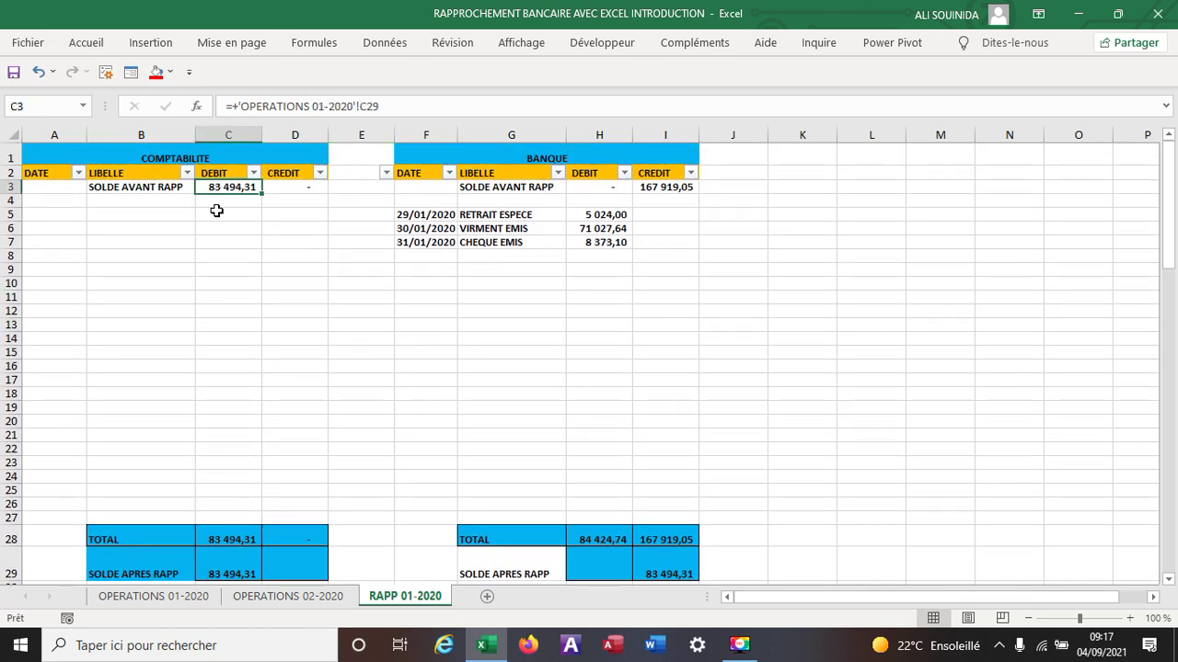
left_click(661, 187)
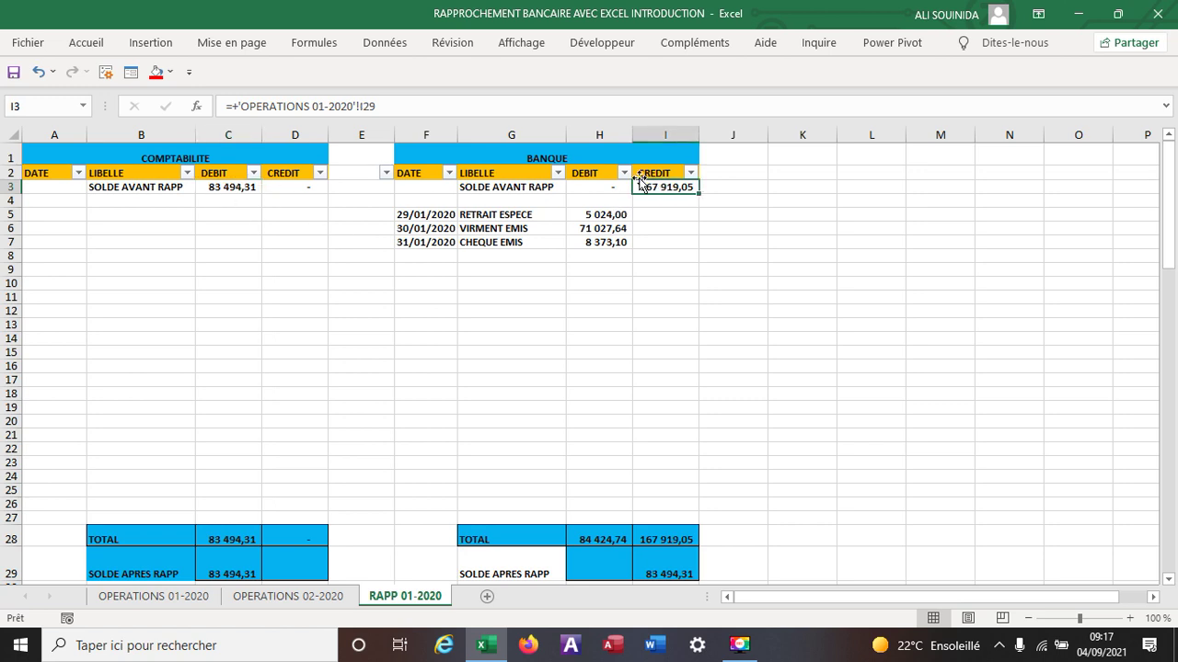
left_click(810, 244)
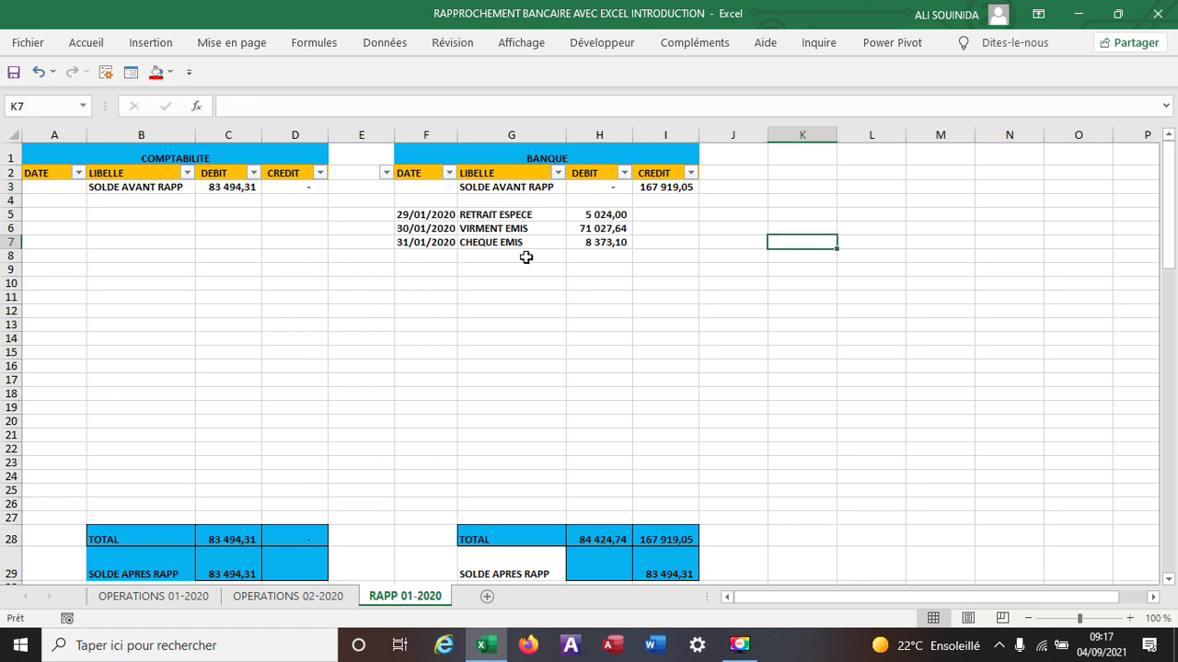
left_click_drag(428, 215, 581, 237)
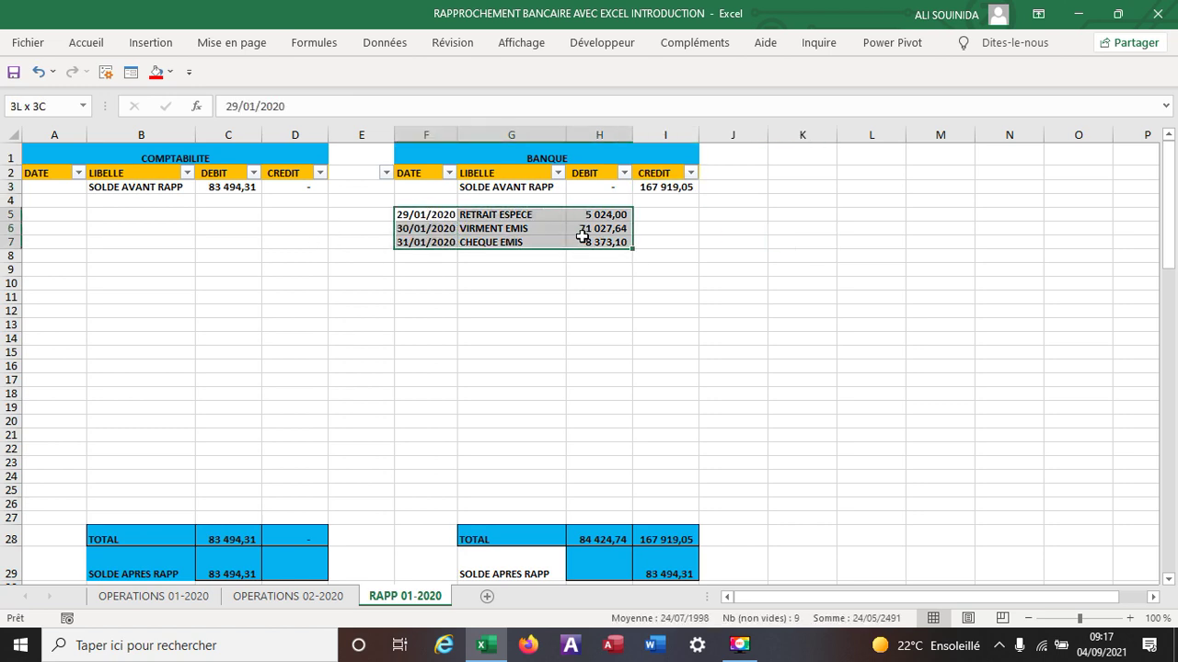
left_click_drag(581, 238, 582, 237)
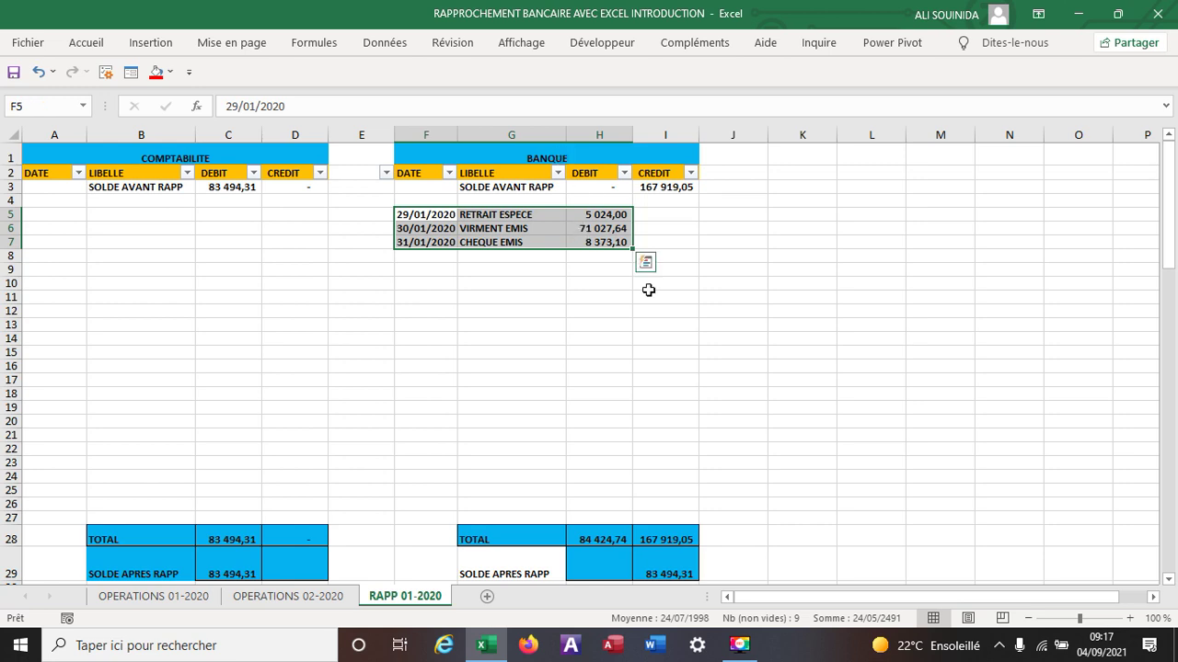
scroll(652, 299, "down", 2)
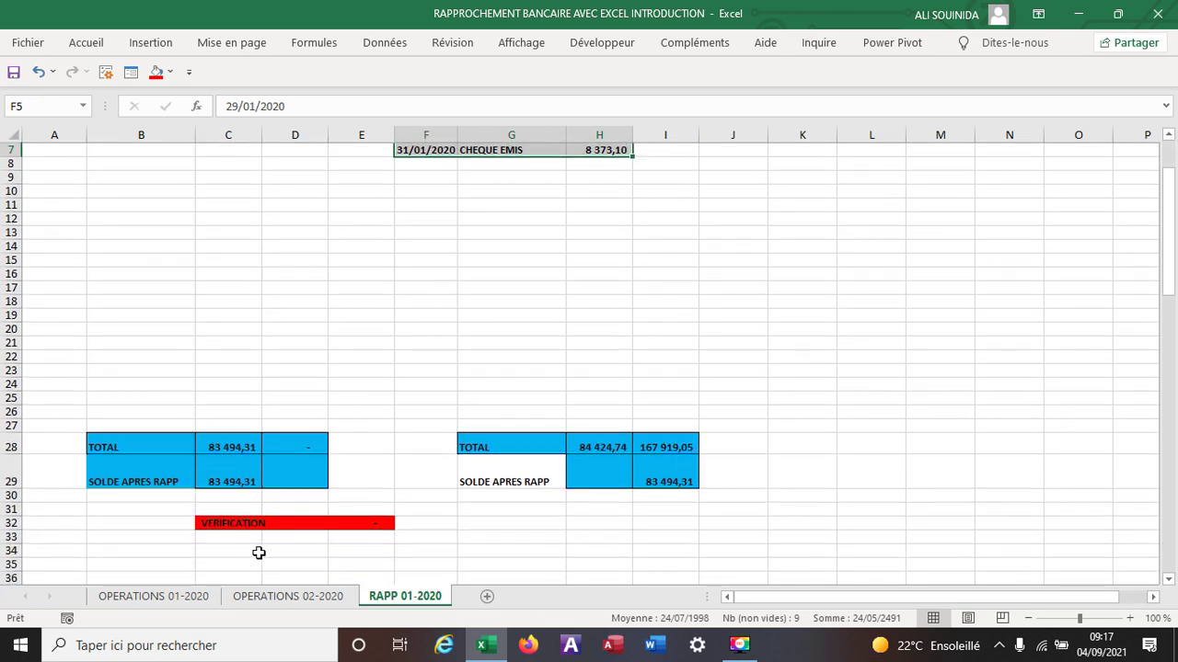
scroll(440, 319, "up", 2)
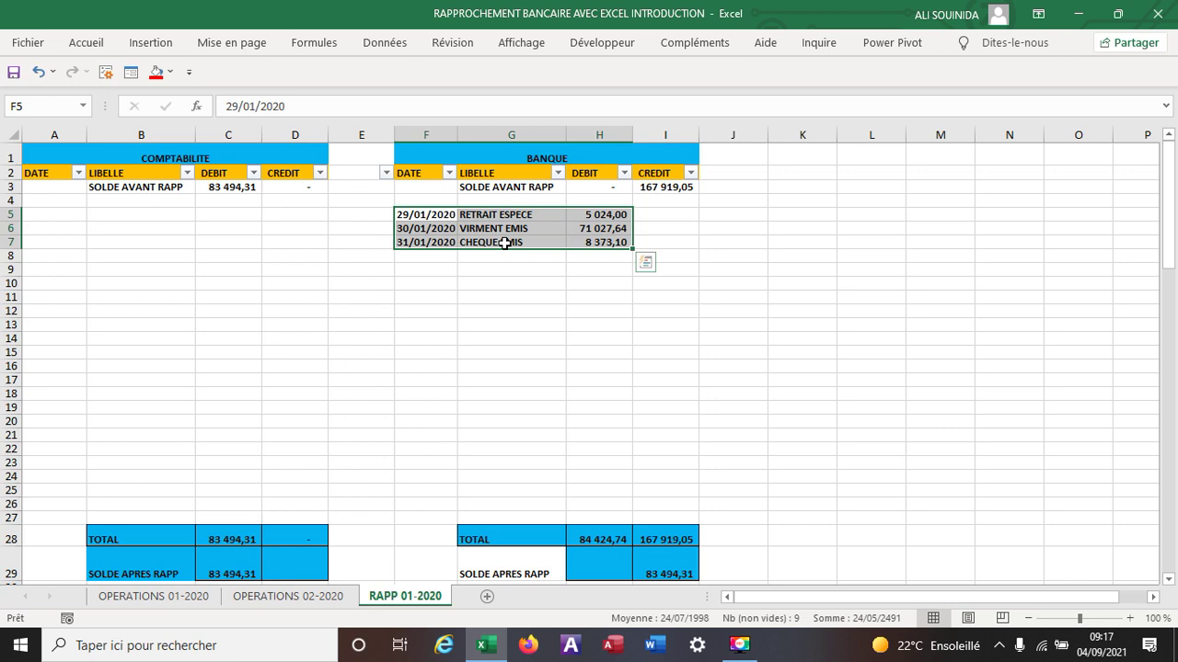
left_click(752, 309)
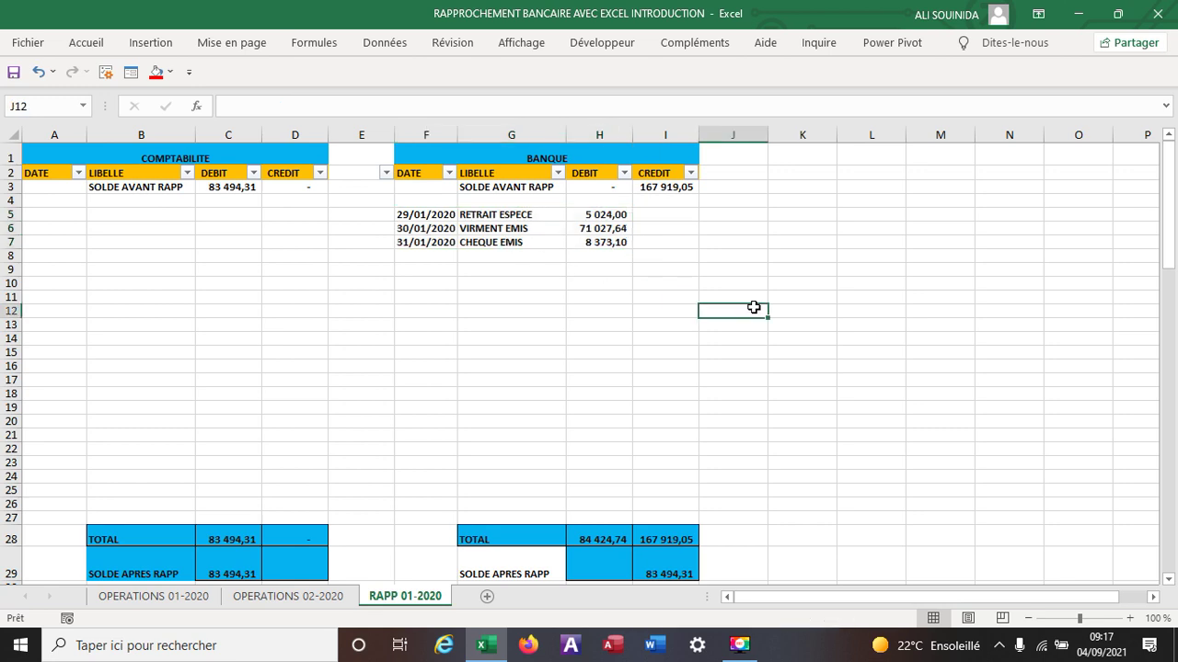
- On the OPERATIONS 02-2020 sheet, clear the COMPTABILITE SOLDE INITIAL debit amount in C3
left_click(286, 597)
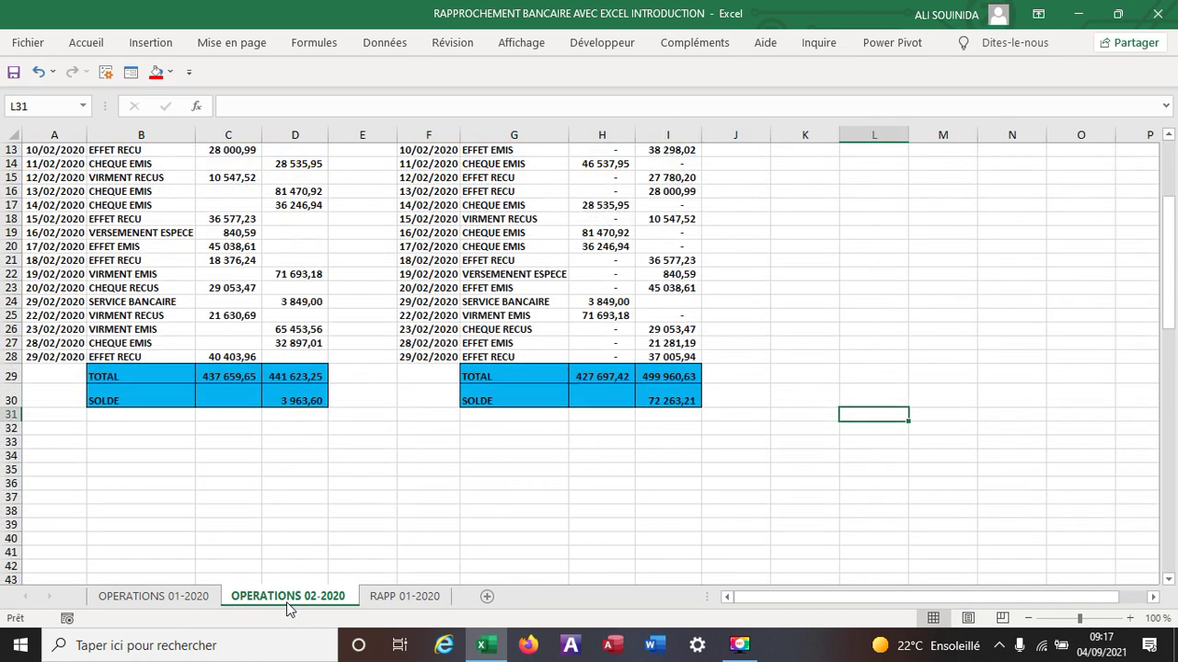
left_click(600, 511)
scroll(430, 463, "up", 3)
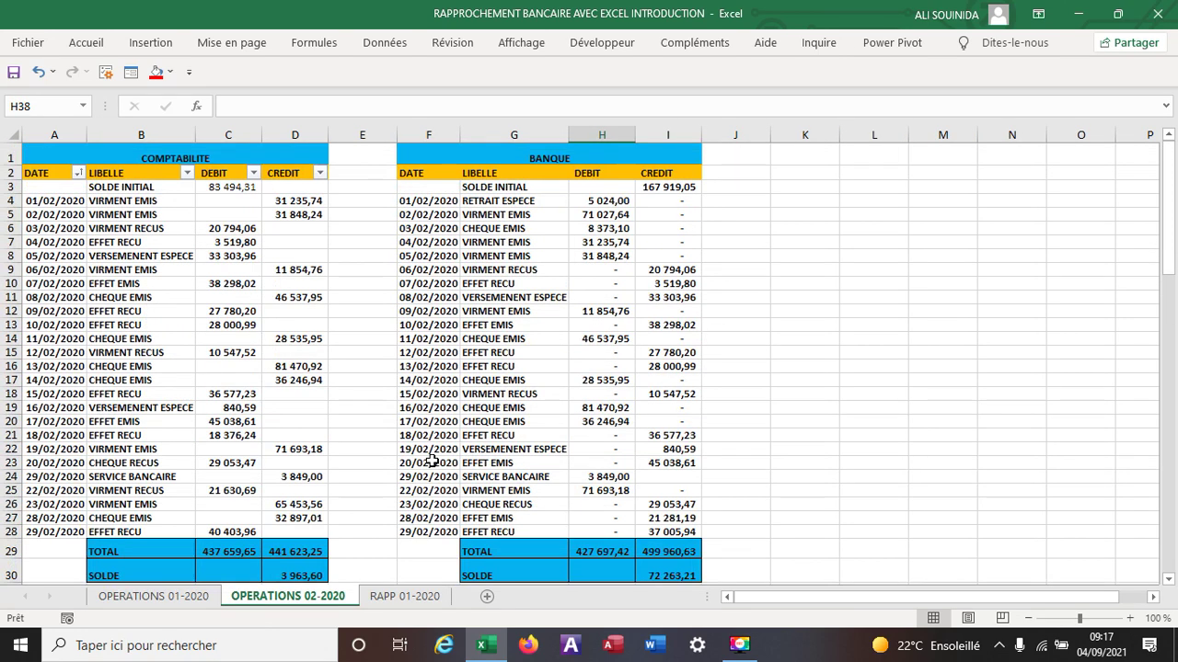
left_click(241, 189)
right_click(242, 189)
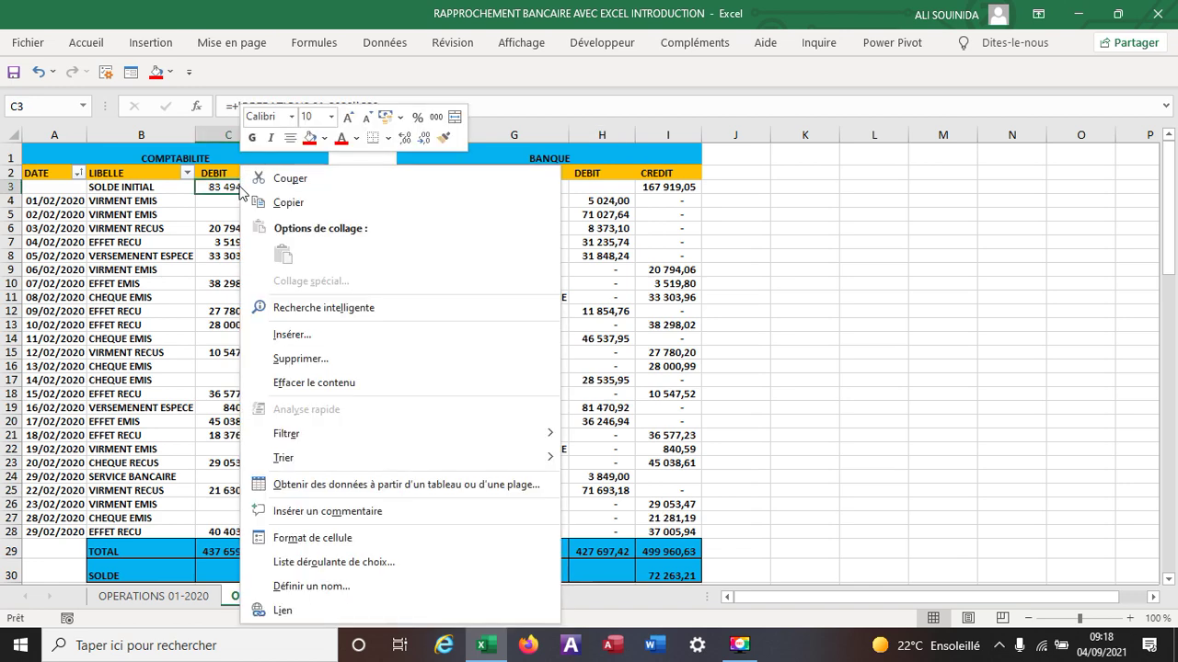
left_click(304, 383)
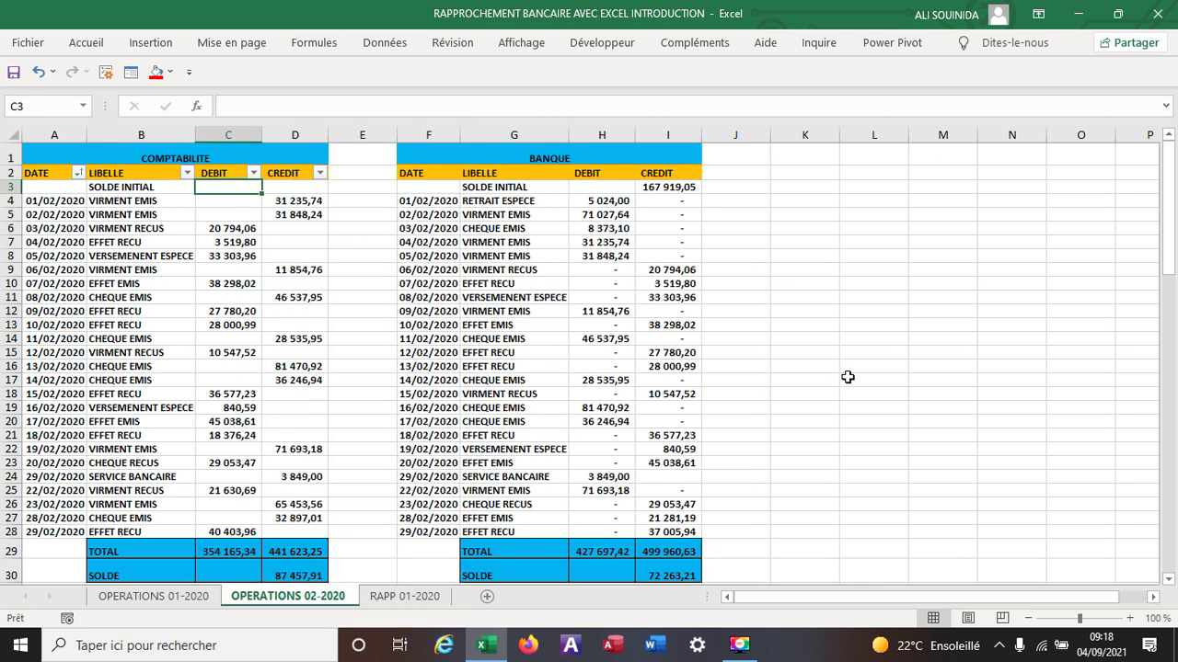
left_click(848, 377)
left_click(612, 355)
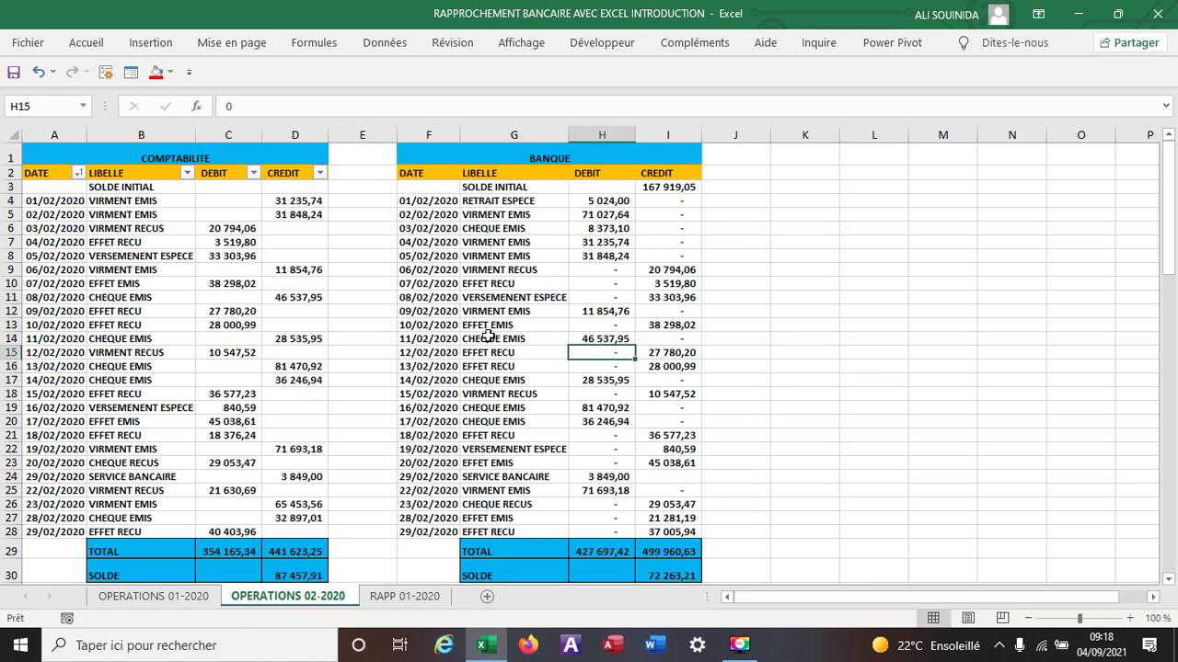
left_click(788, 338)
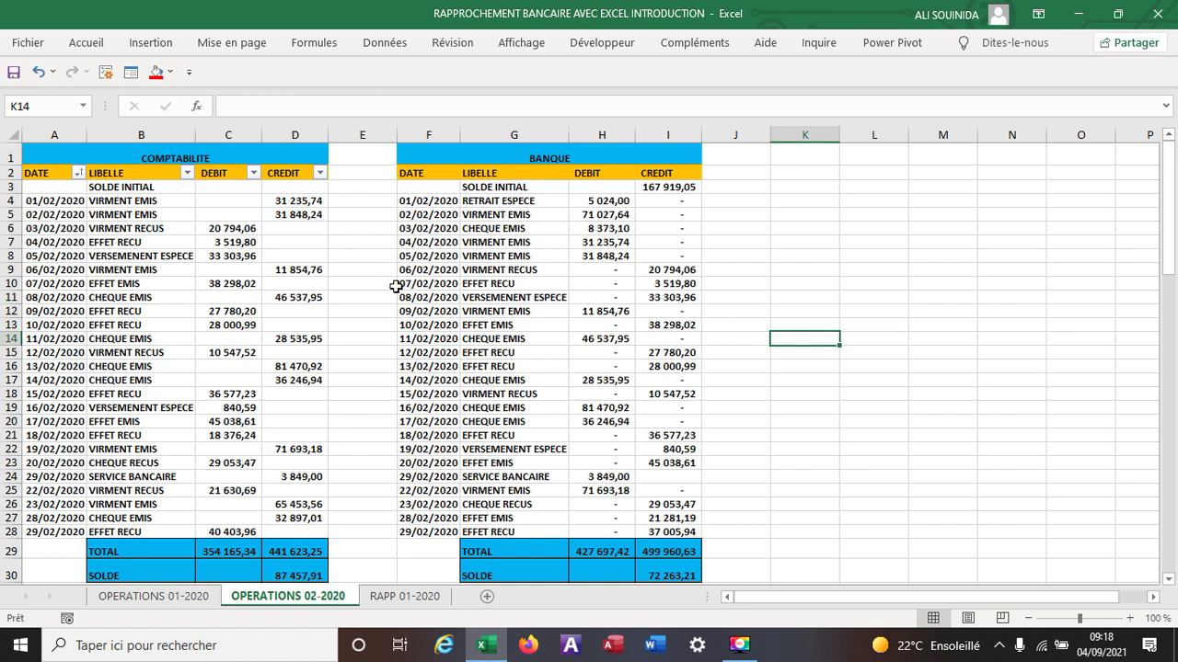
- Highlight the matching VIRMENT RECUS amounts in yellow, COMPTABILITE debit C6 and BANQUE credit I9
left_click(229, 230)
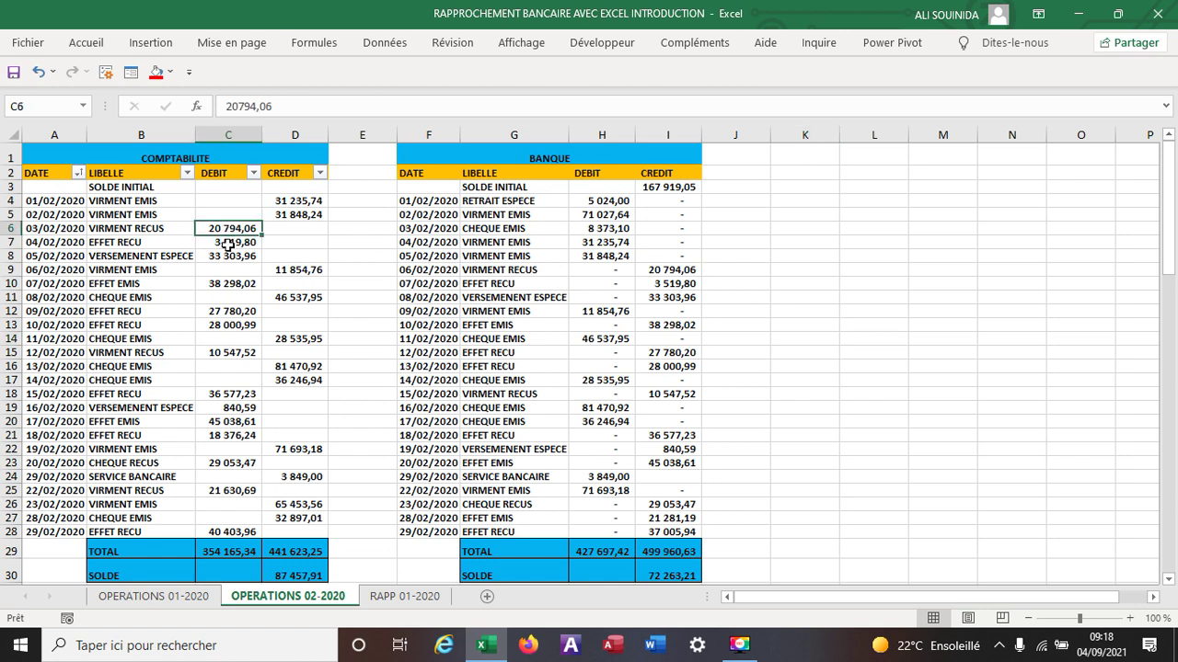
left_click(170, 72)
left_click(196, 230)
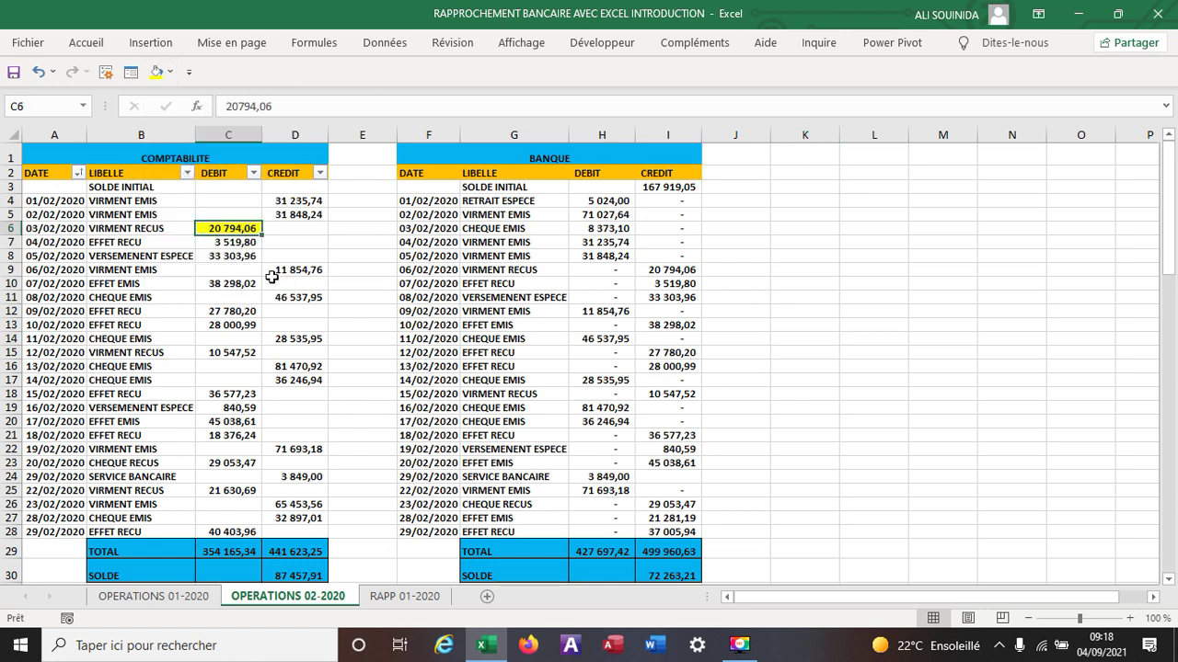
left_click(658, 272)
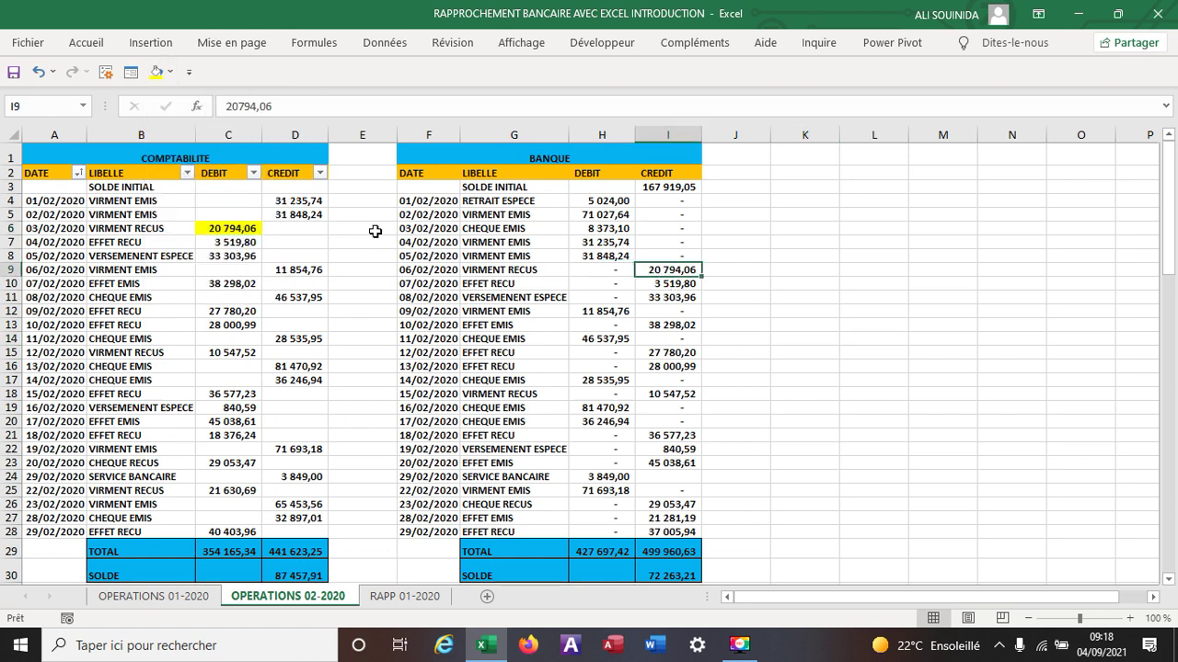
left_click(157, 72)
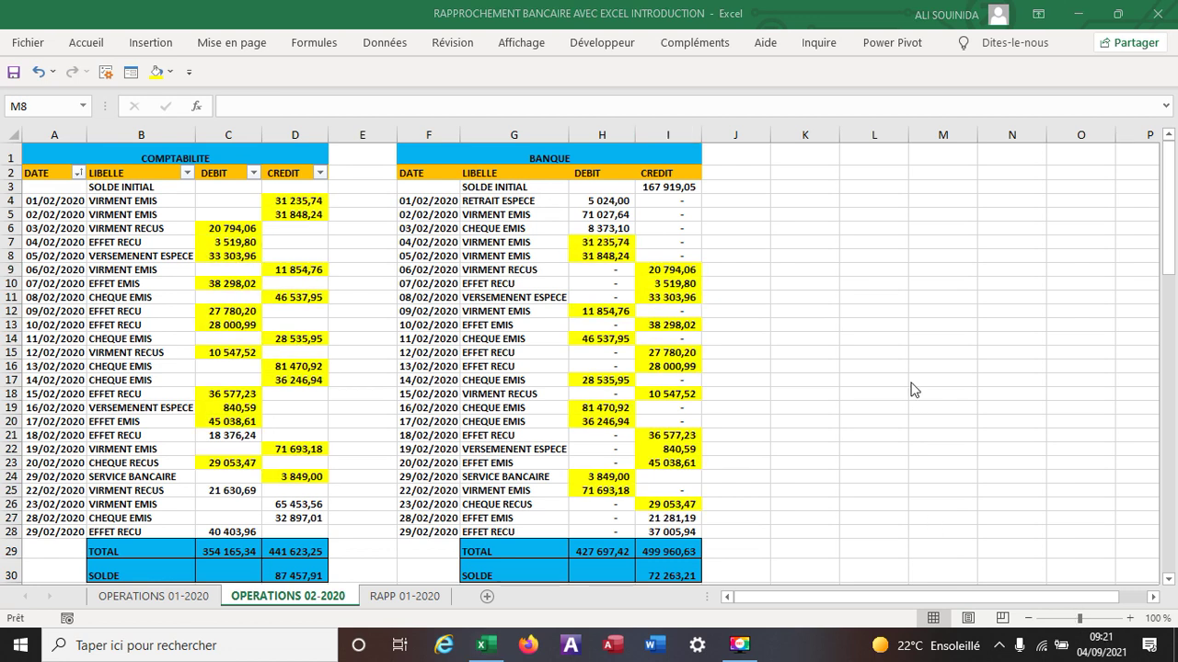
- Compare the sum of the yellow COMPTABILITE debits in C6:C20 and C23 with the yellow BANQUE credits in I9:I26
left_click_drag(231, 231, 236, 416)
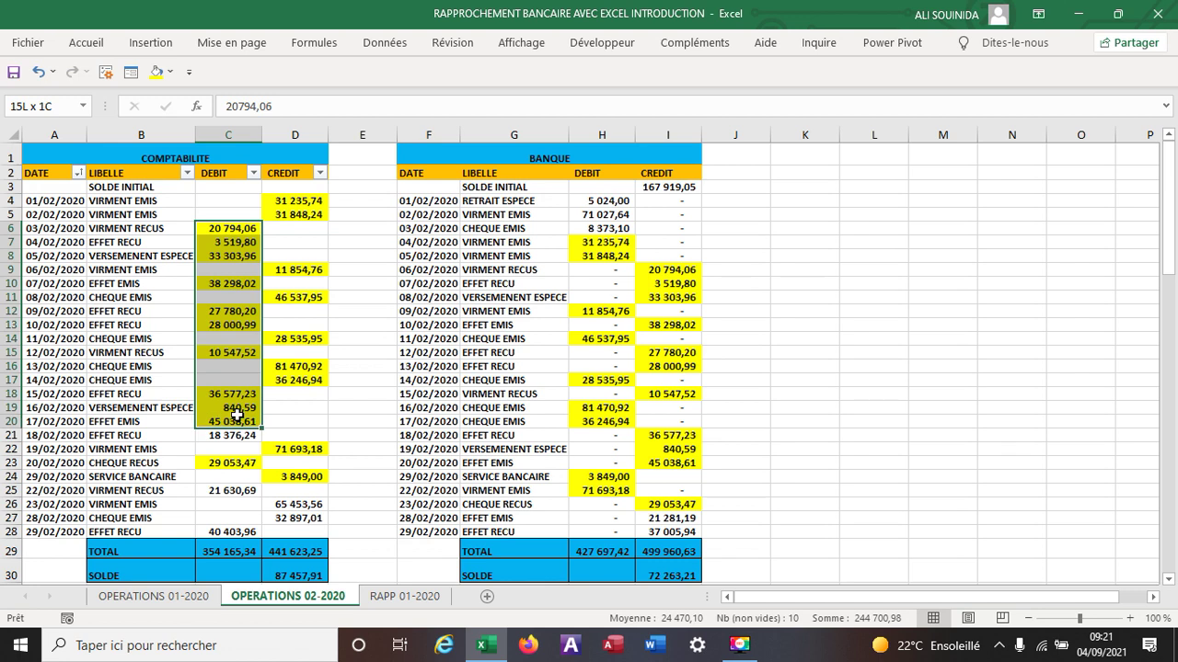
left_click(232, 462, "ctrl")
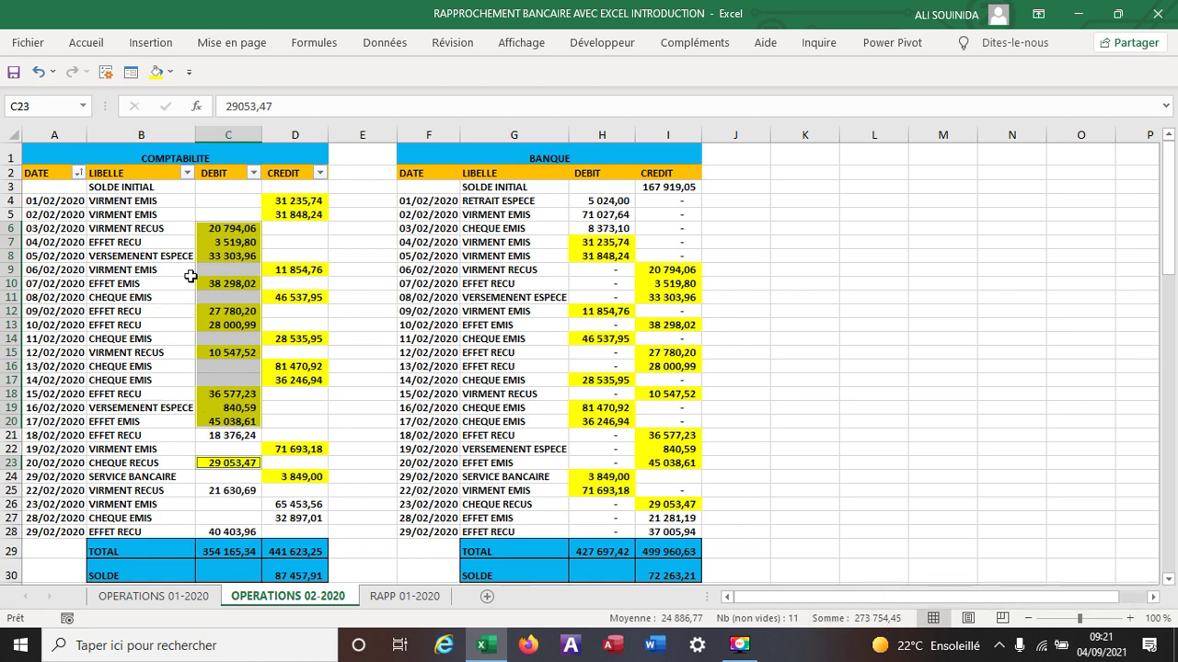
left_click(831, 326)
left_click(681, 261)
left_click_drag(681, 261, 681, 311)
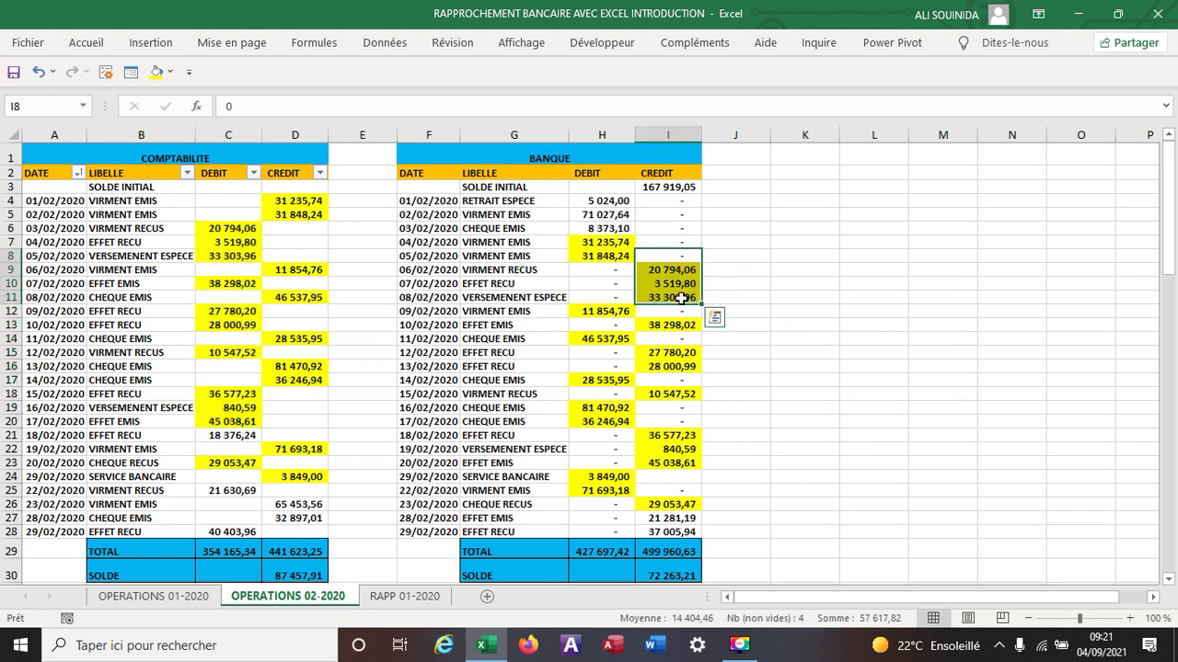
left_click_drag(676, 269, 676, 503)
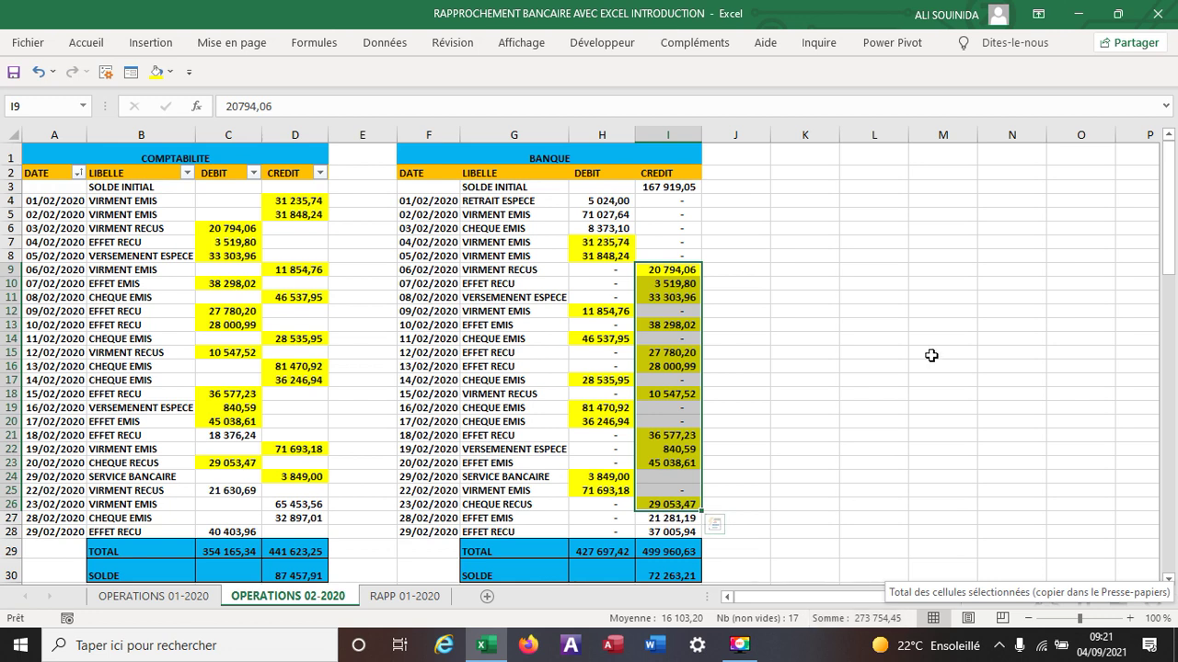
left_click(942, 324)
- Compare the sum of the yellow COMPTABILITE credits in D4:D24 with the yellow BANQUE debits in H7:H25
left_click(302, 201)
left_click_drag(301, 201, 302, 473)
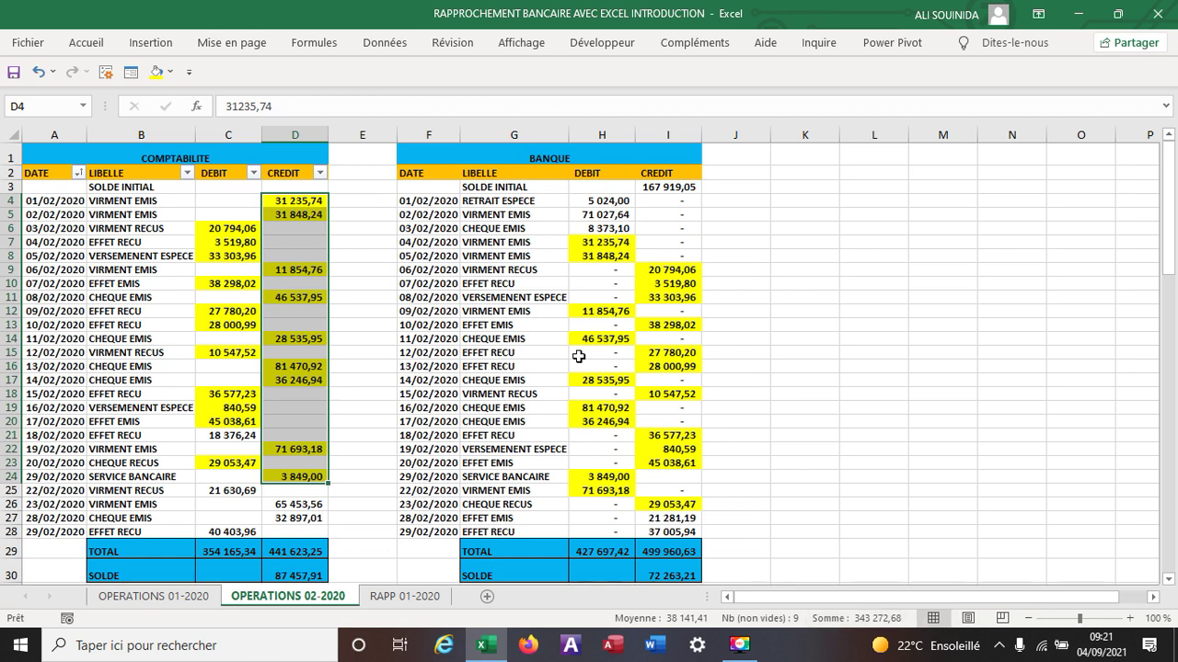
left_click_drag(598, 244, 612, 501)
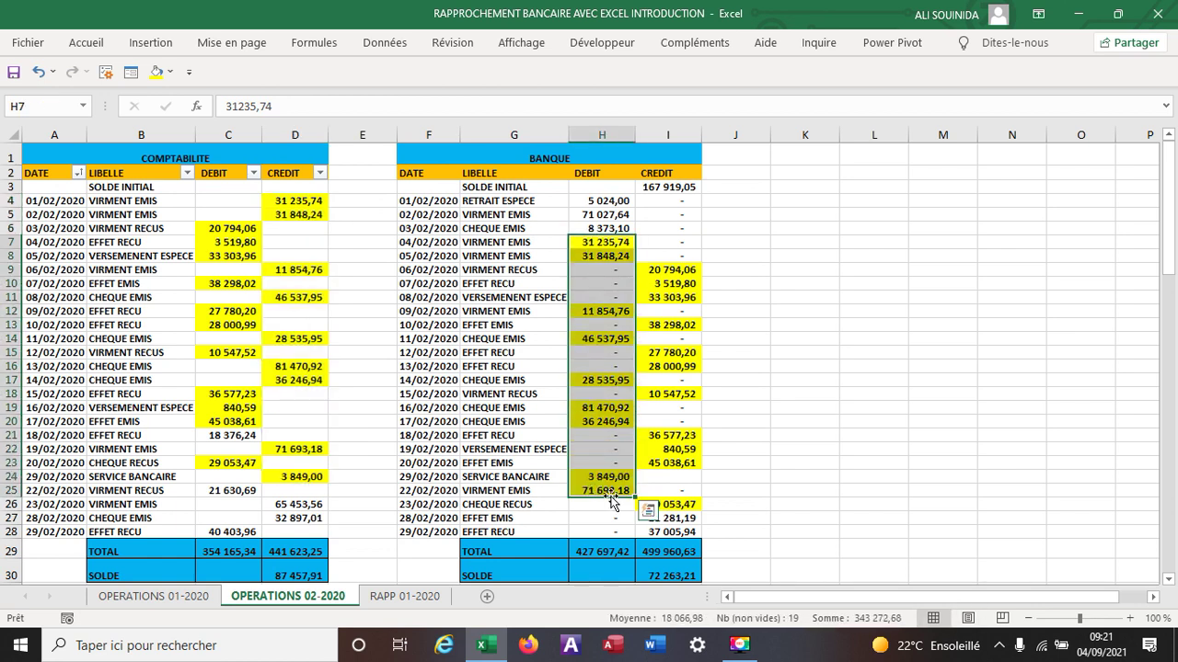
left_click(955, 339)
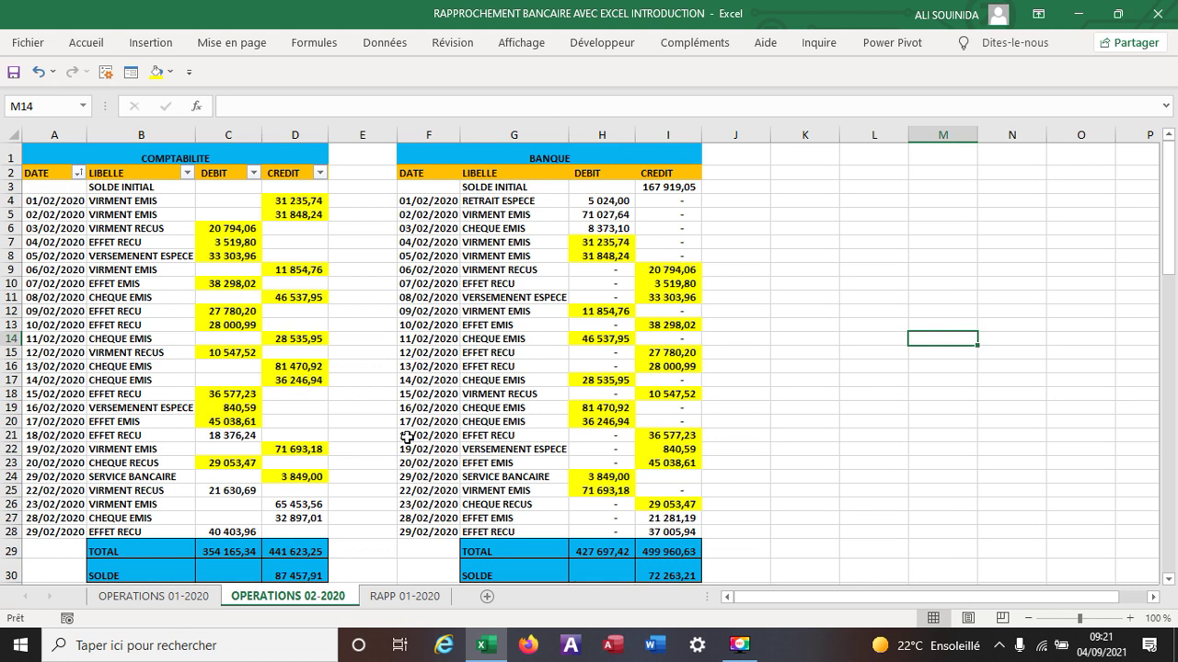
- Create a copy of the RAPP 01-2020 sheet and place it last in the workbook
left_click(397, 598)
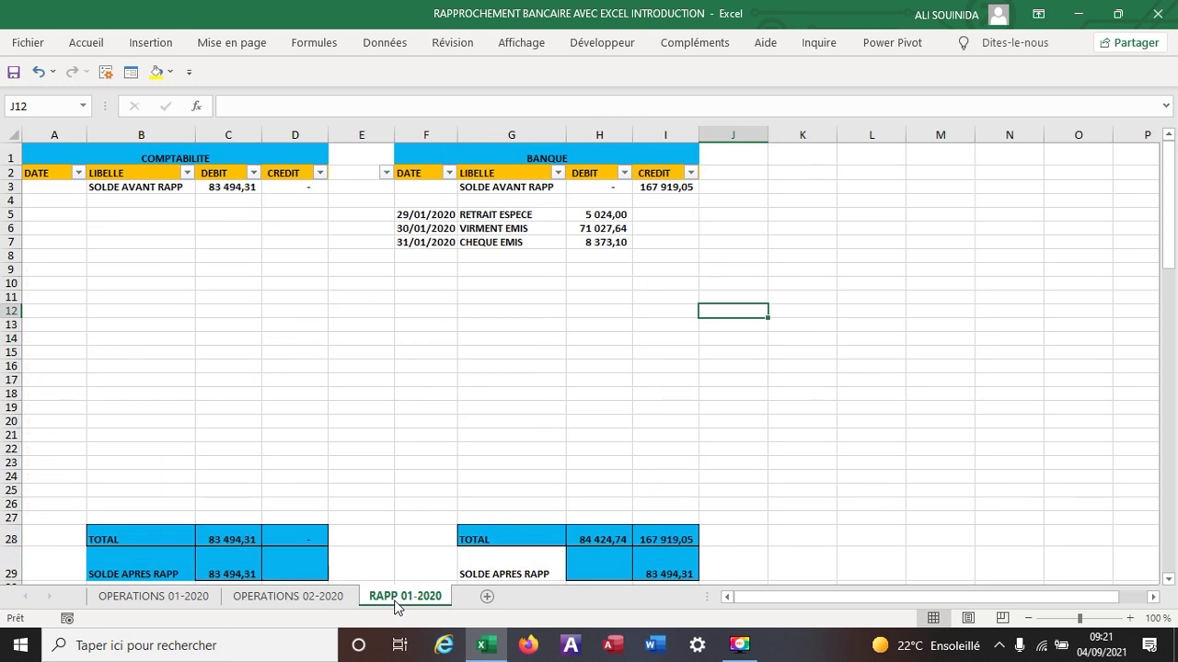
right_click(398, 598)
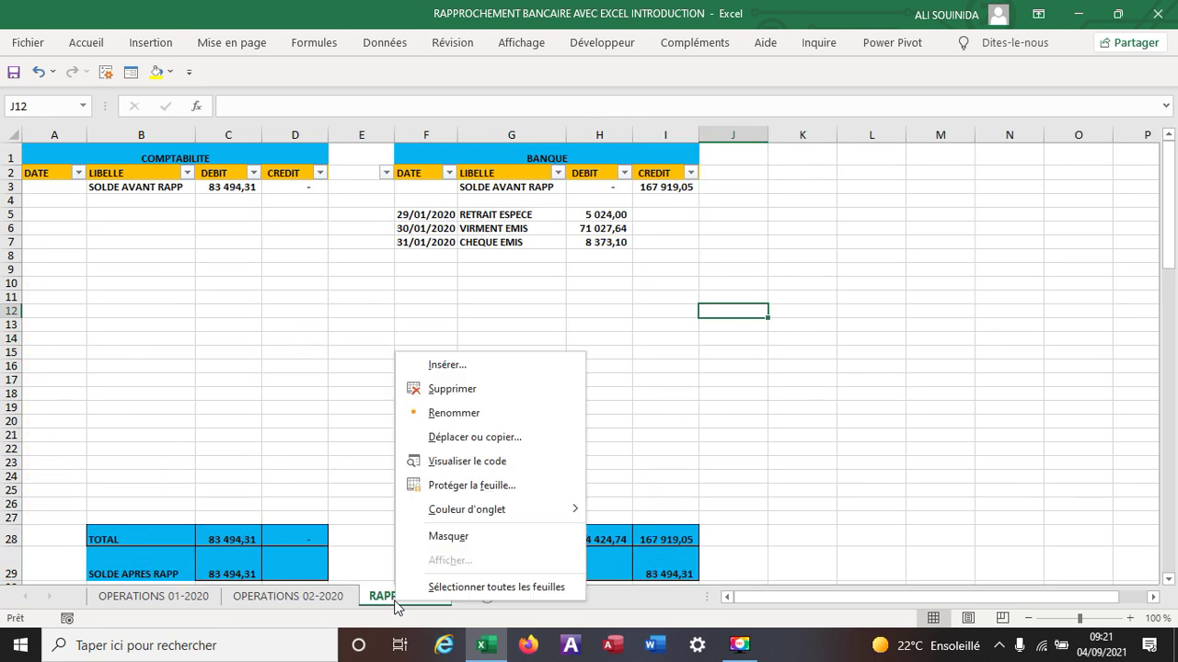
left_click(481, 438)
left_click(408, 463)
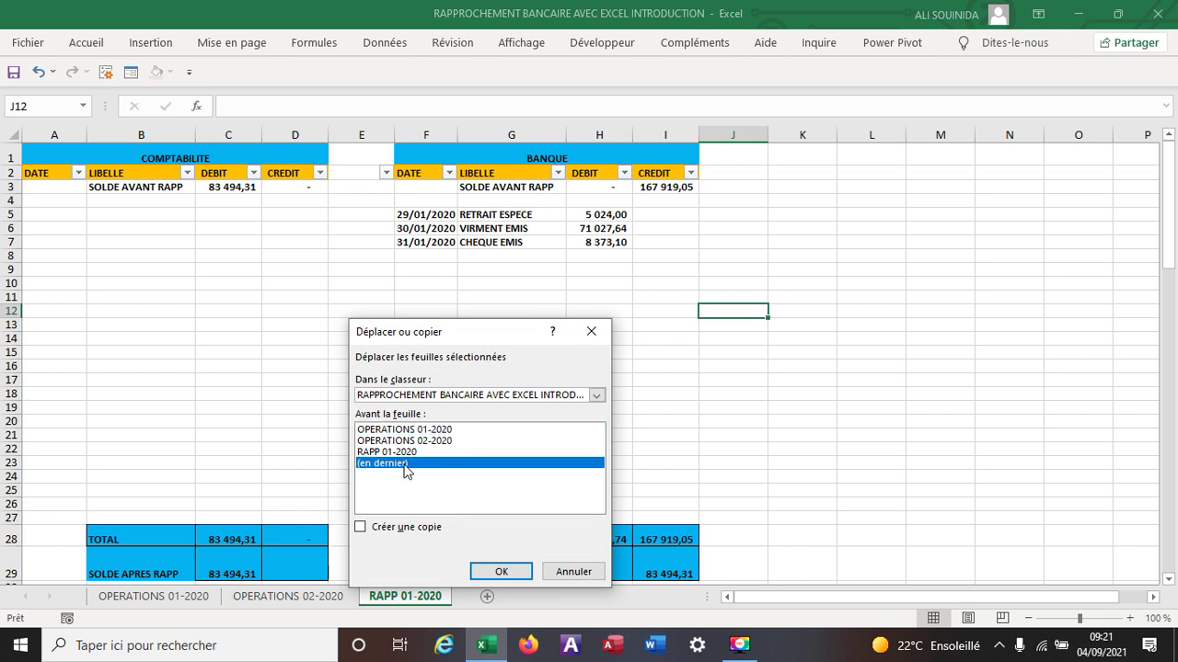
left_click(366, 530)
left_click(497, 572)
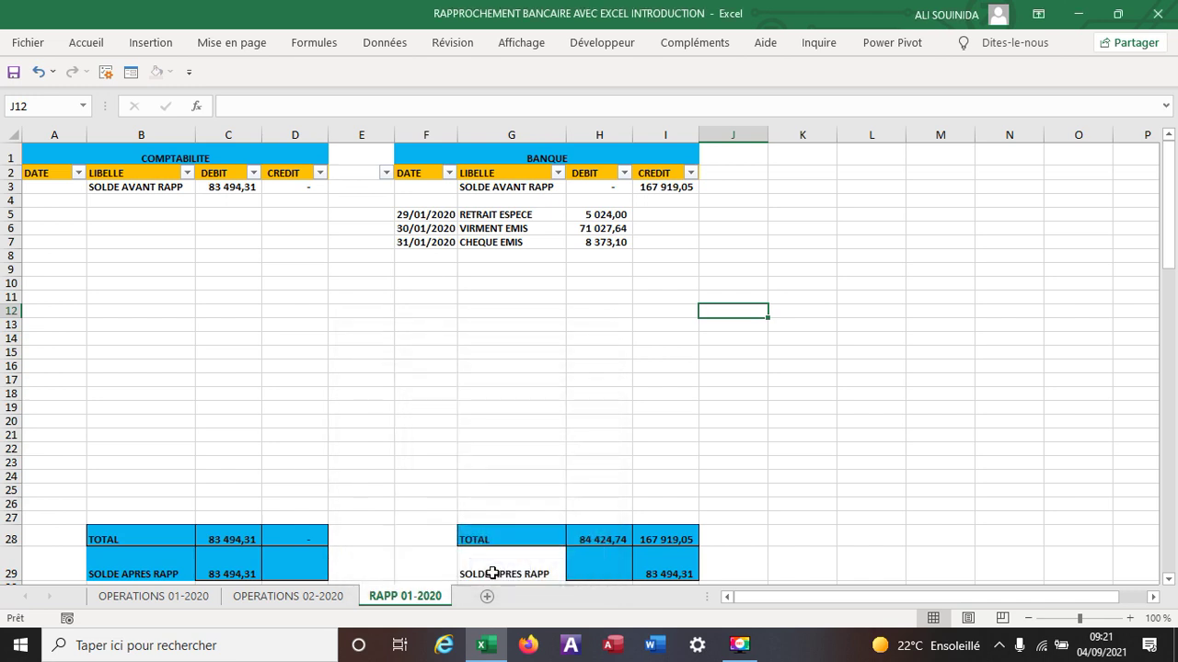
- Rename the copied reconciliation sheet as RAPP 02-2020
double_click(512, 598)
left_click(503, 596)
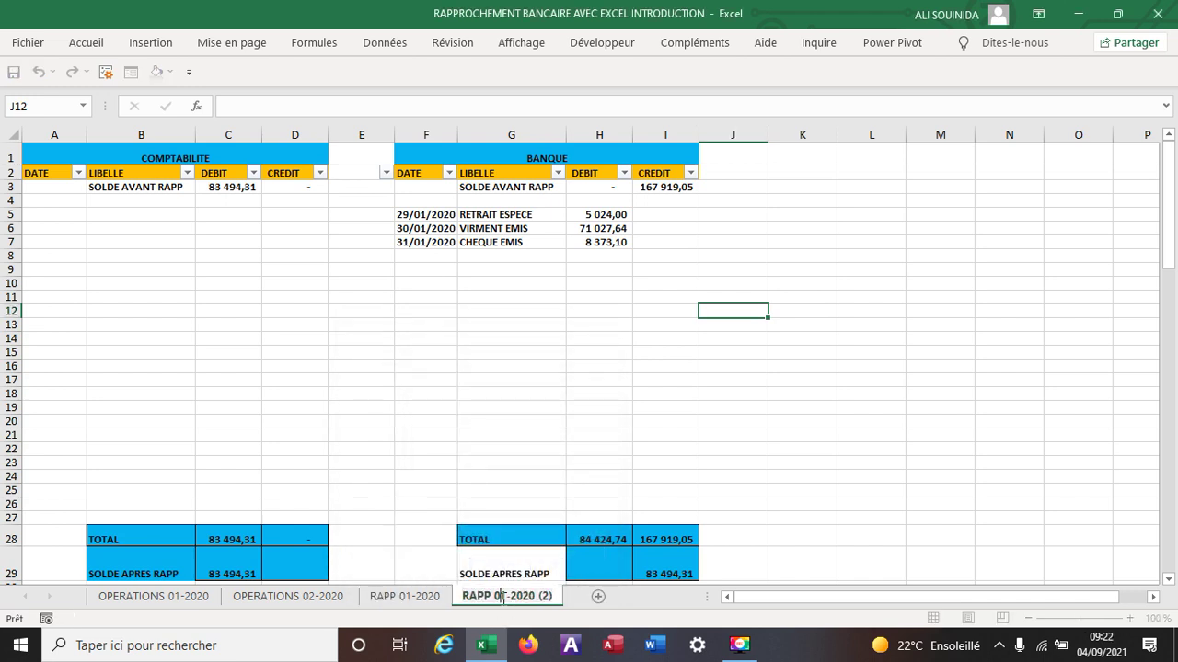
key("BackSpace")
type("2")
double_click(545, 604)
left_click(553, 600)
key("BackSpace")
key("BackSpace")
key("BackSpace")
key("BackSpace")
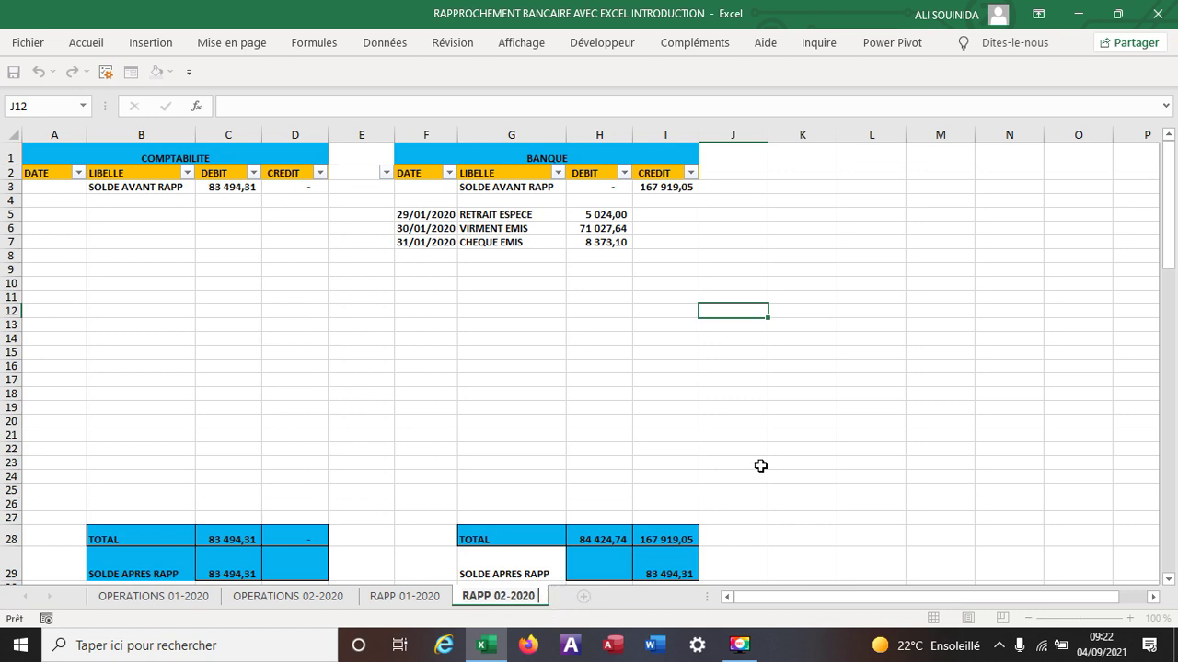
left_click(832, 382)
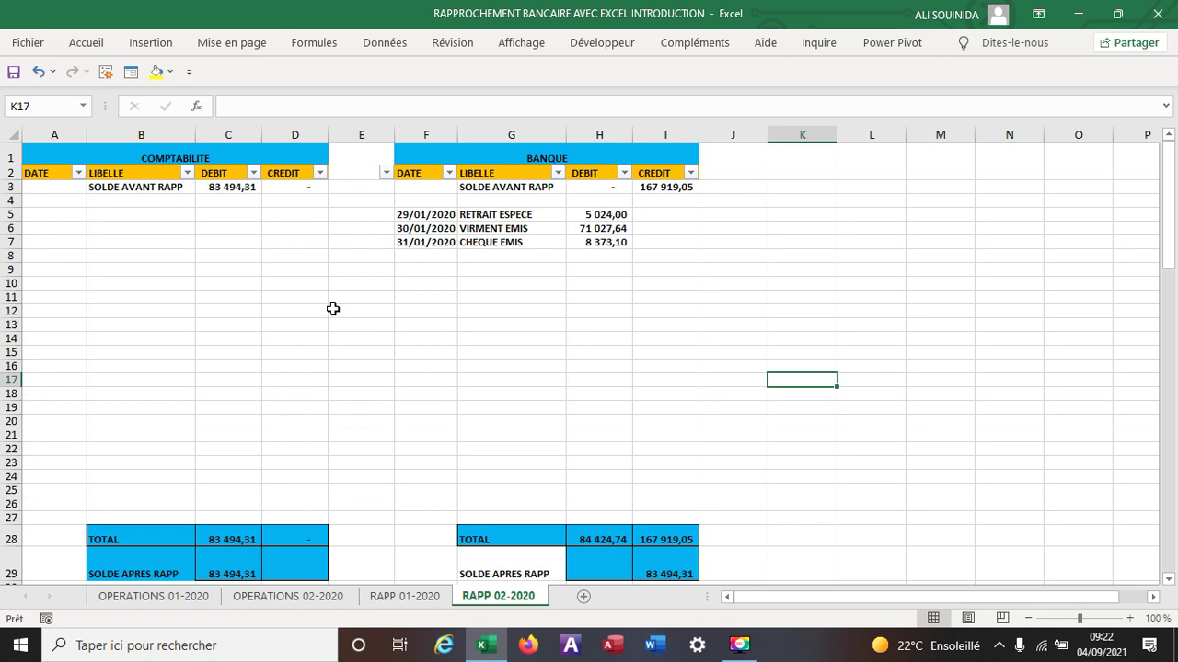
- Link the COMPTABILITE SOLDE AVANT RAPP debit C3 to C30 of OPERATIONS 02-2020 and extend the formula to credit D3
left_click(229, 187)
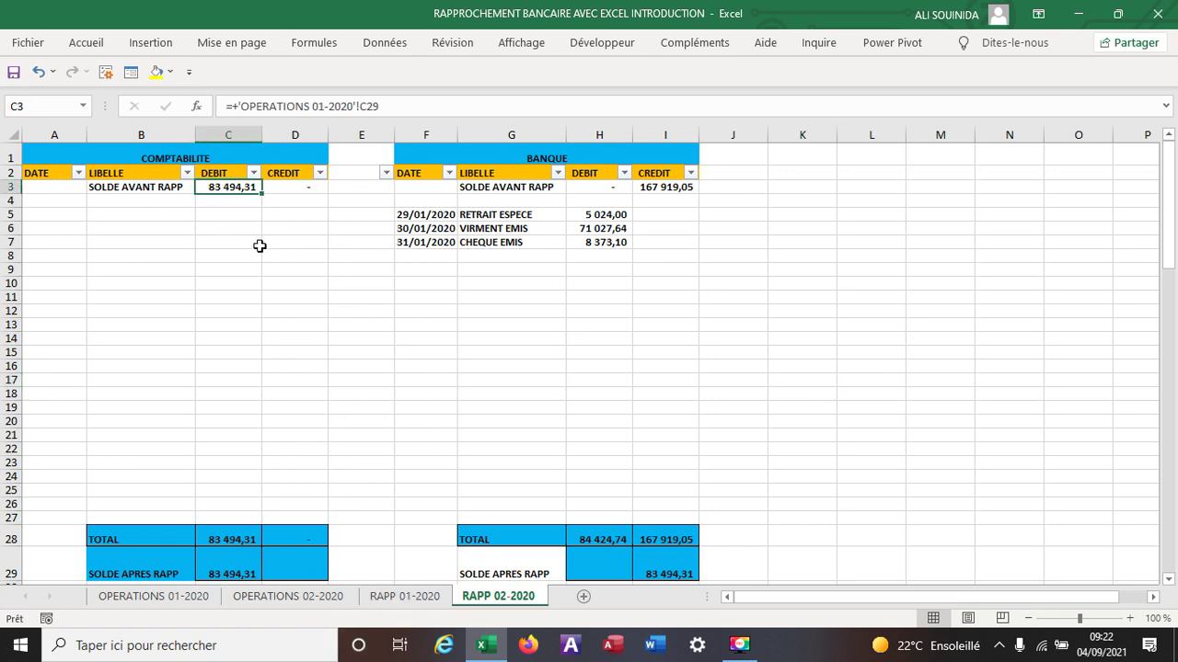
type("+")
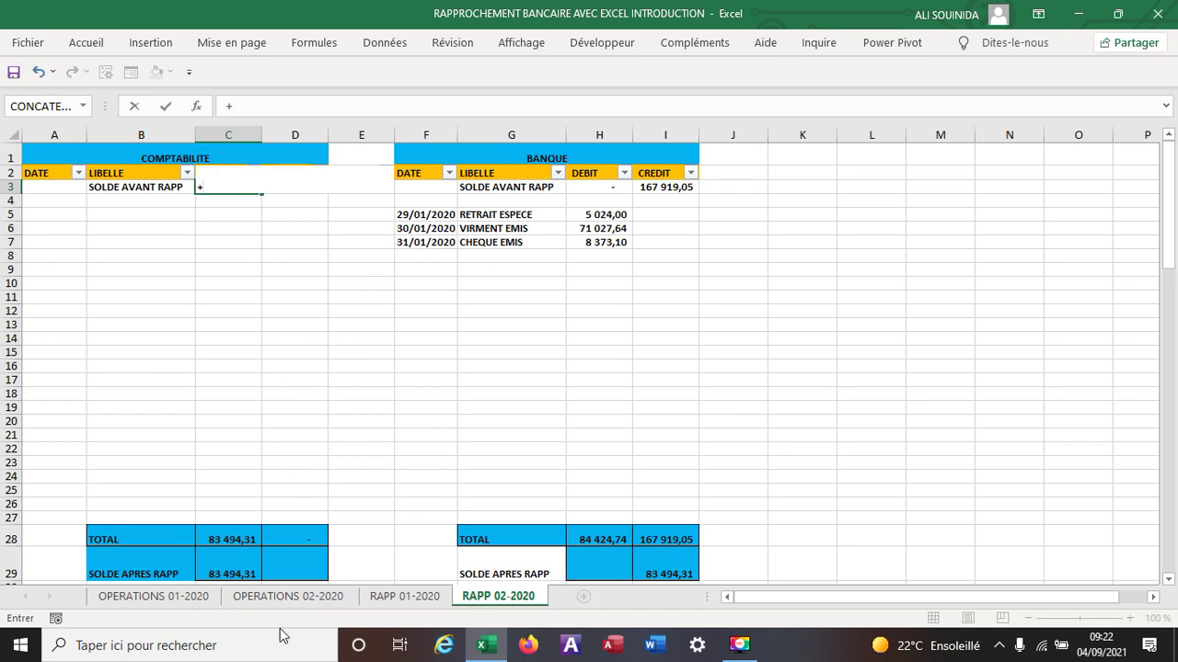
left_click(287, 600)
scroll(294, 542, "down", 1)
left_click(239, 525)
key("Return")
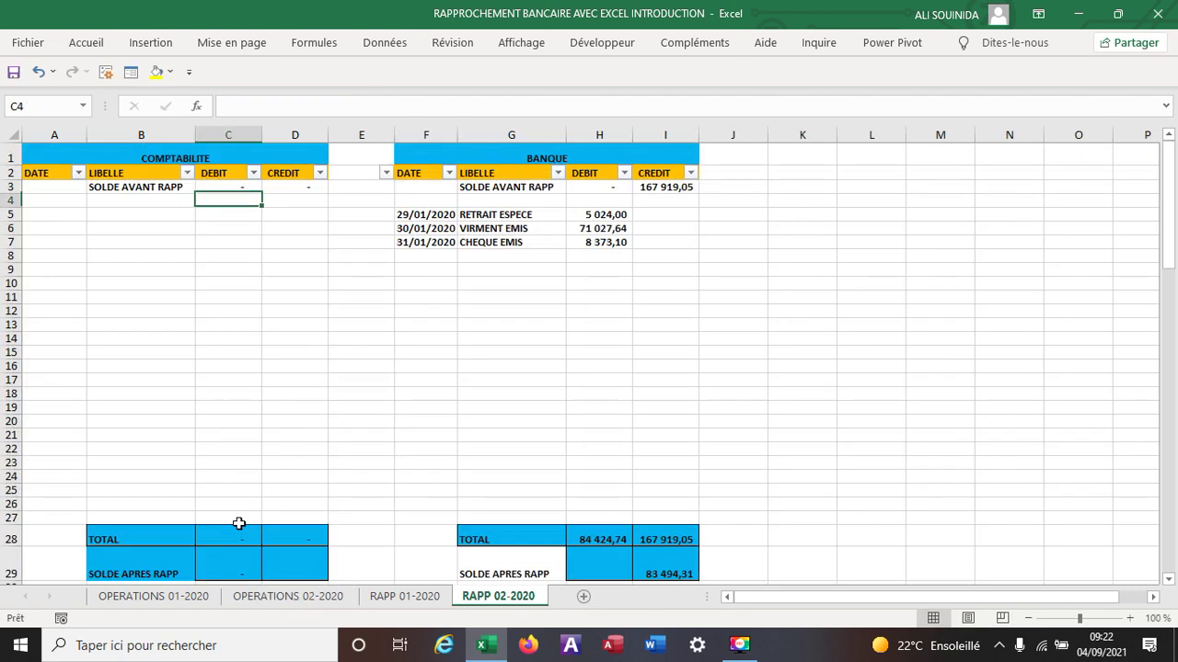
left_click(224, 187)
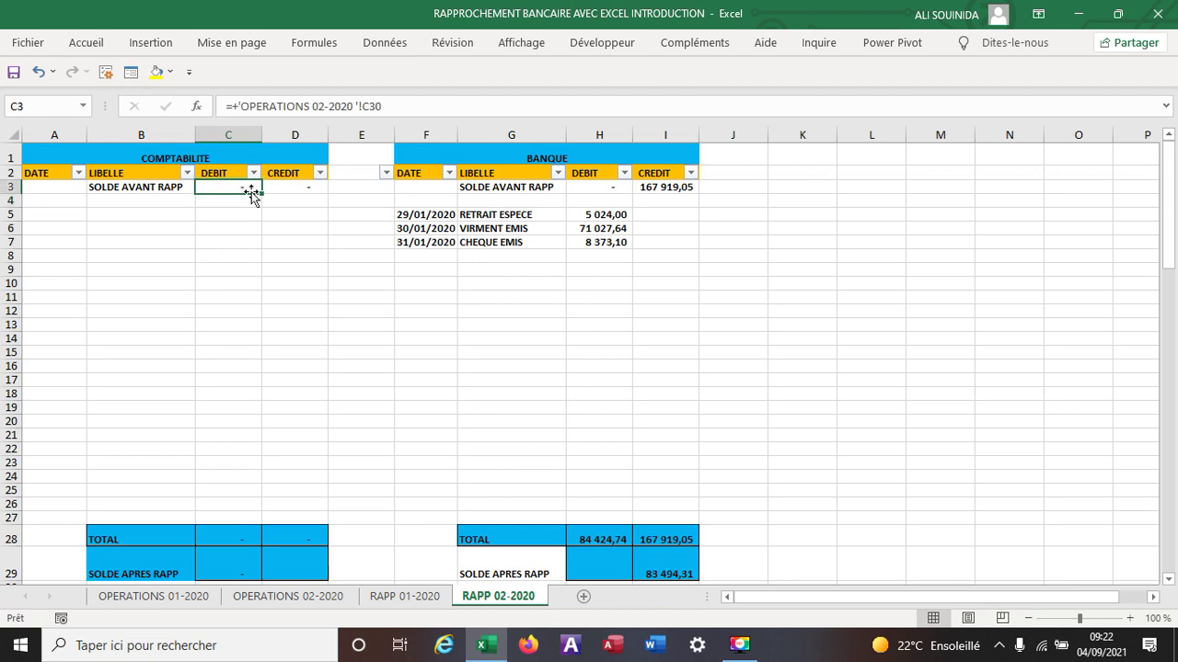
left_click_drag(262, 196, 304, 197)
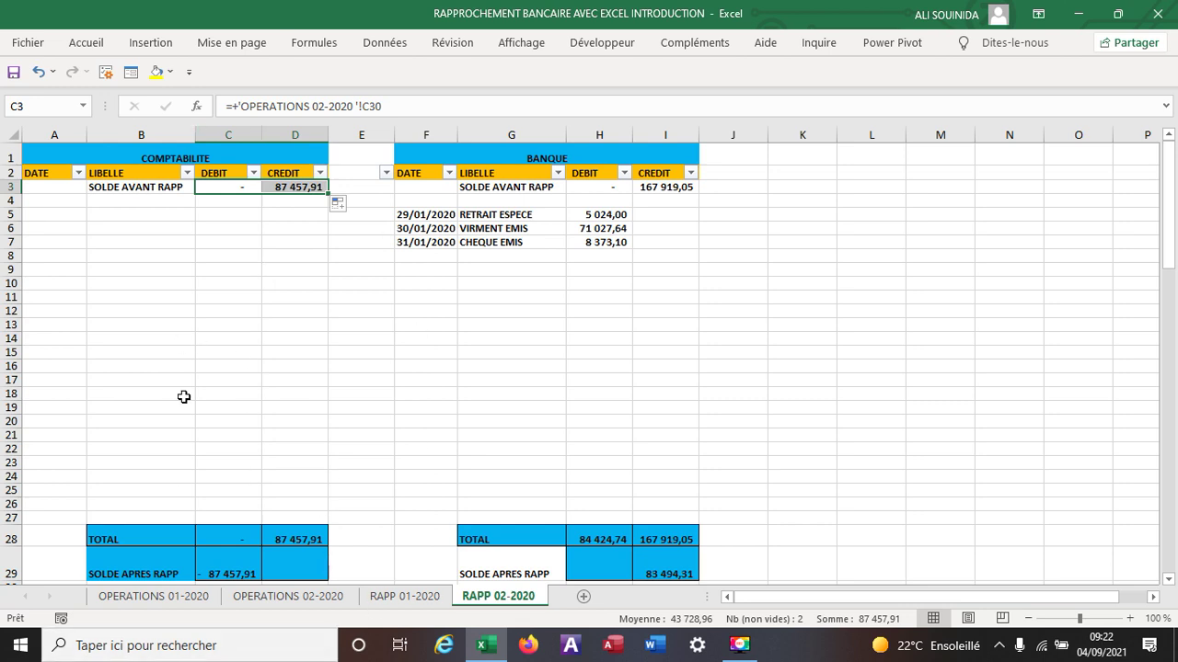
- Link the BANQUE SOLDE AVANT RAPP debit H3 to H30 of OPERATIONS 02-2020 and extend the formula to credit I3
left_click(604, 187)
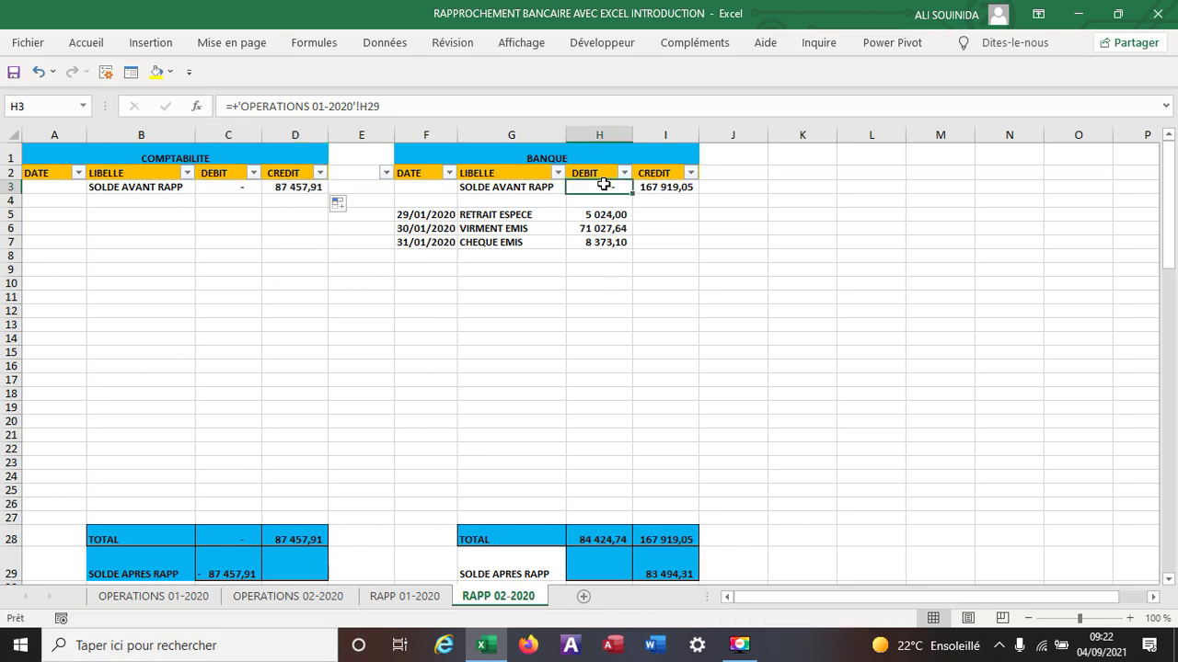
type("+")
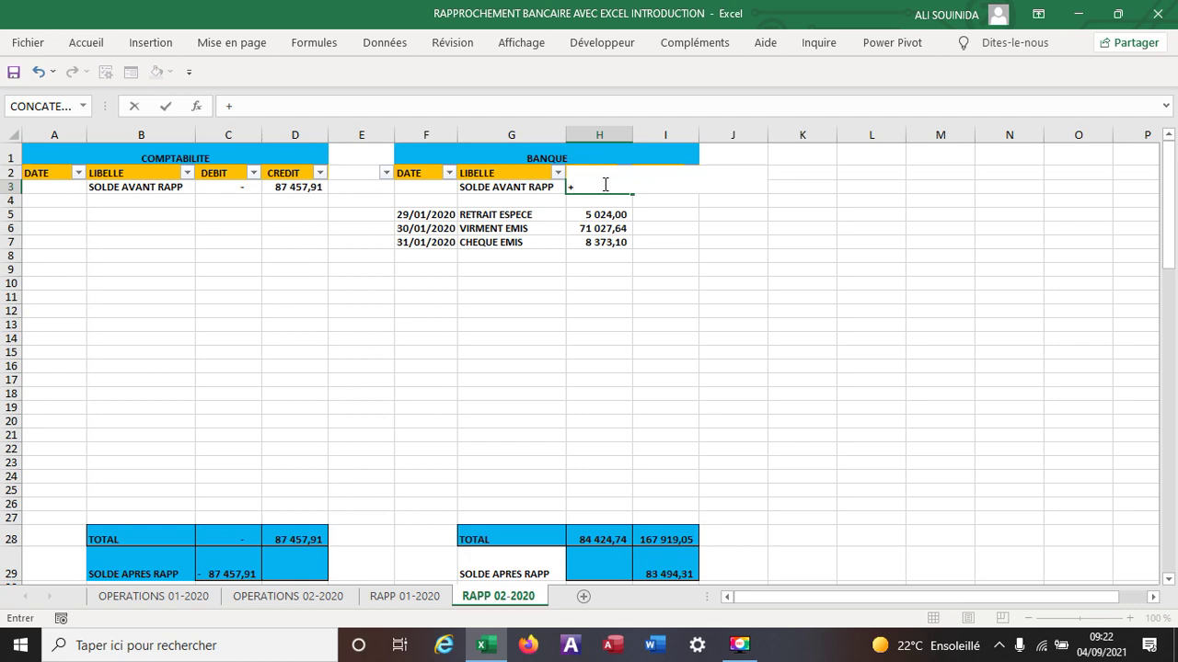
left_click(293, 597)
scroll(571, 469, "down", 2)
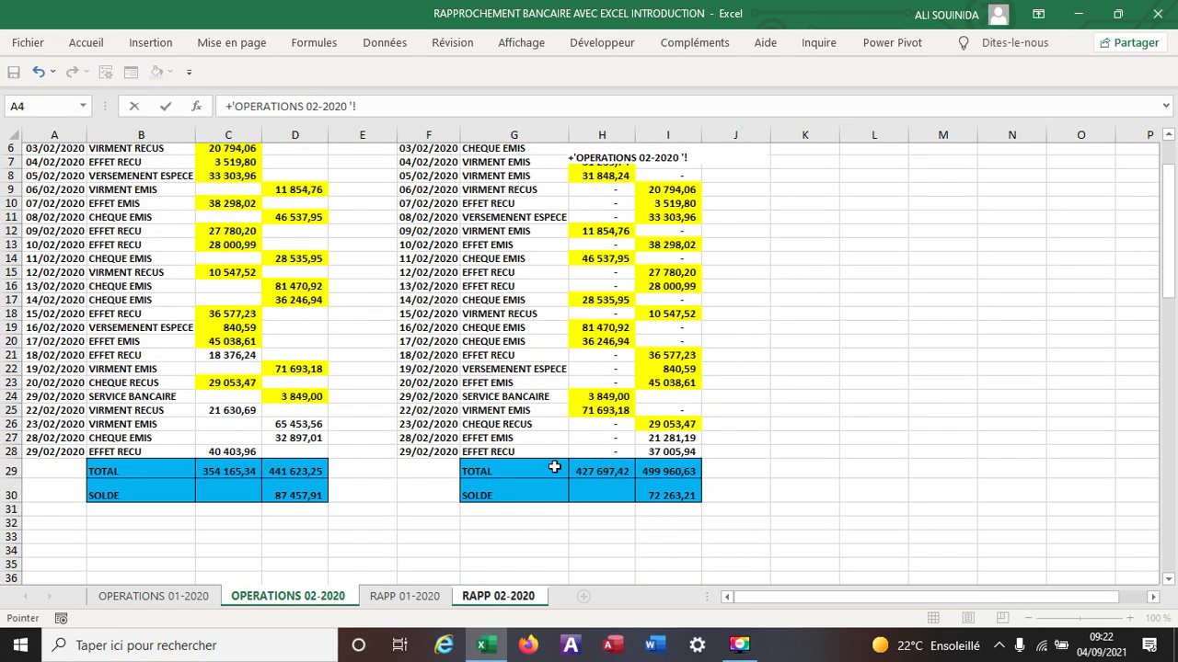
left_click(589, 486)
key("Return")
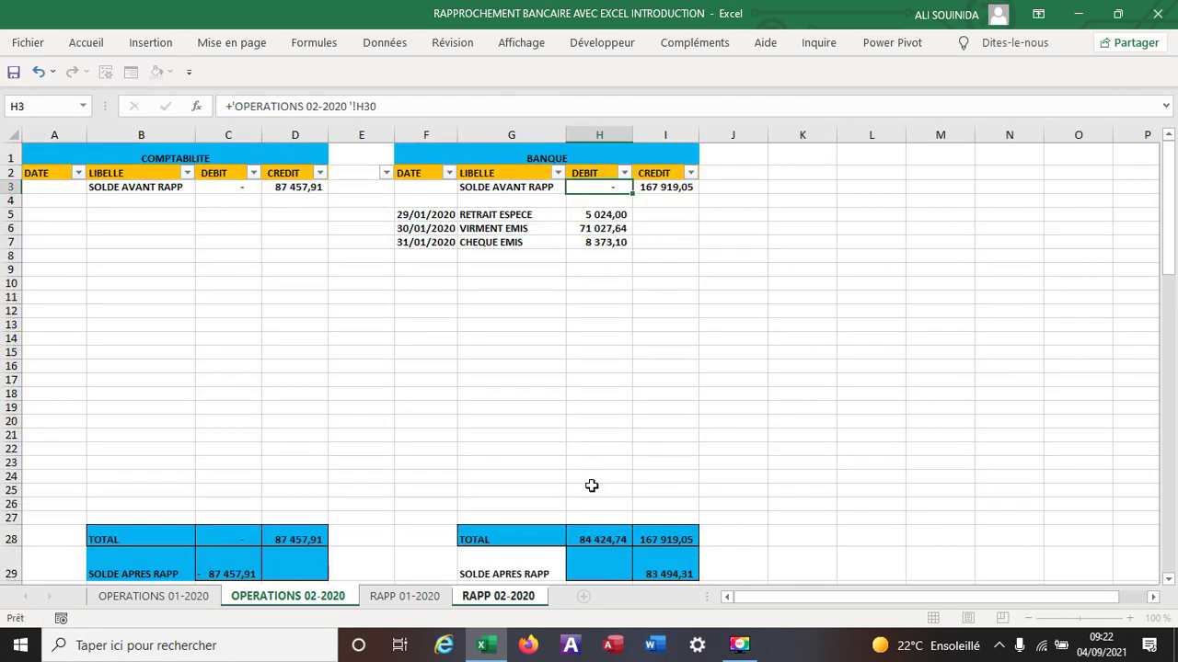
left_click(600, 187)
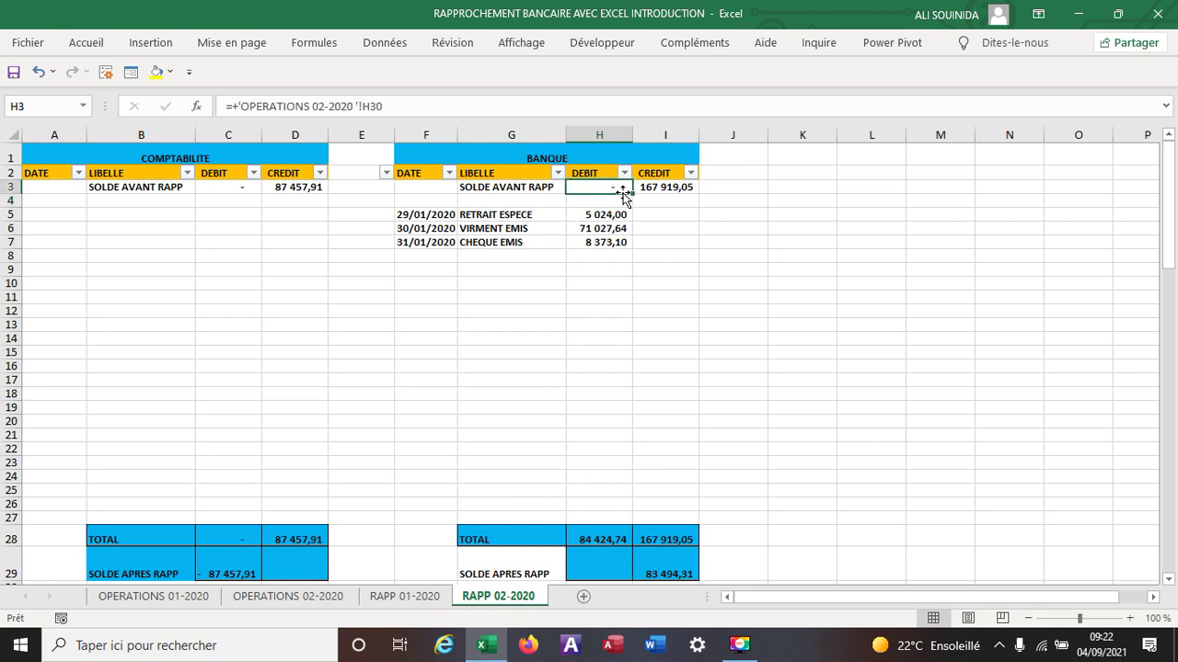
left_click_drag(633, 194, 670, 200)
left_click_drag(682, 200, 682, 198)
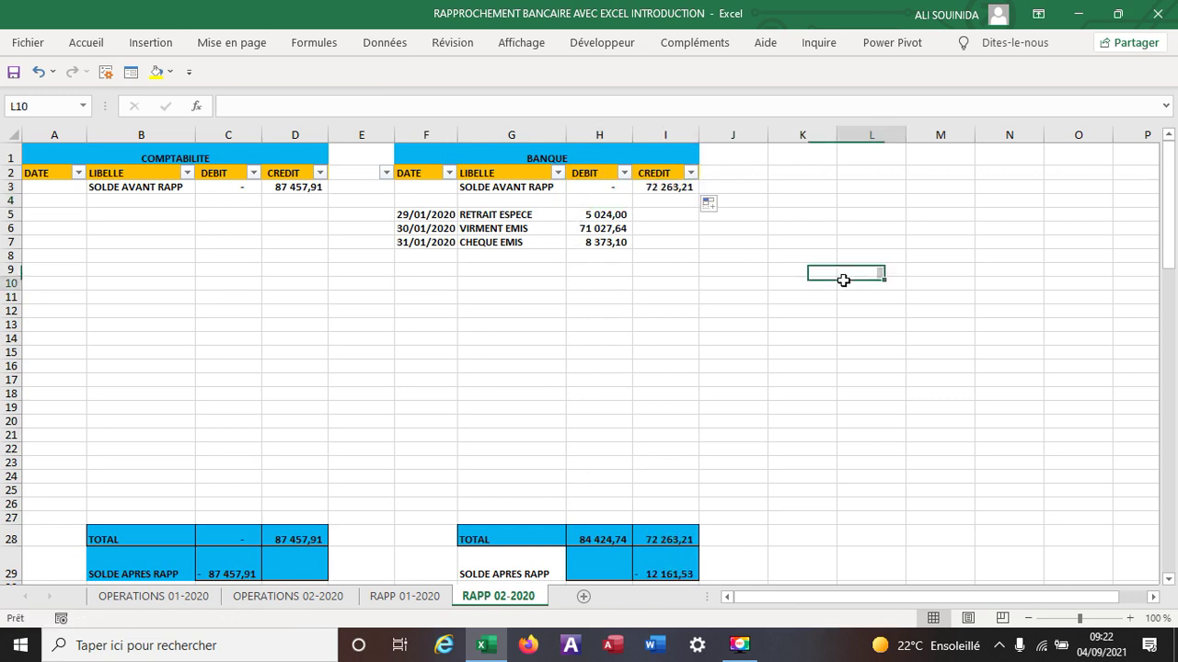
left_click_drag(610, 217, 612, 242)
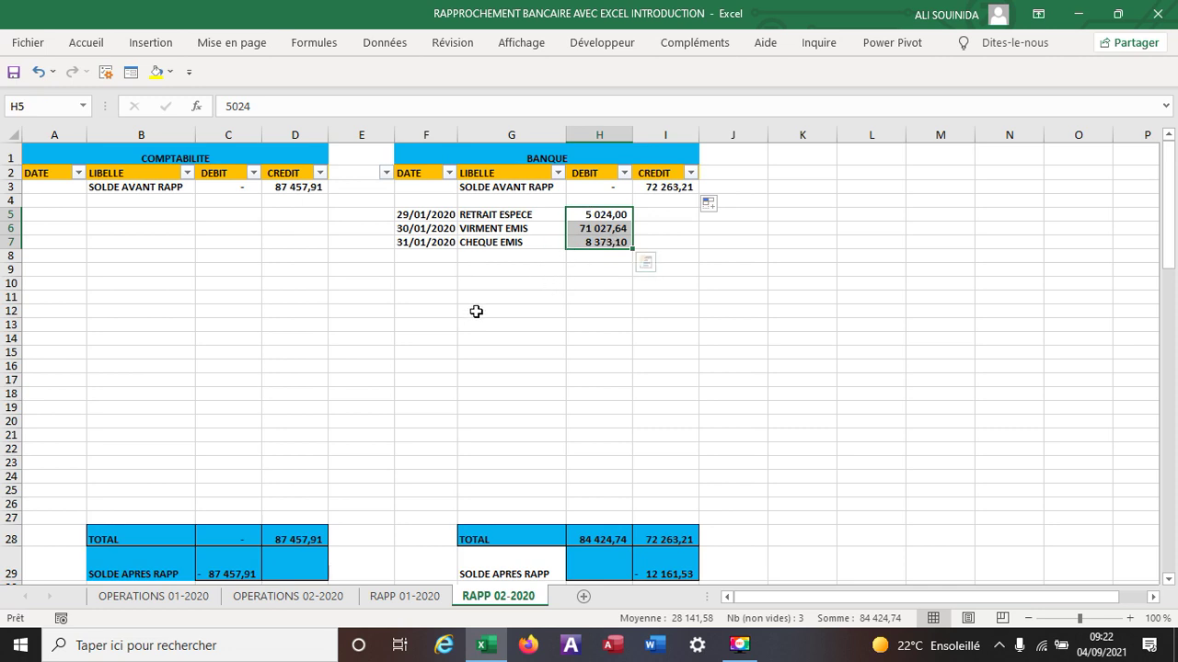
left_click(717, 359)
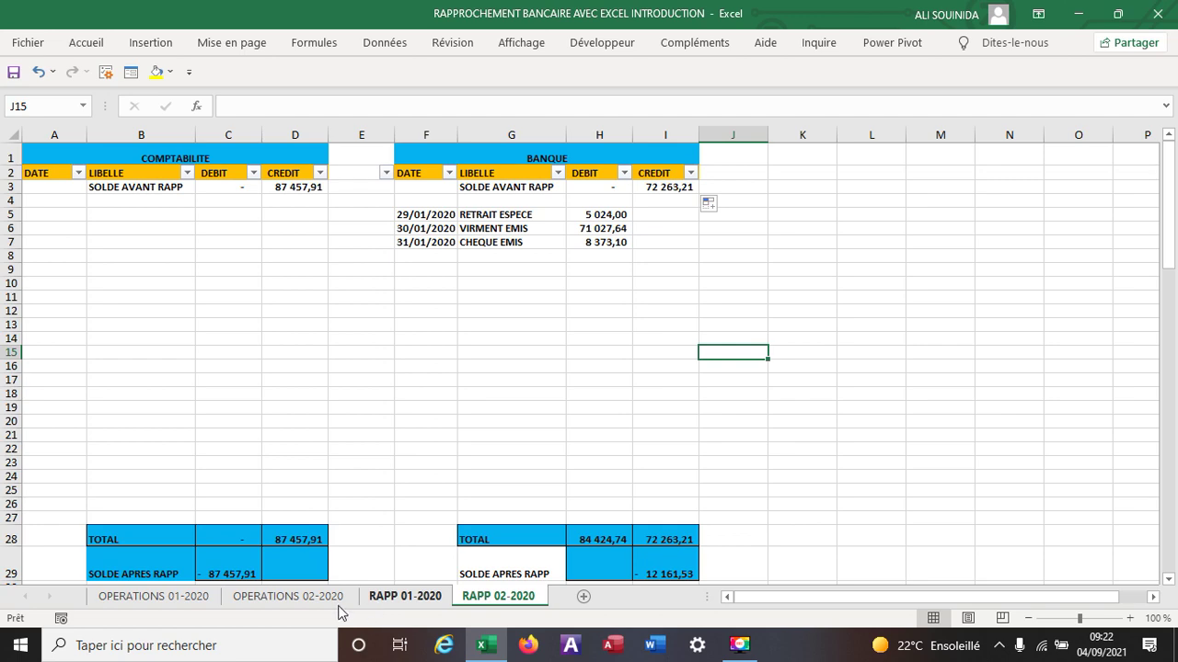
- Copy the unmatched COMPTABILITE entry 18/02/2020 EFFET RECU (A21:C21) from OPERATIONS 02-2020 into the BANQUE table of RAPP 02-2020 at F8
left_click(277, 602)
left_click(801, 450)
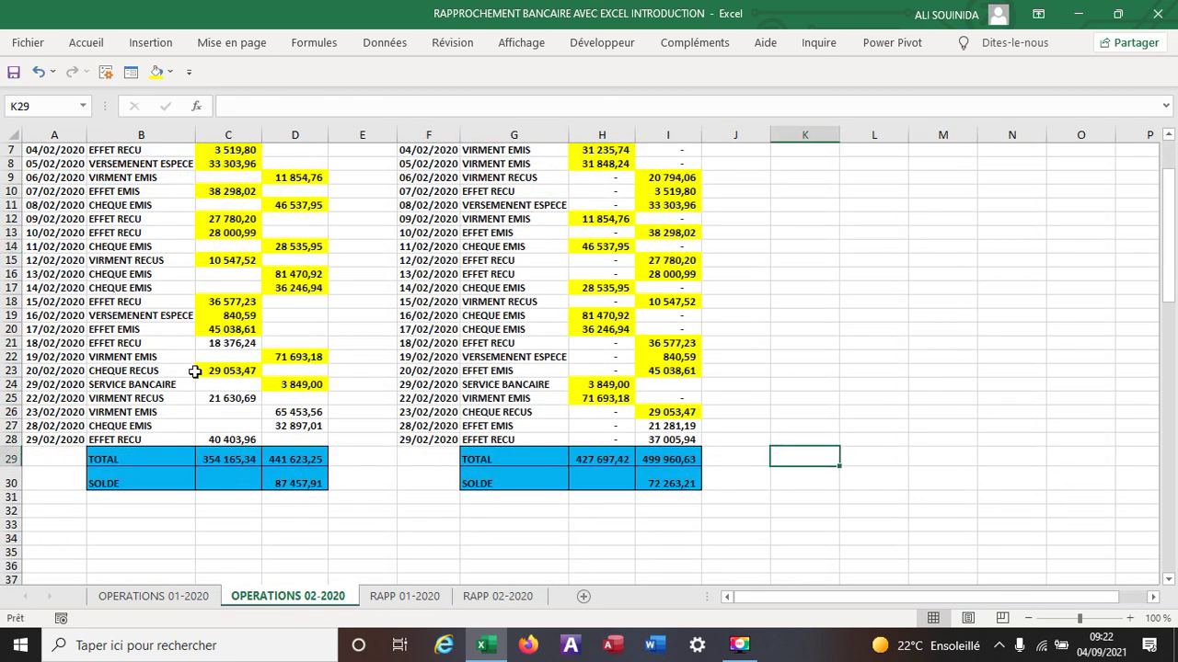
scroll(195, 371, "up", 2)
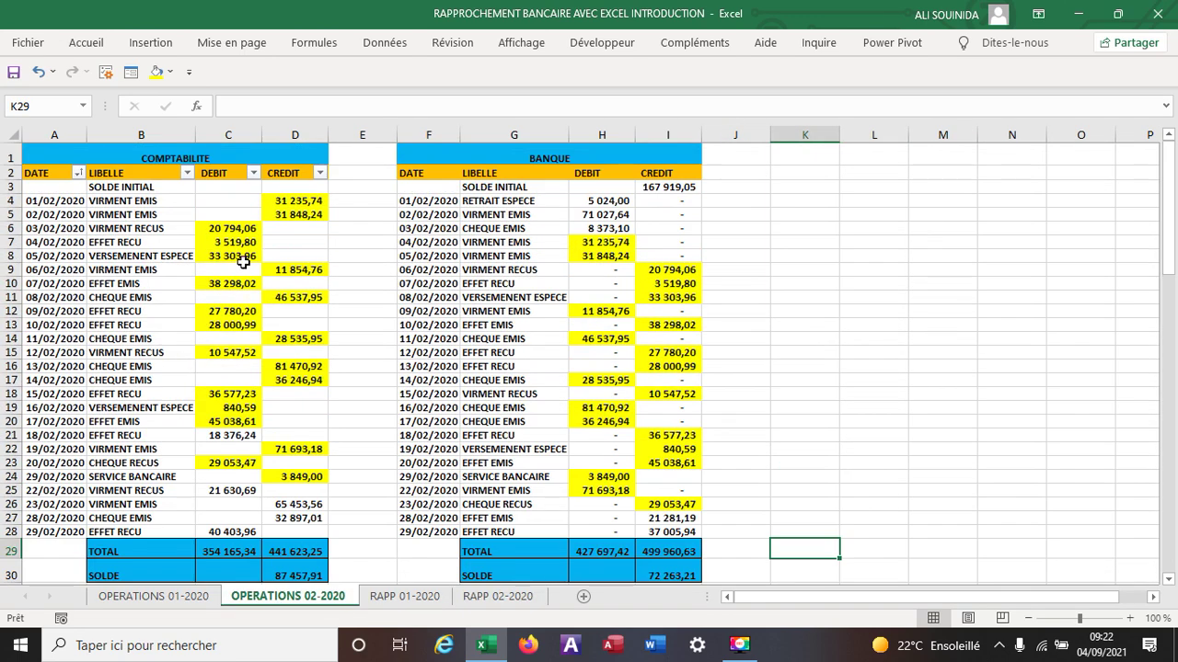
left_click_drag(58, 434, 221, 437)
right_click(179, 438)
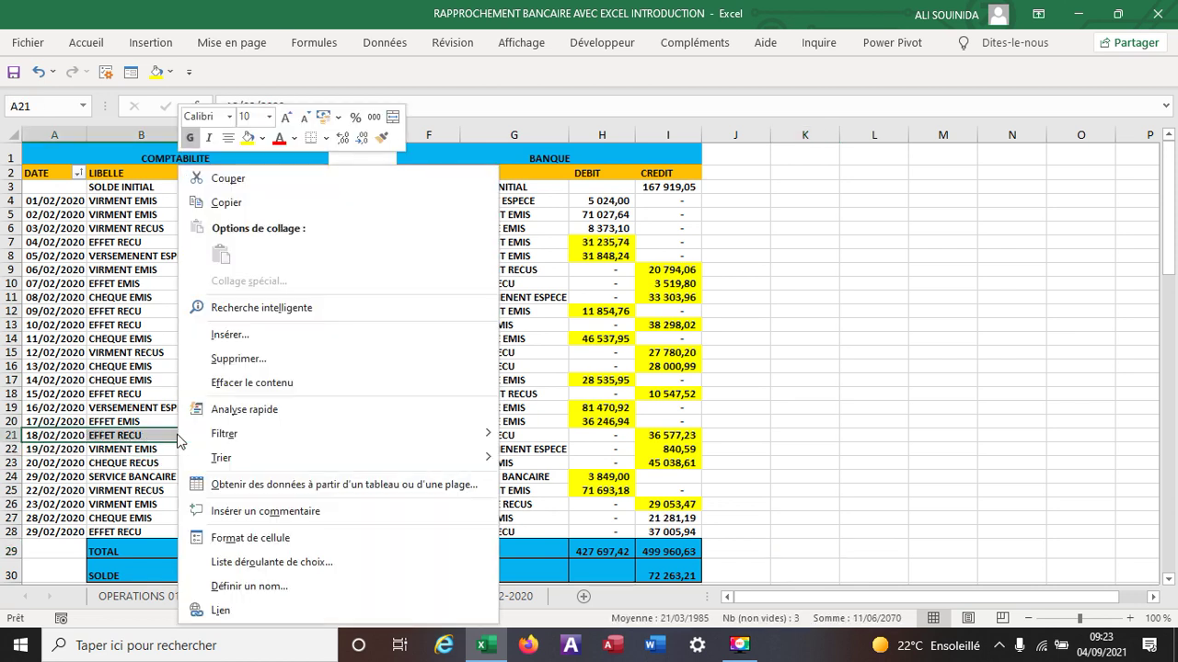
left_click(230, 203)
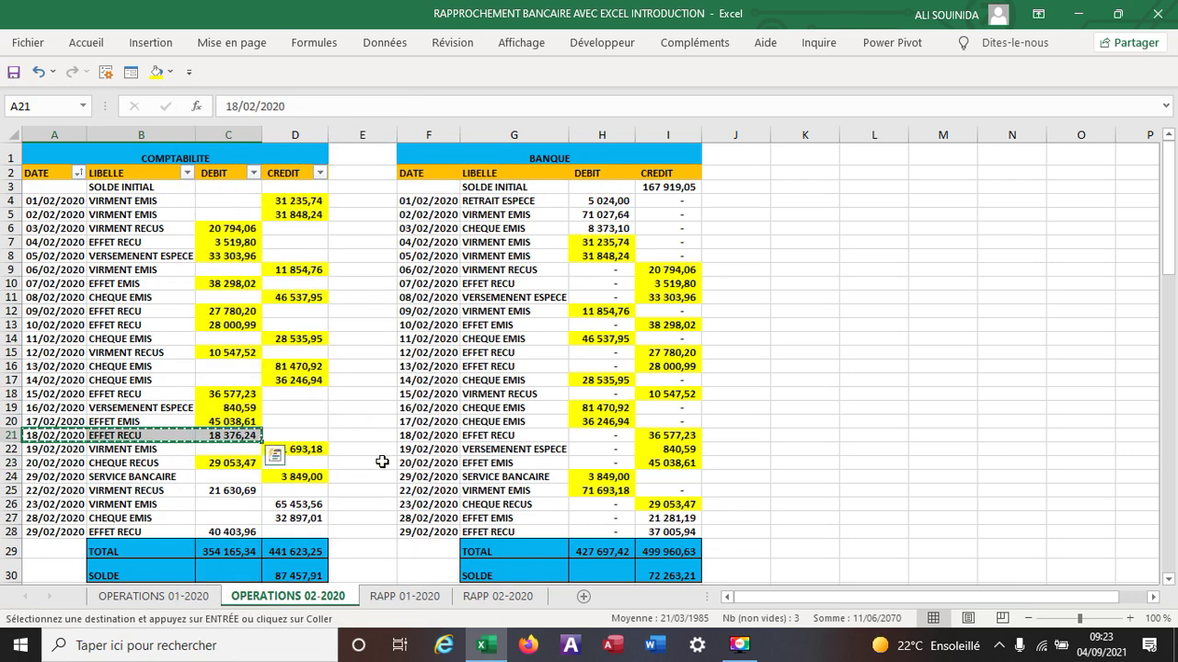
left_click(494, 599)
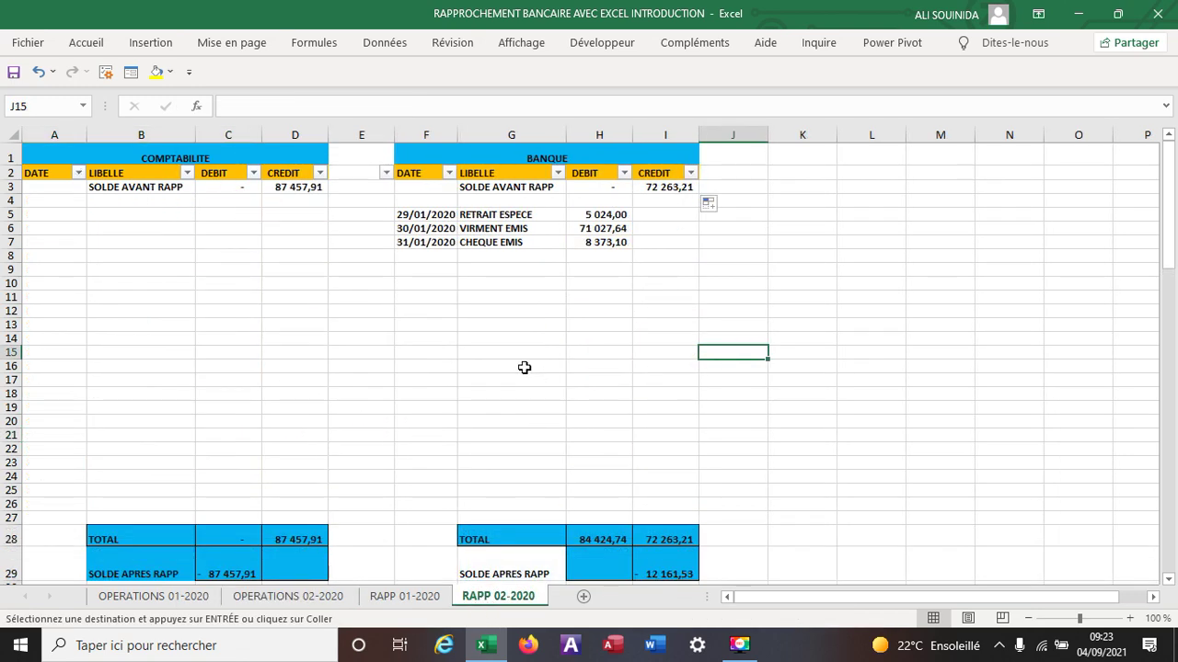
left_click(423, 255)
right_click(424, 256)
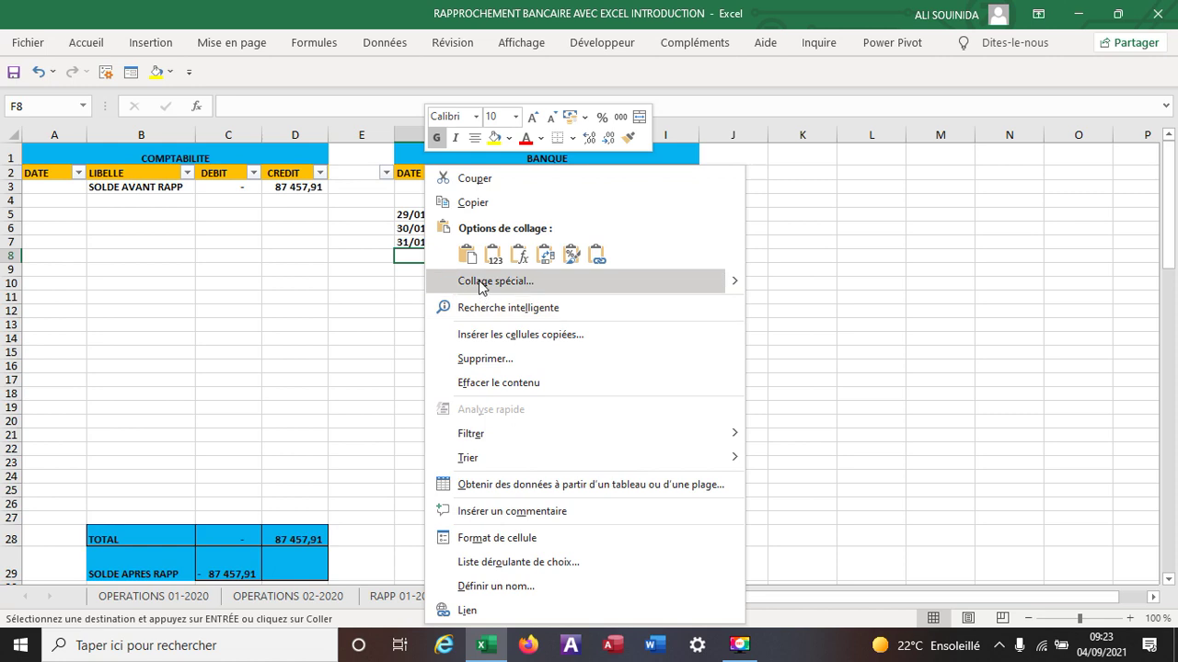
left_click(467, 255)
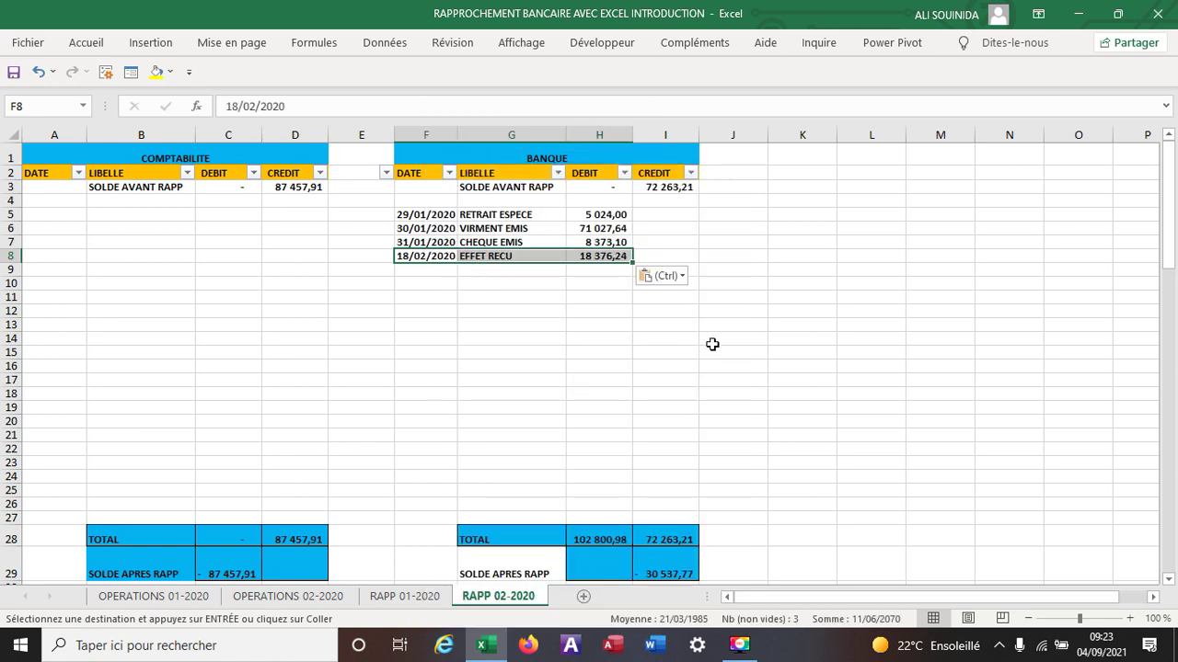
- Move the 18/02/2020 EFFET RECU amount from debit H8 to credit I8 in the BANQUE table
left_click(598, 258)
right_click(598, 258)
left_click(651, 179)
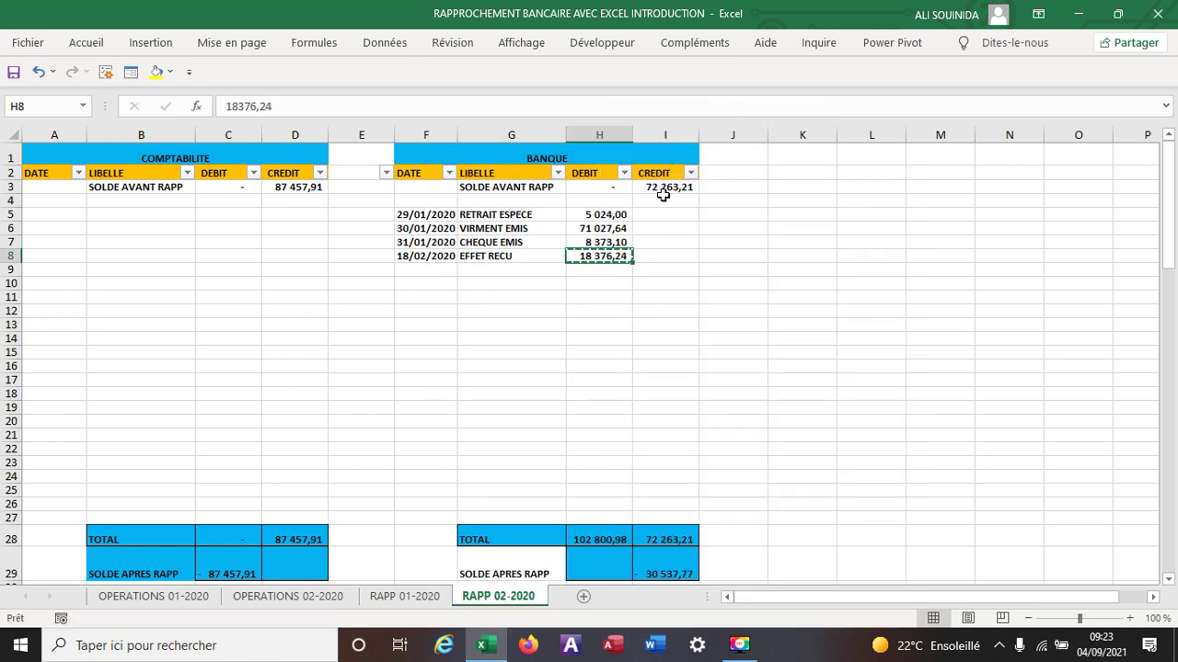
right_click(664, 260)
left_click(706, 255)
left_click(795, 314)
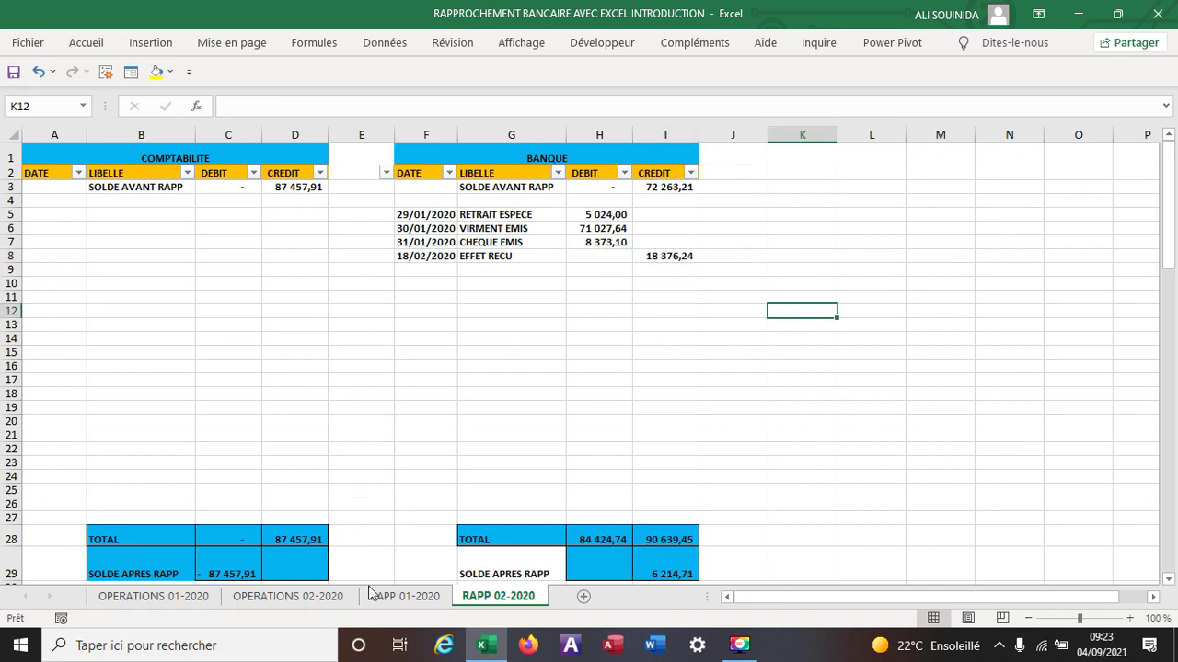
- Copy the unmatched COMPTABILITE entries A25:D28 dated 22/02 to 29/02/2020 from OPERATIONS 02-2020 into the BANQUE table of RAPP 02-2020 at F9
left_click(304, 600)
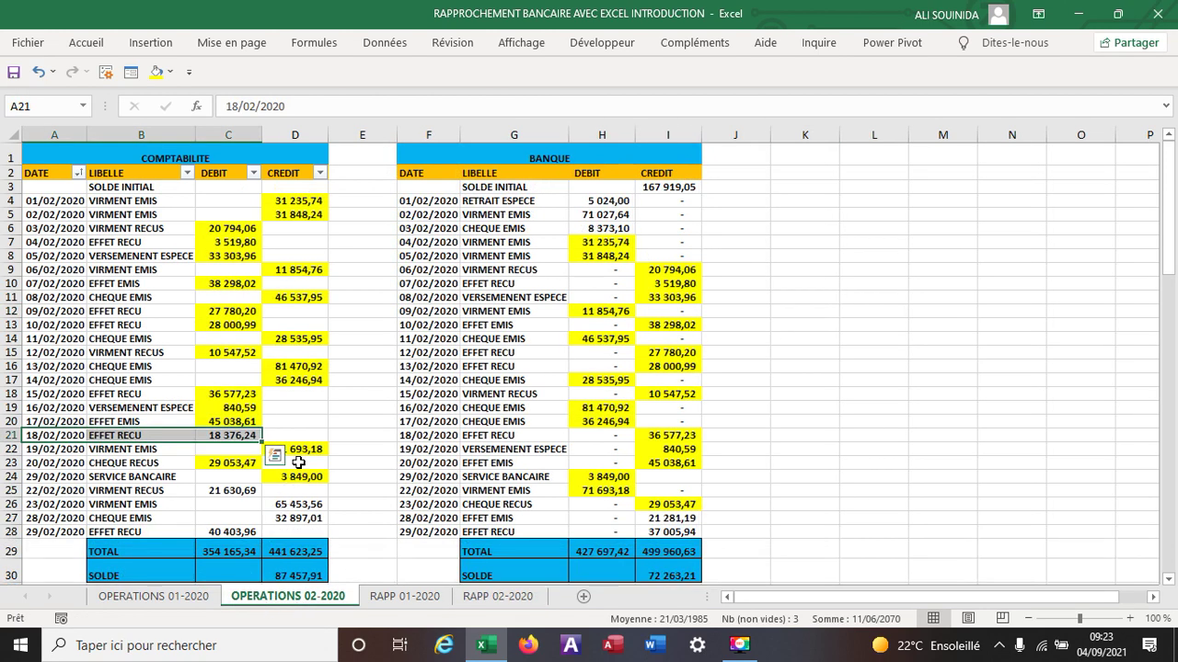
scroll(298, 463, "down", 1)
left_click_drag(56, 439, 304, 482)
right_click(235, 465)
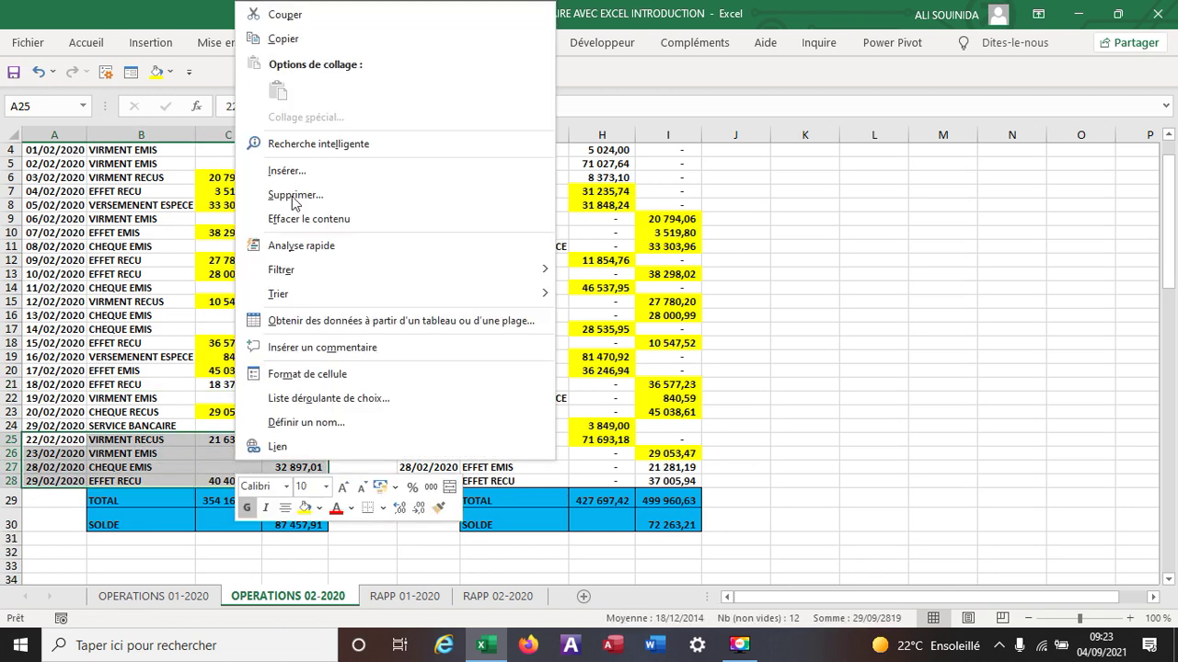
left_click(288, 40)
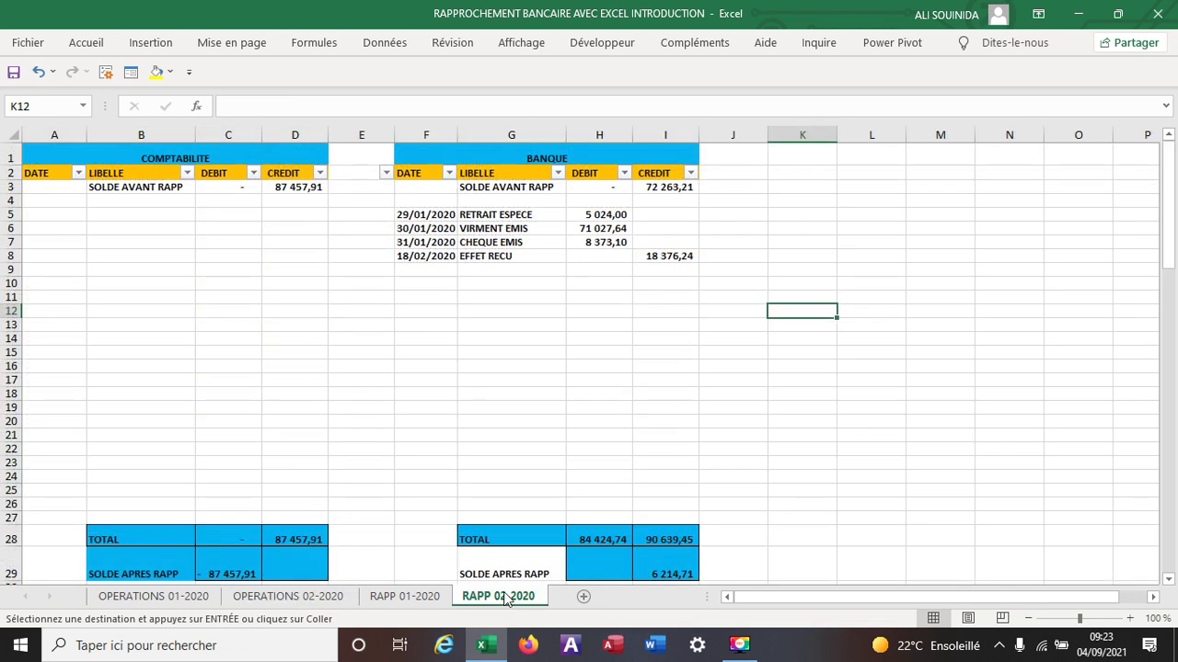
left_click(498, 596)
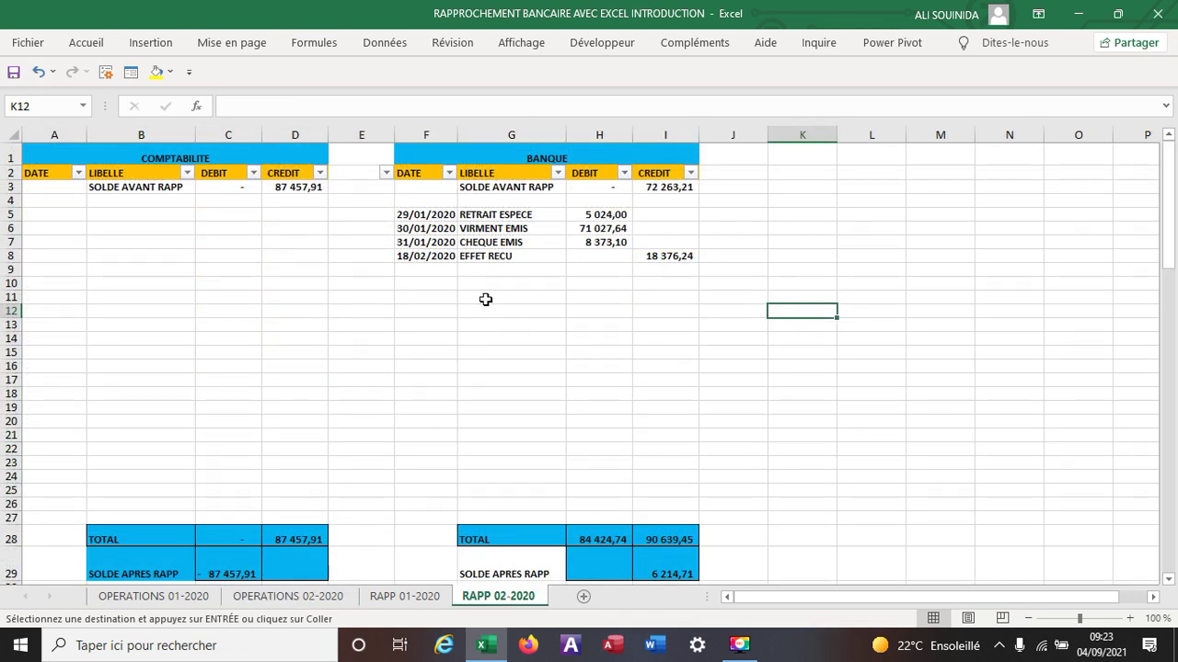
left_click(424, 272)
right_click(424, 272)
left_click(463, 255)
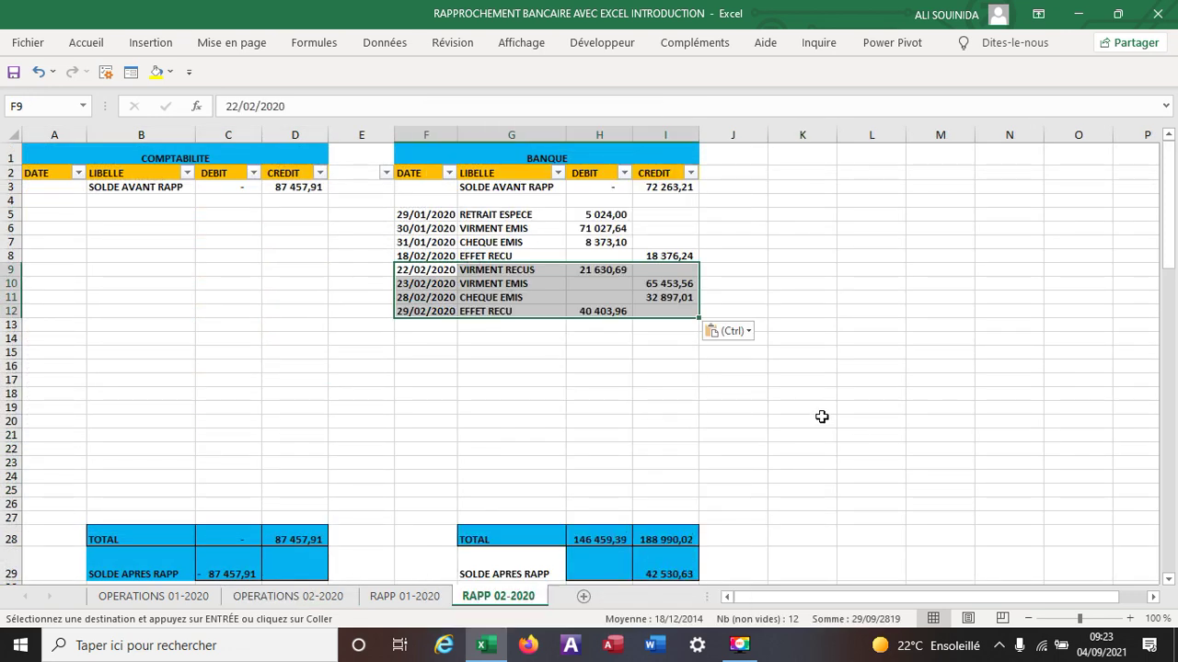
- Move the VIRMENT EMIS and CHEQUE EMIS amounts from credit I10:I11 to debit H10:H11 in the BANQUE table
left_click_drag(678, 284, 682, 297)
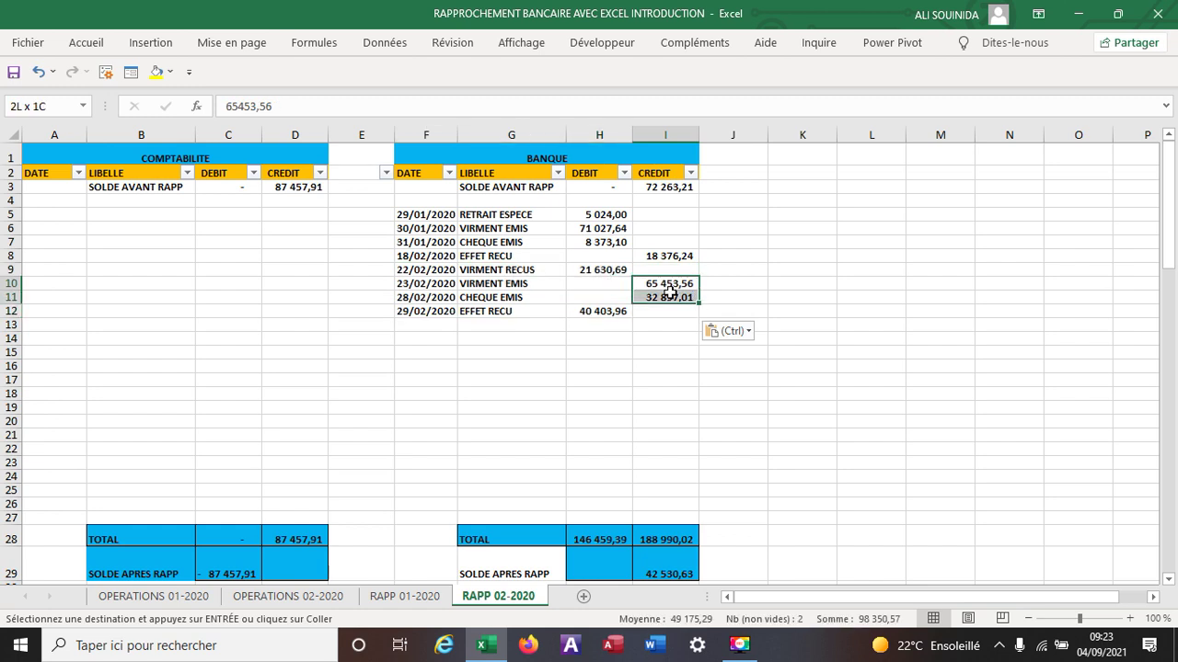
right_click(683, 297)
left_click(721, 178)
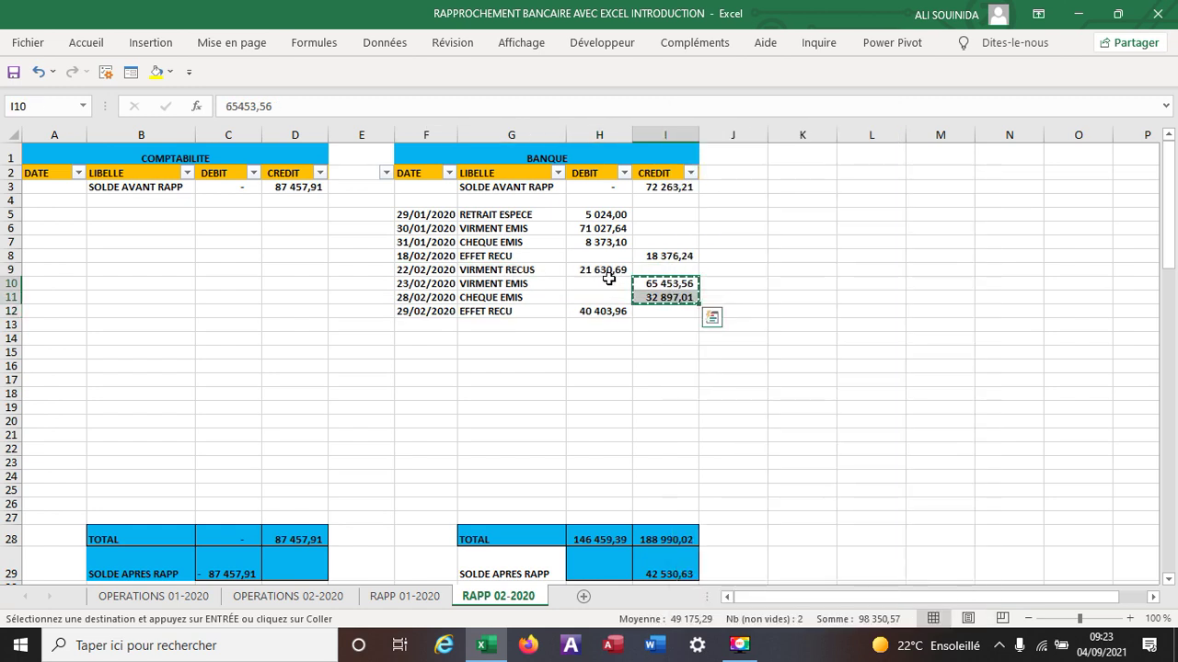
left_click(608, 281)
right_click(611, 285)
left_click(651, 254)
- Move the 22/02/2020 VIRMENT RECUS amount from debit H9 to credit I9 in the BANQUE table
left_click(599, 271)
right_click(605, 273)
left_click(648, 178)
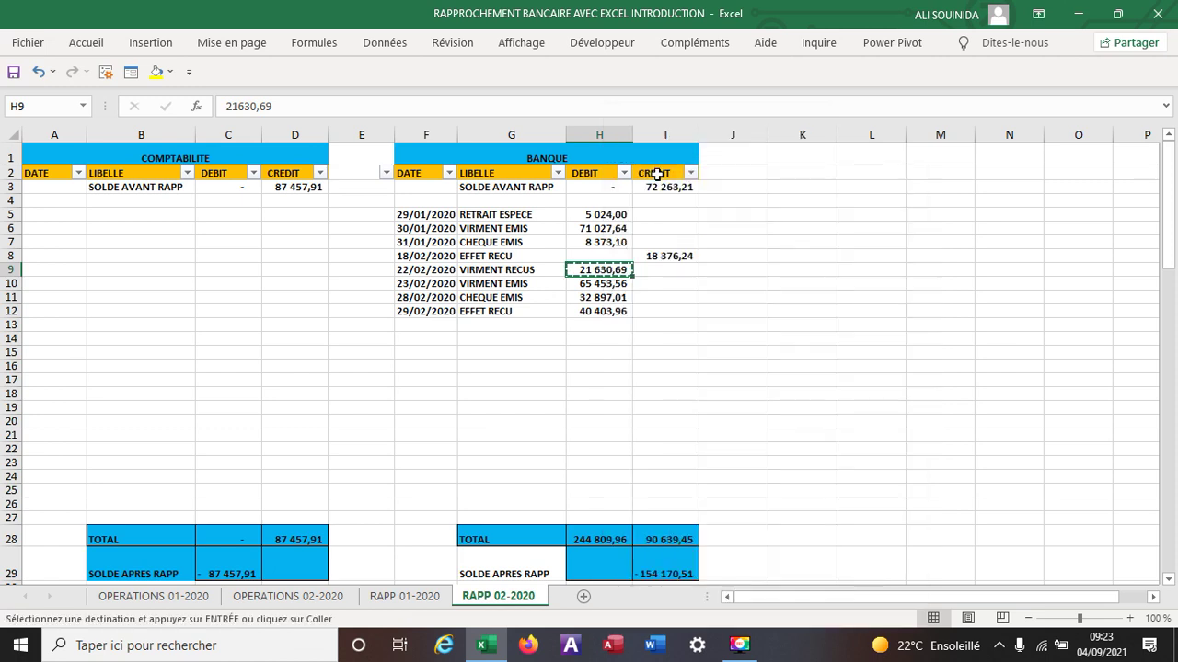
left_click(669, 270)
right_click(669, 270)
left_click(715, 279)
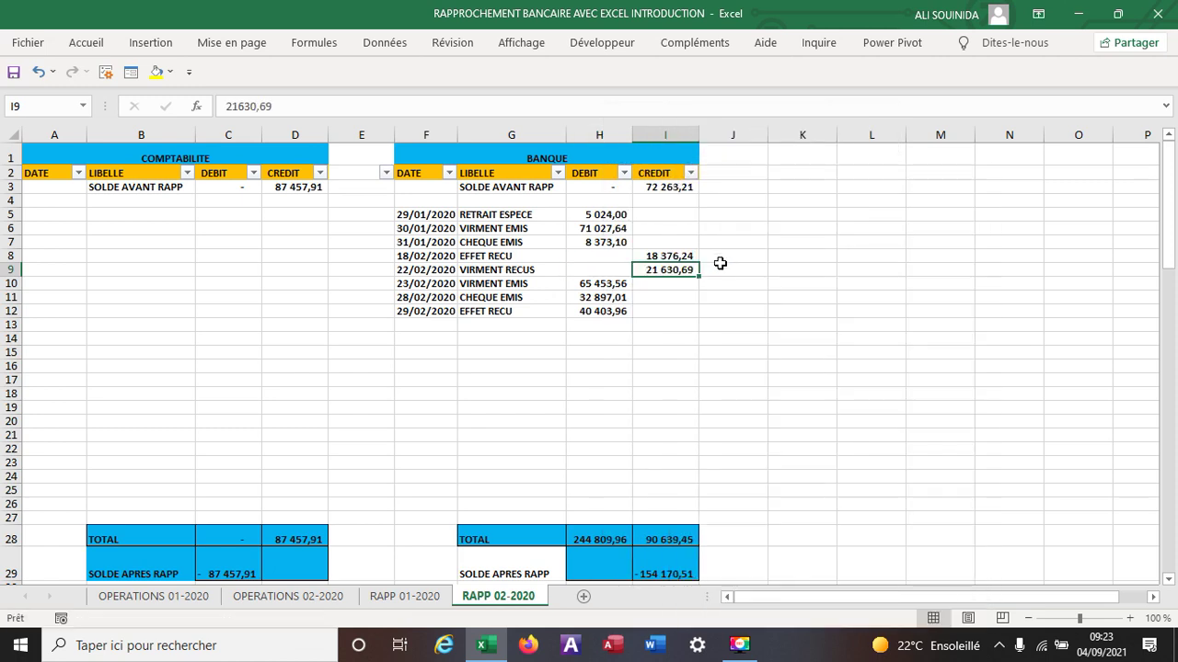
- Move the 29/02/2020 EFFET RECU amount from debit H12 to credit I12 in the BANQUE table
left_click(586, 309)
right_click(586, 309)
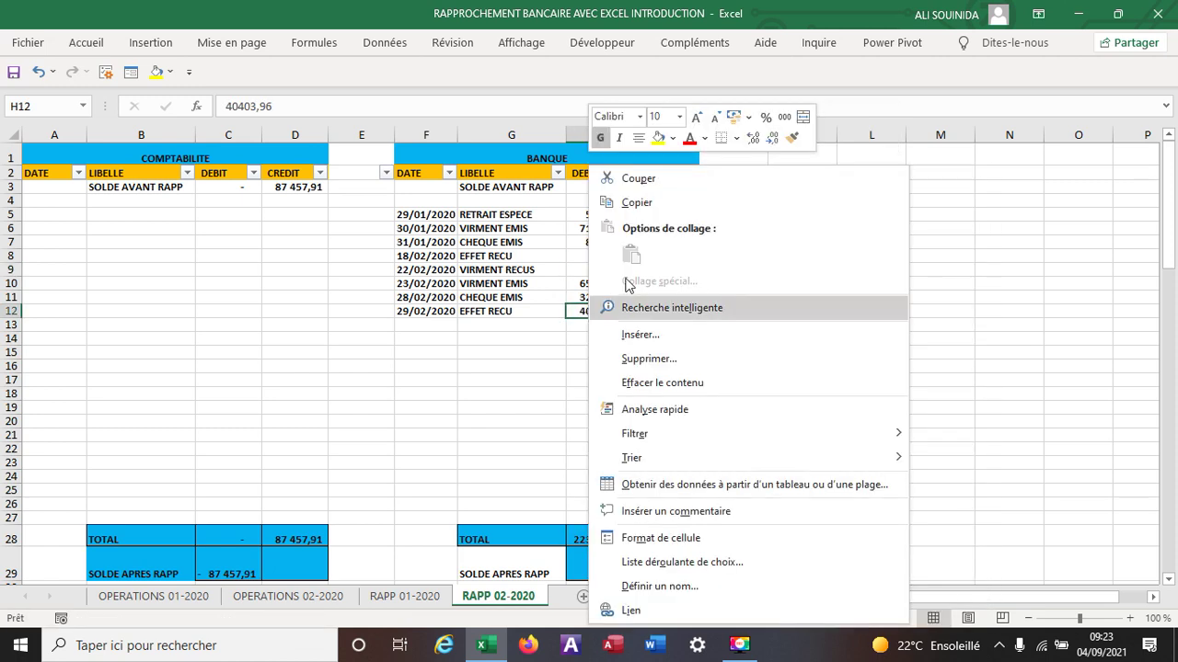
left_click(633, 179)
left_click(663, 311)
right_click(663, 311)
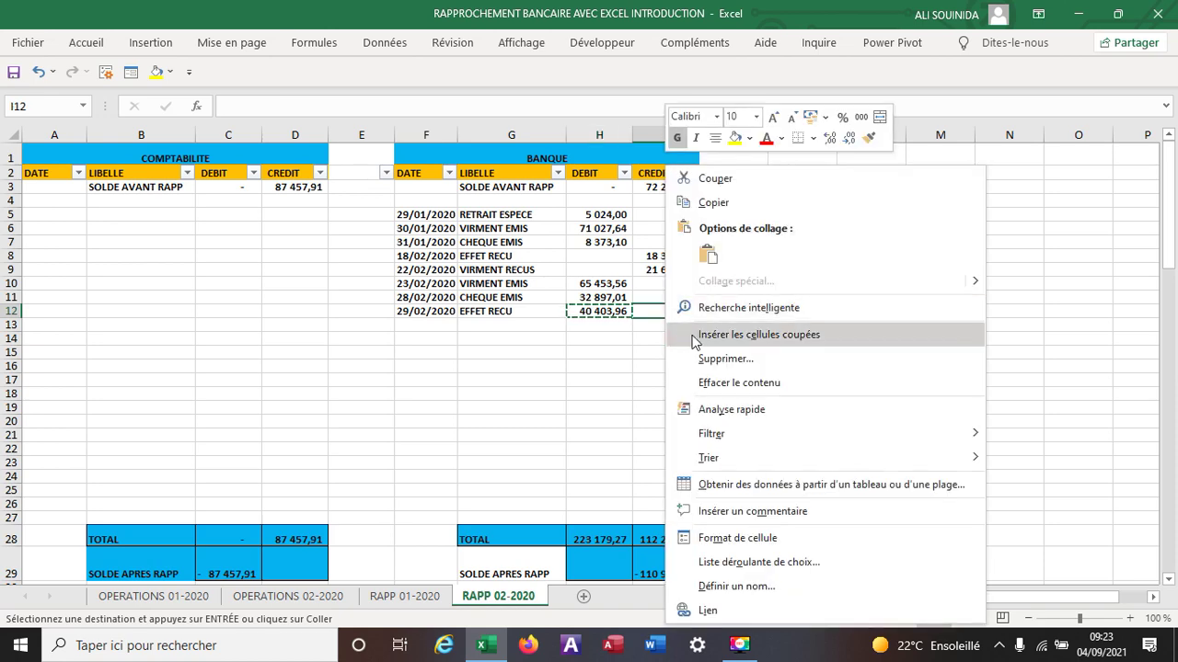
left_click(709, 258)
left_click(842, 311)
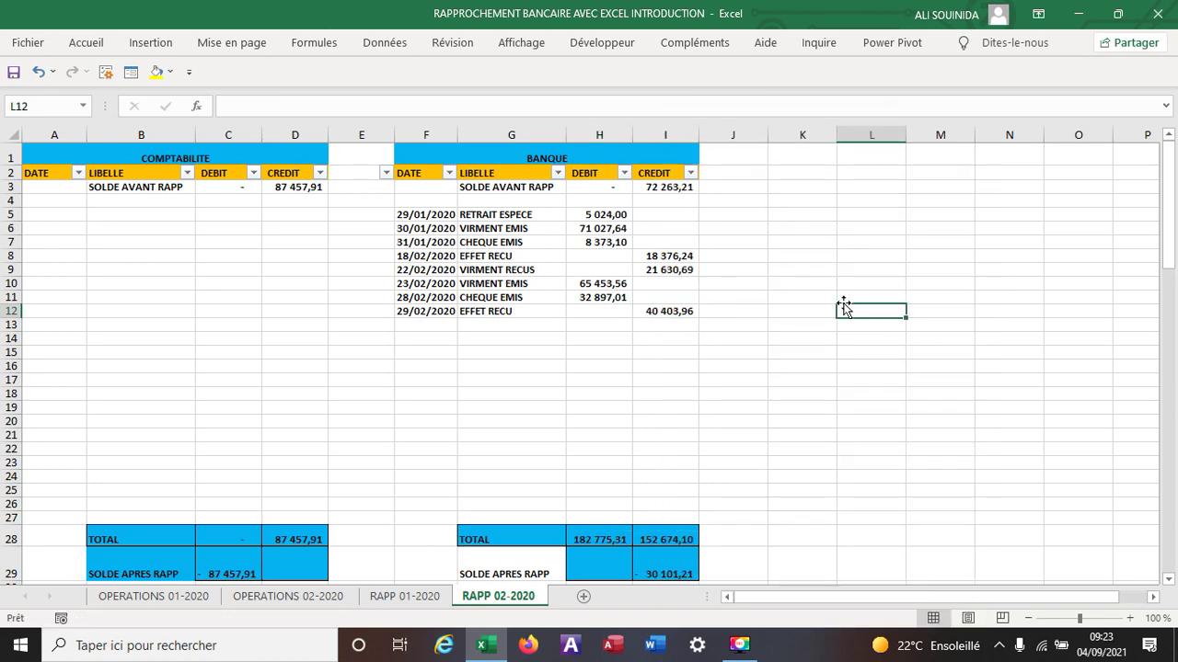
- Copy the unmatched BANQUE entries F4:H6 dated 01/02 to 03/02/2020 from OPERATIONS 02-2020 into the COMPTABILITE table of RAPP 02-2020 at A5
left_click(277, 599)
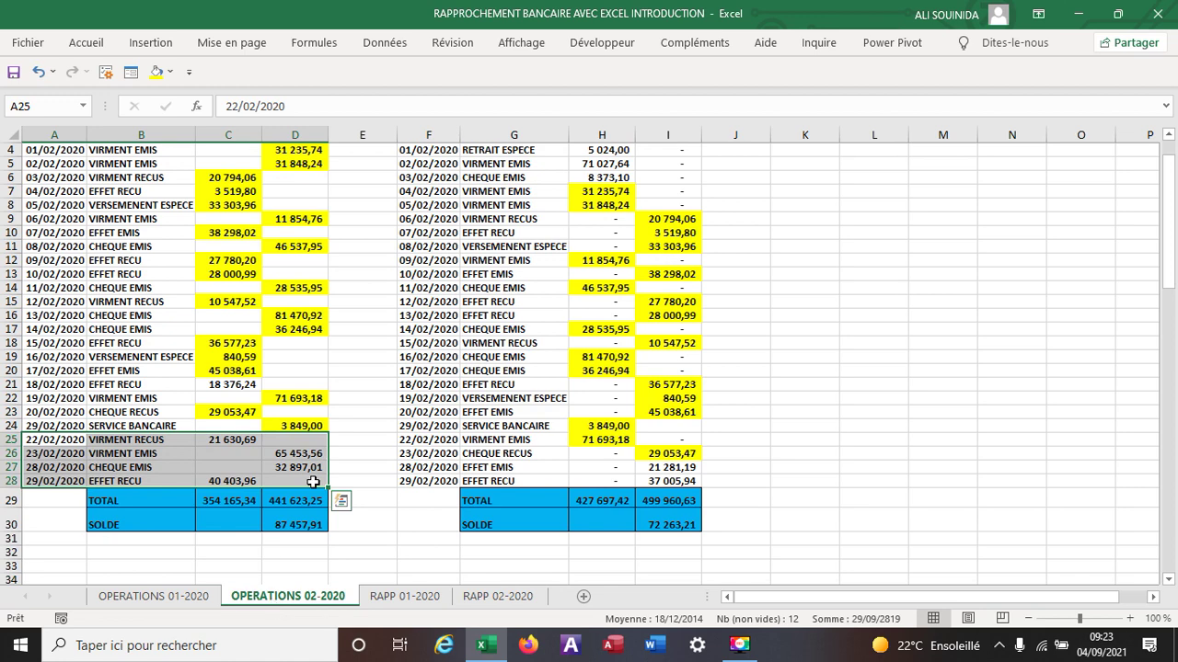
scroll(813, 418, "up", 1)
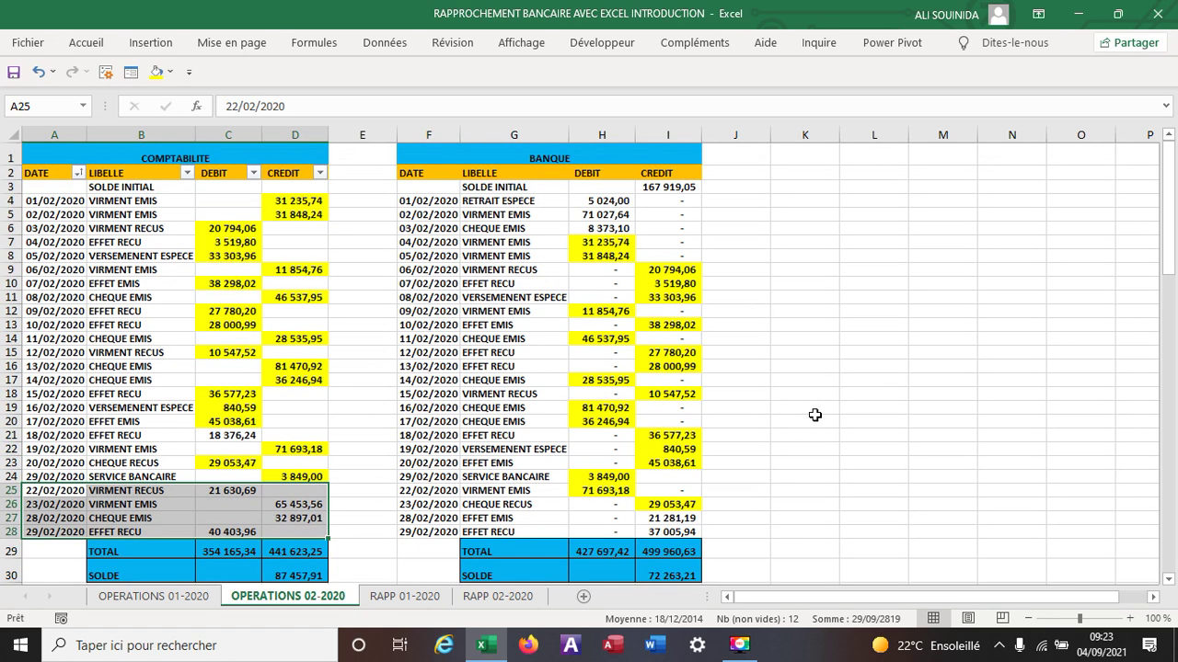
left_click_drag(409, 199, 545, 227)
right_click(550, 211)
left_click(597, 204)
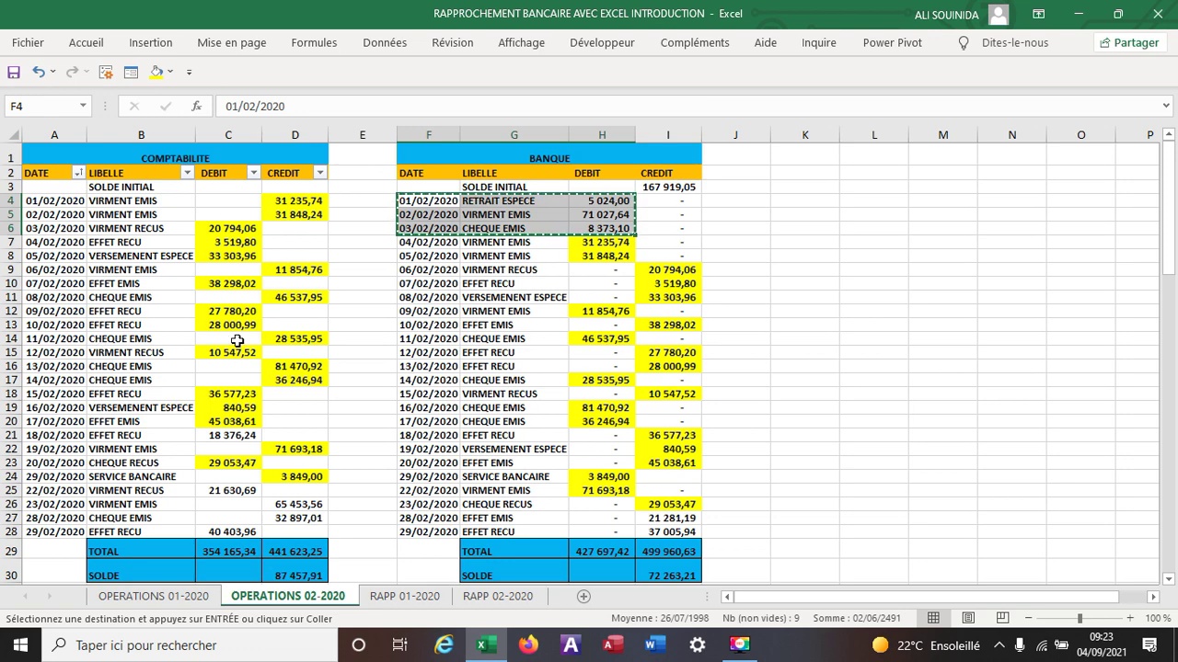
left_click(502, 603)
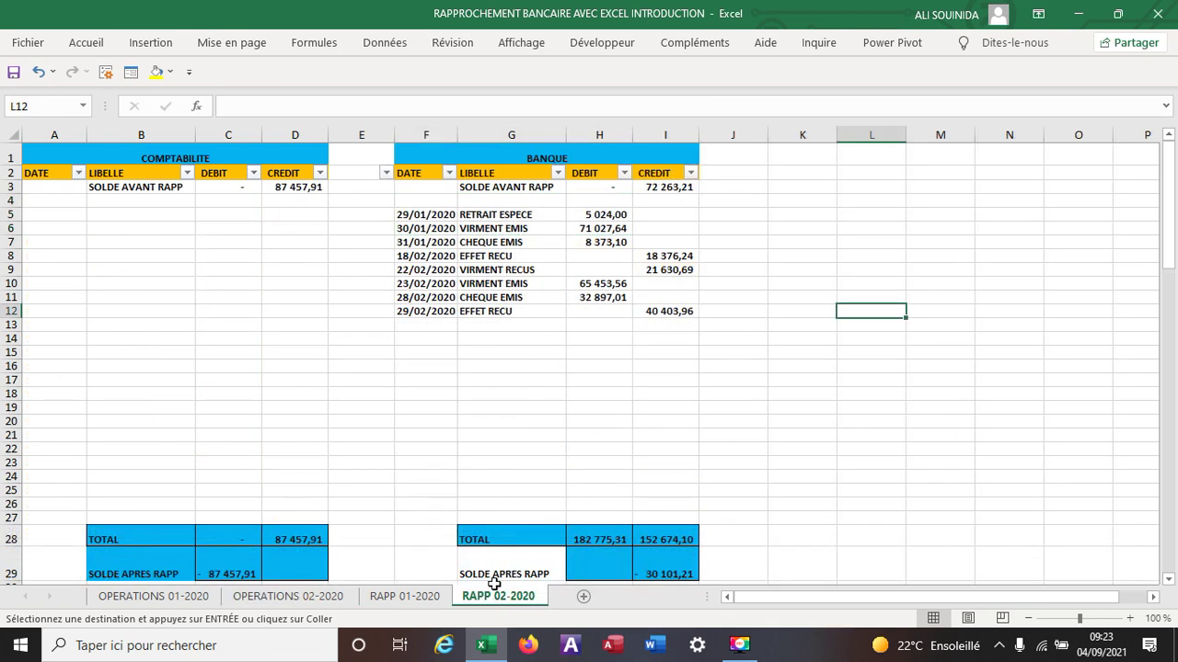
left_click(55, 200)
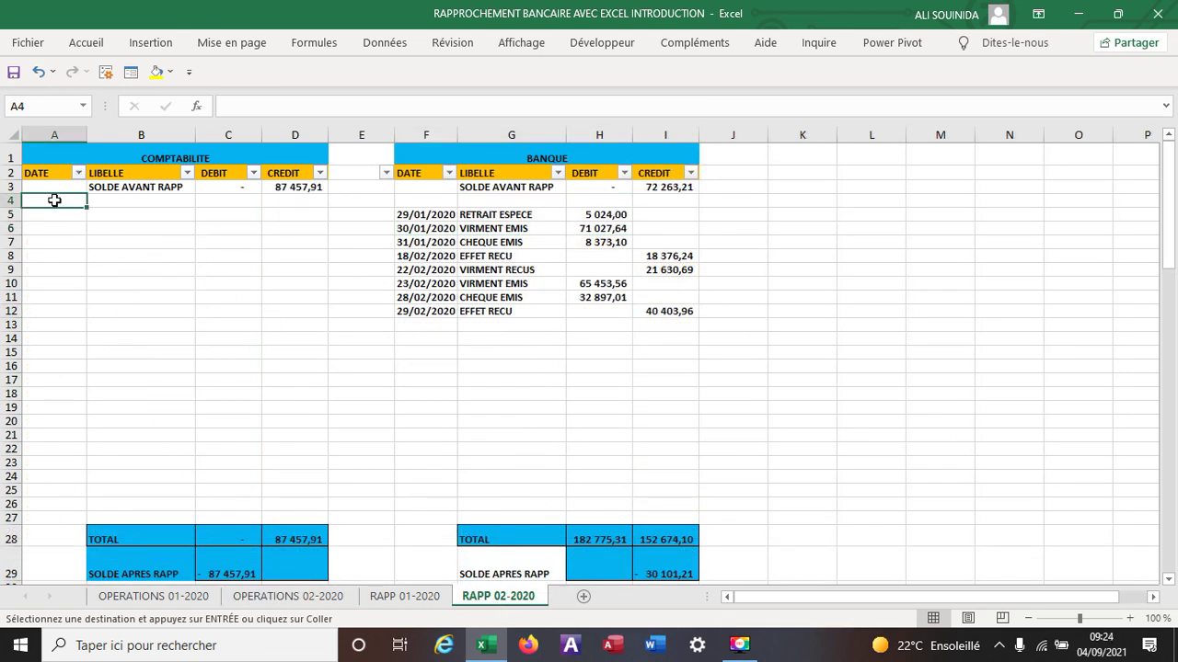
right_click(48, 213)
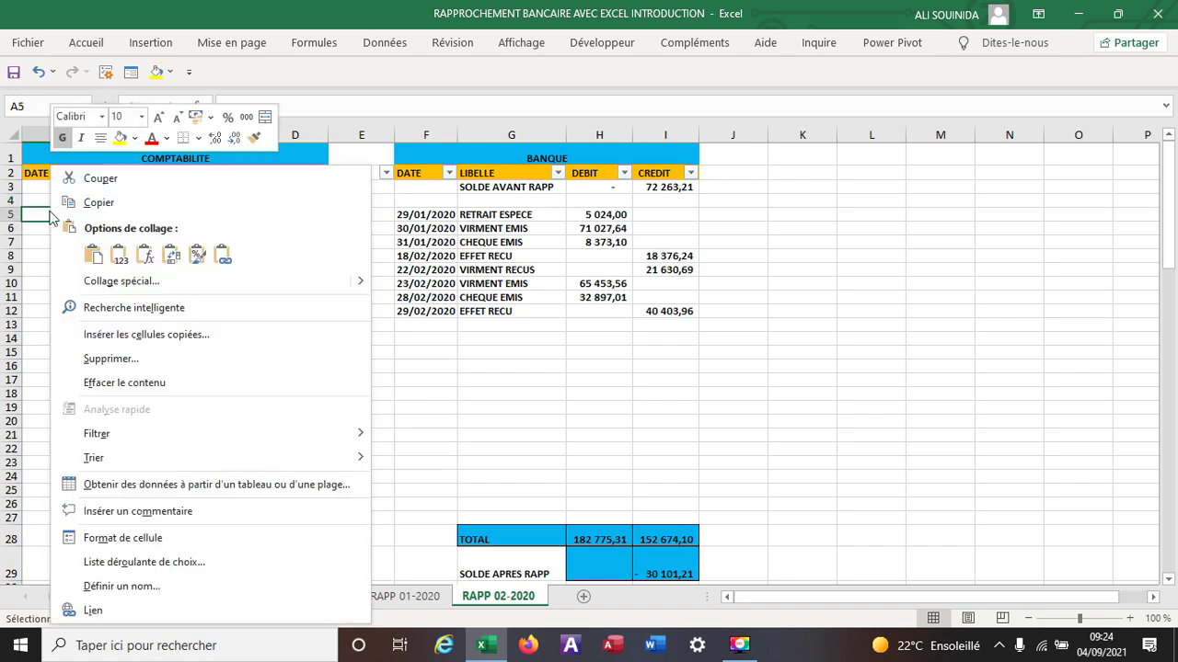
left_click(93, 255)
- Move the three COMPTABILITE amounts from debit C5:C7 to credit D5:D7 on RAPP 02-2020
left_click_drag(230, 215, 230, 237)
right_click(230, 237)
left_click(287, 176)
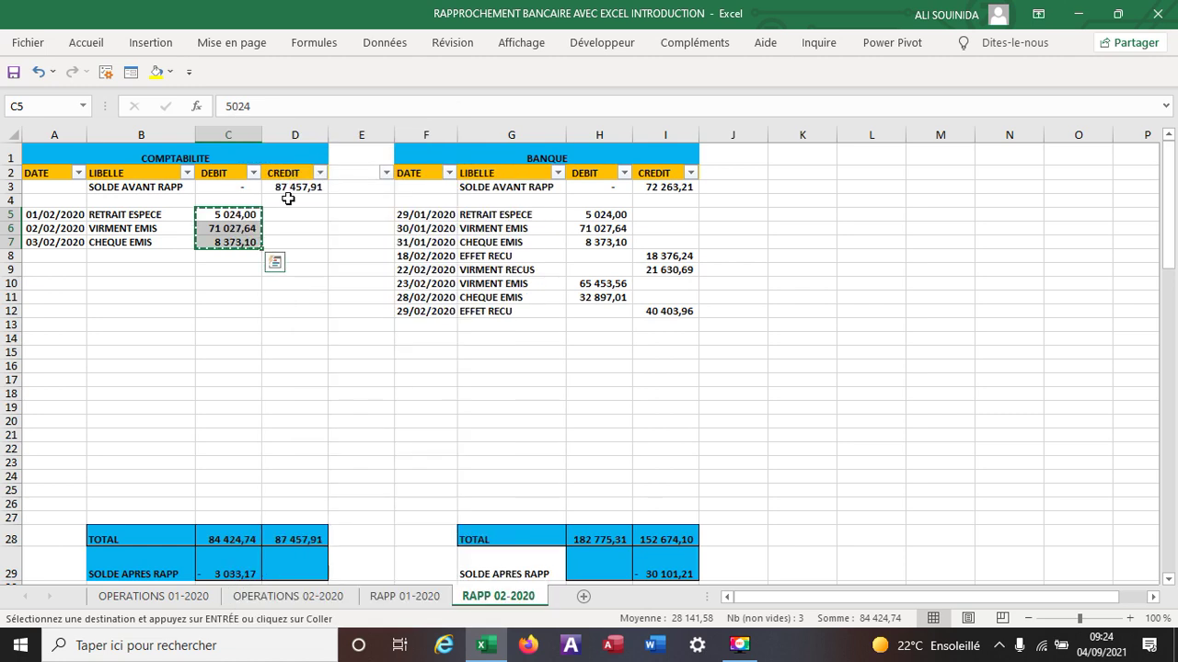
left_click(294, 212)
right_click(294, 211)
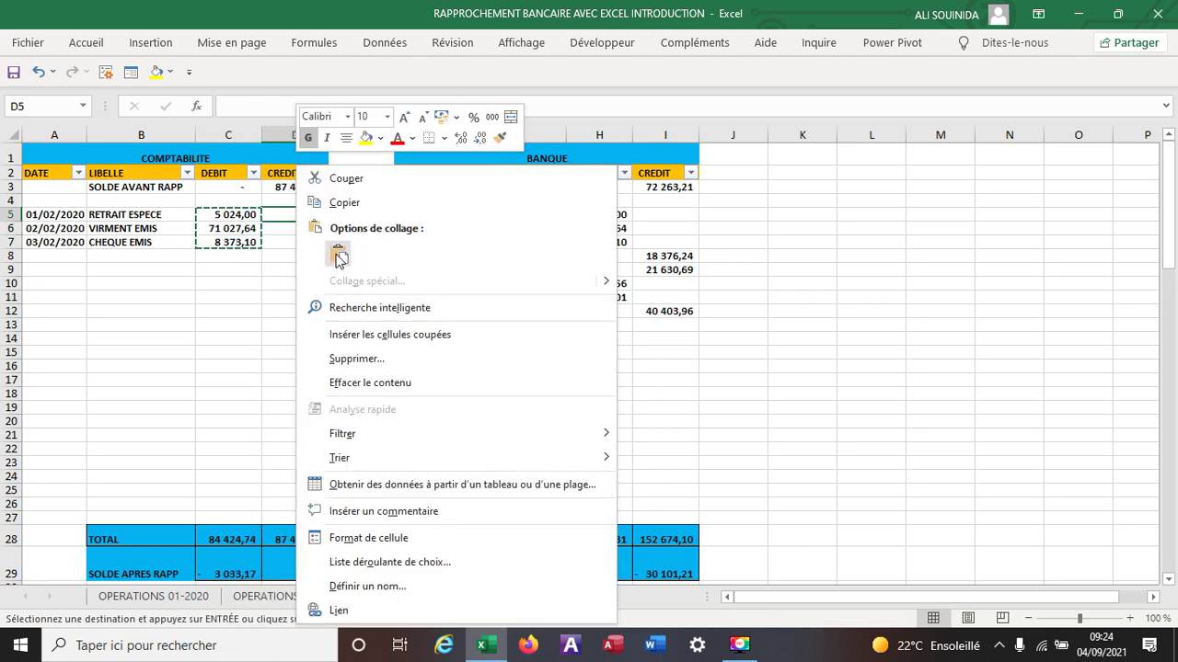
left_click(337, 260)
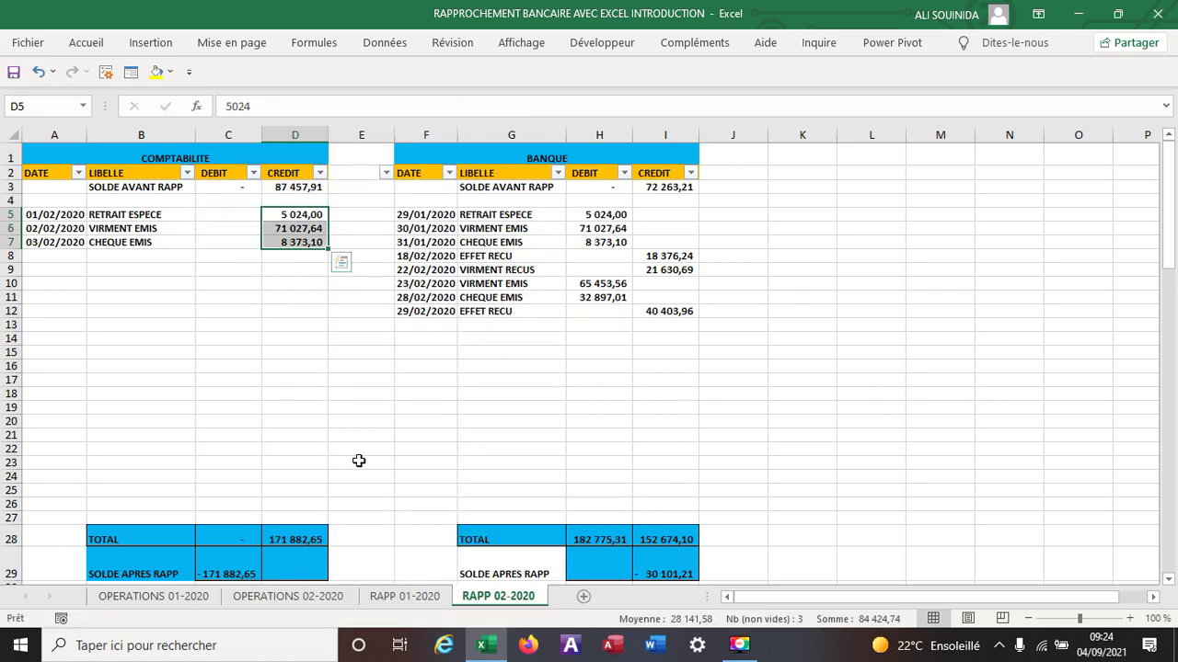
- Copy the unmatched BANQUE entries F27:I28 dated 28/02 and 29/02/2020 from OPERATIONS 02-2020 into the COMPTABILITE table of RAPP 02-2020 at A8
left_click(290, 598)
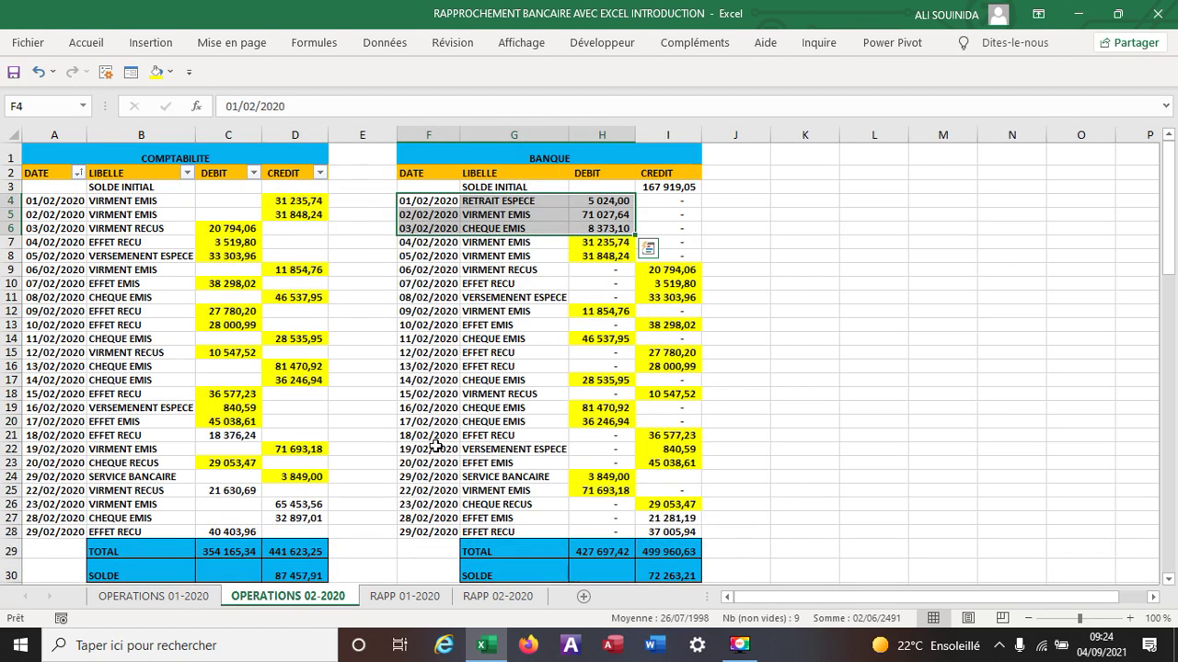
scroll(649, 393, "down", 2)
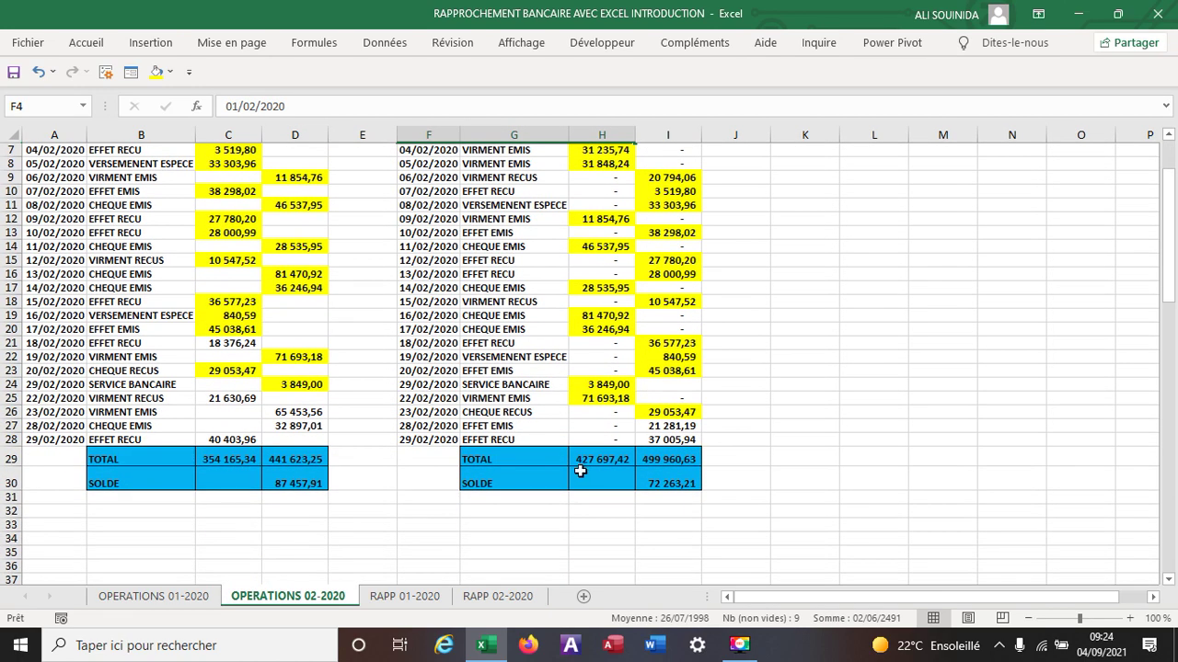
left_click(437, 428)
left_click_drag(437, 428, 669, 440)
right_click(612, 429)
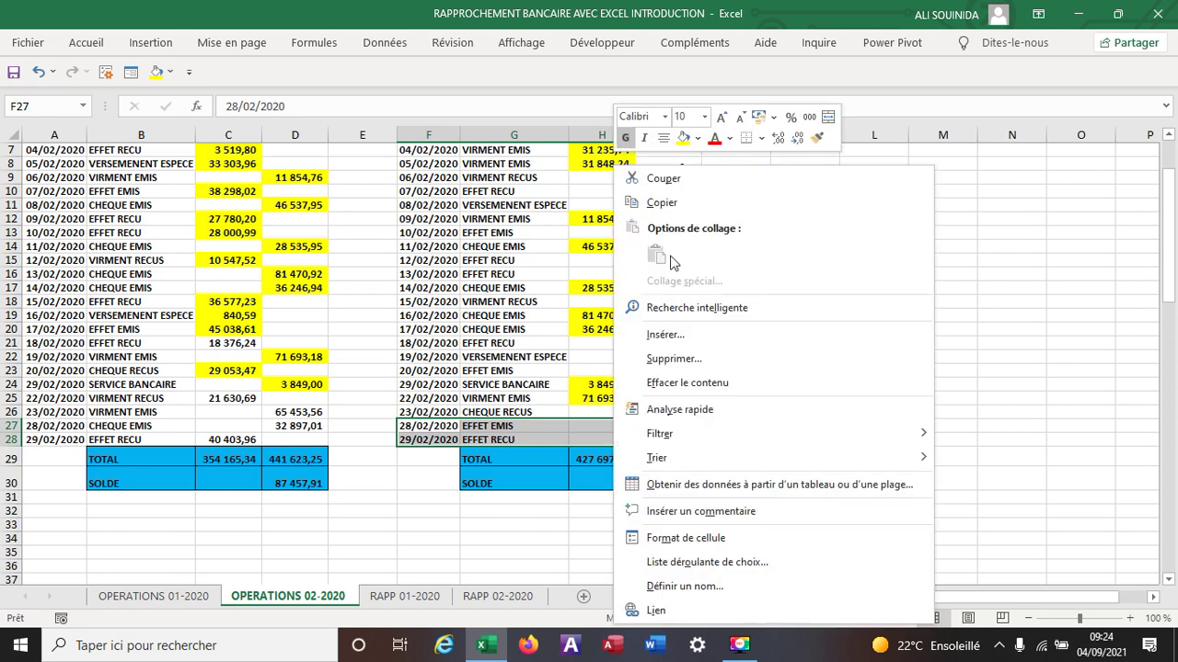
left_click(666, 198)
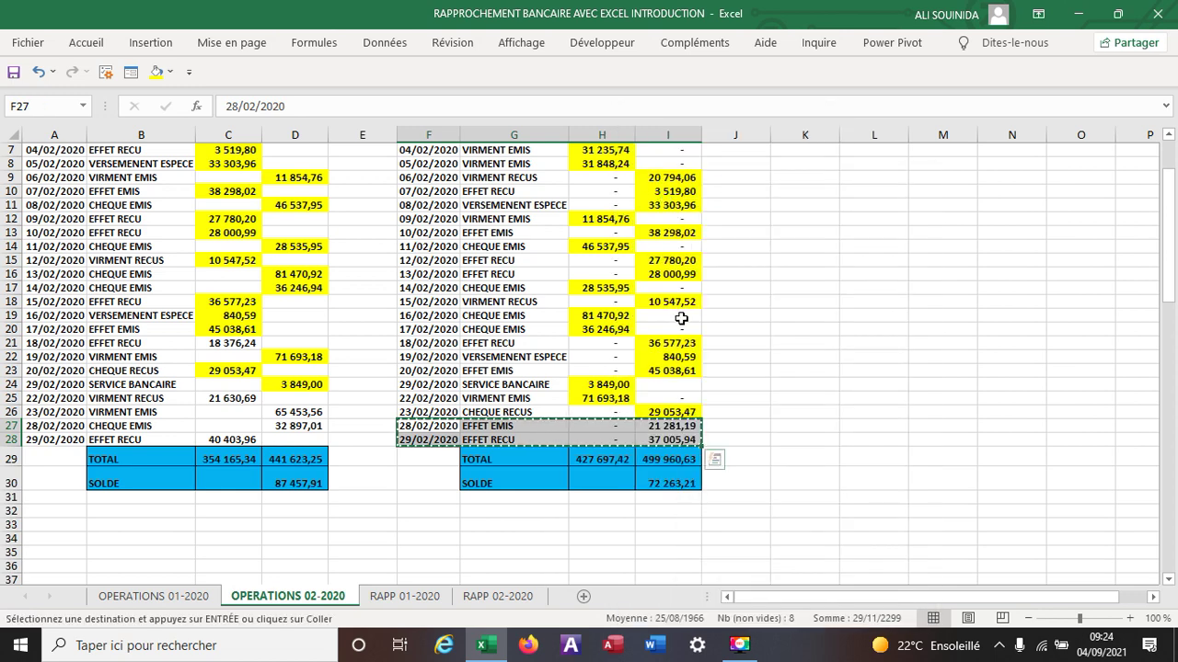
left_click(498, 596)
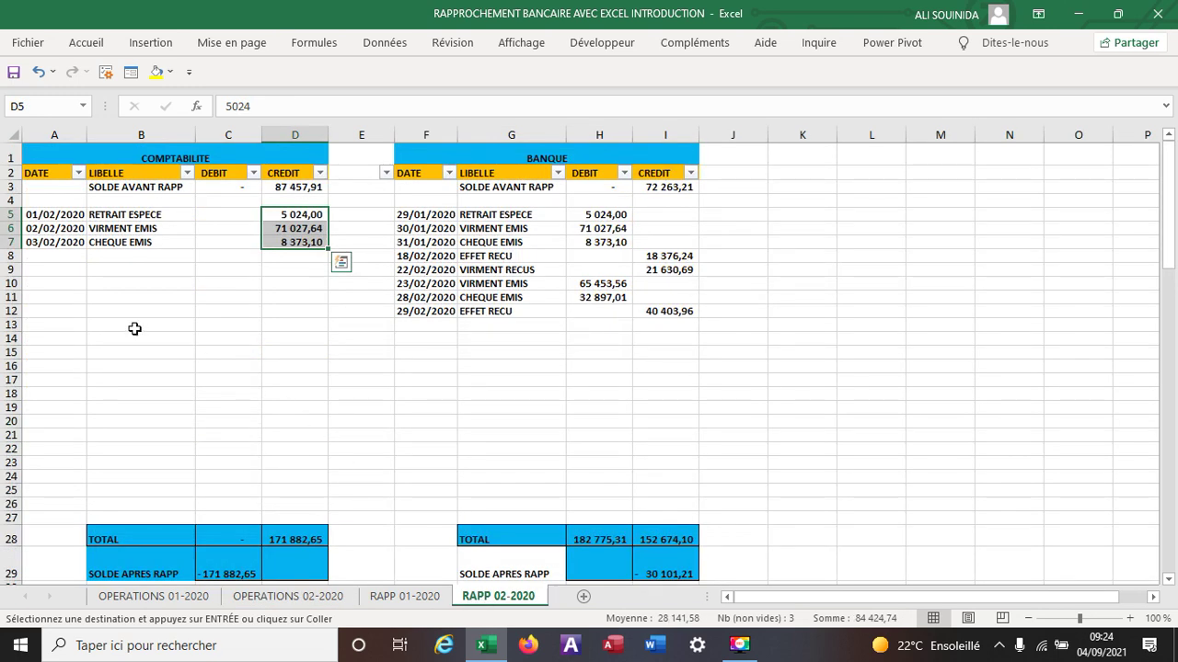
left_click(53, 259)
right_click(54, 258)
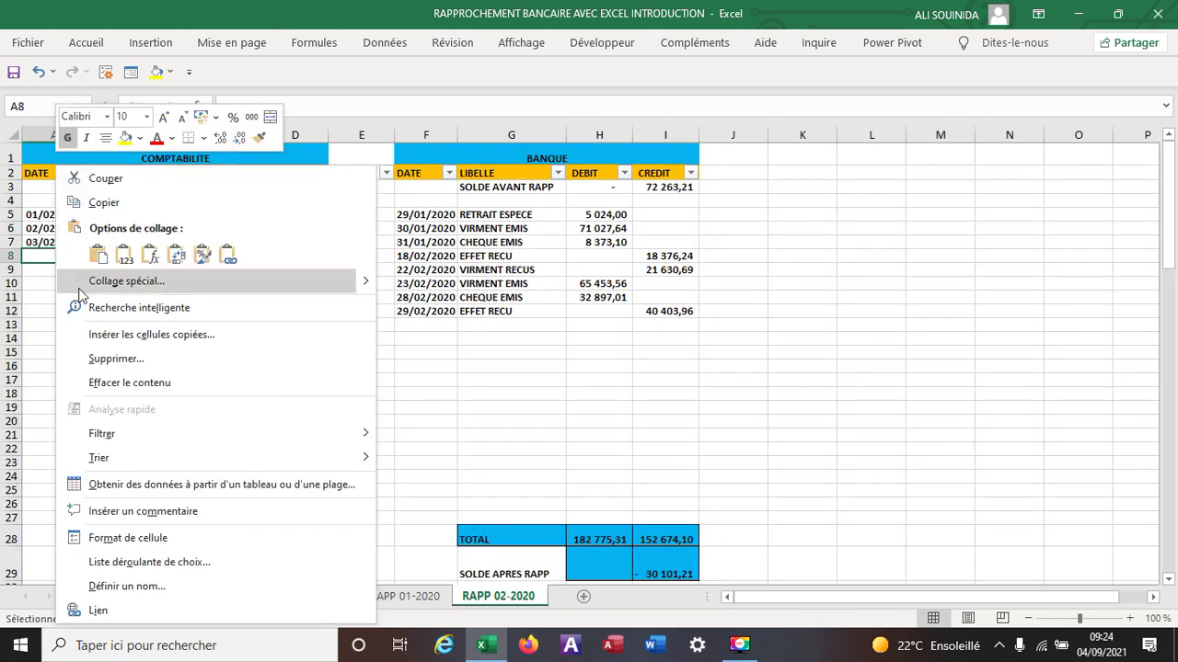
left_click(103, 258)
- Move the EFFET EMIS and EFFET RECU amounts from credit D8:D9 to debit C8:C9 in the COMPTABILITE table
left_click_drag(310, 259, 307, 265)
right_click(308, 265)
left_click(347, 178)
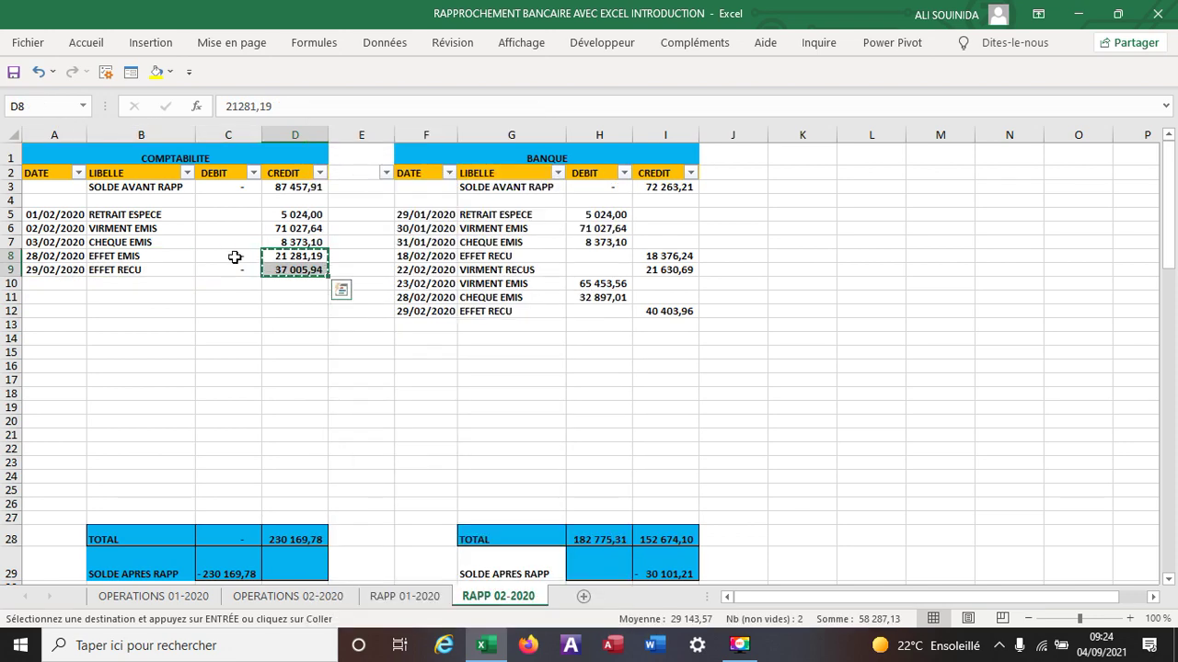
left_click(234, 257)
right_click(235, 257)
left_click(278, 260)
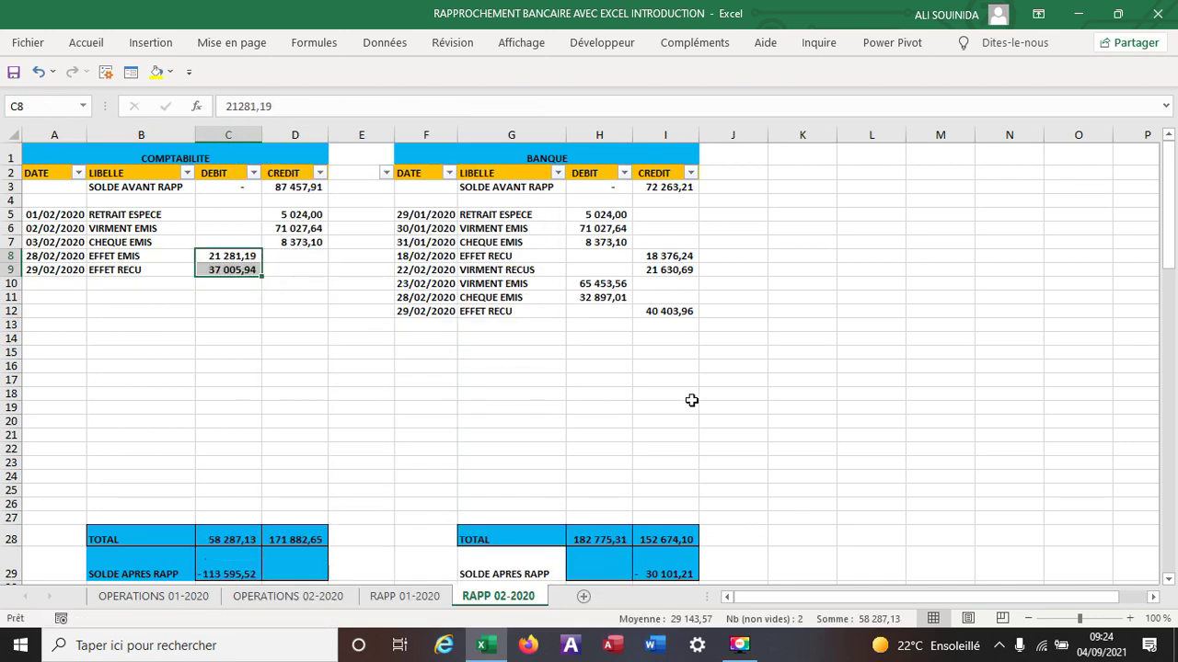
- Review the totals, SOLDE APRES RAPP balances and VERIFICATION row of both tables on RAPP 02-2020
left_click(988, 379)
scroll(428, 423, "down", 4)
scroll(429, 423, "up", 2)
scroll(528, 311, "up", 2)
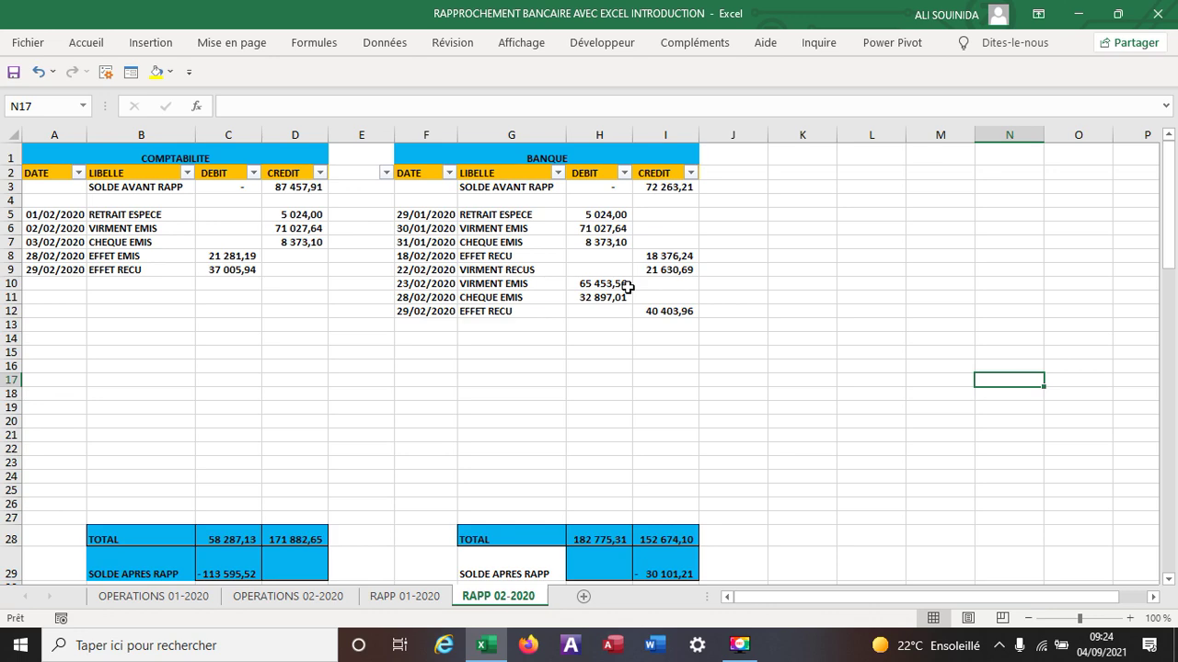
scroll(433, 450, "down", 2)
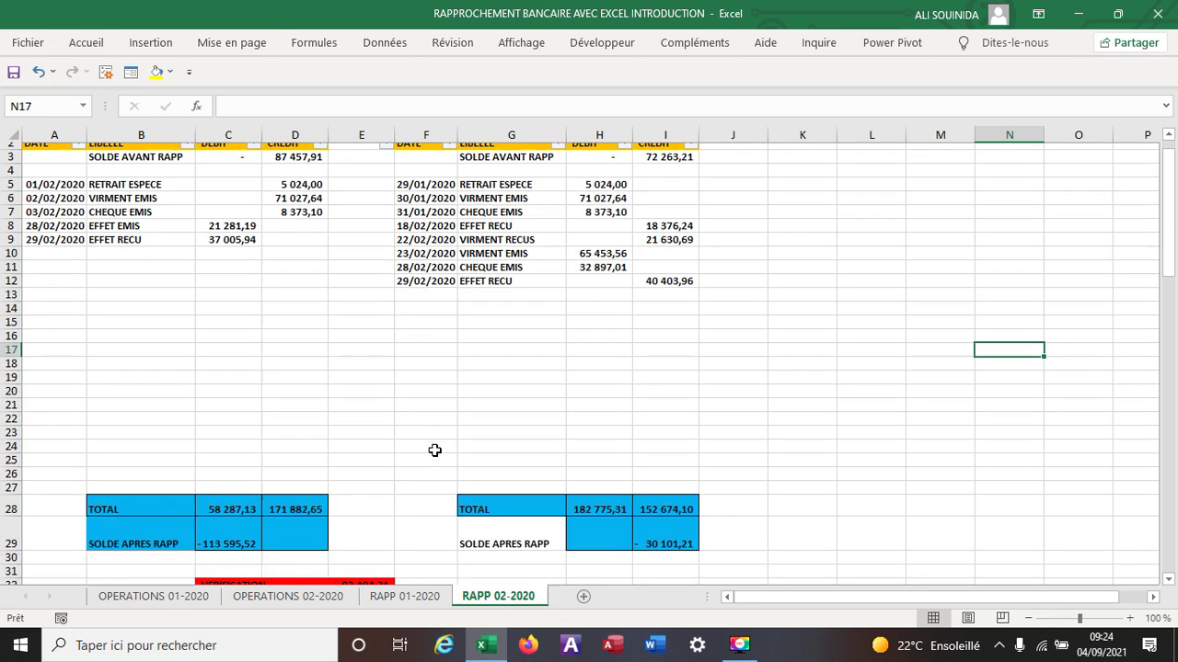
scroll(674, 341, "up", 2)
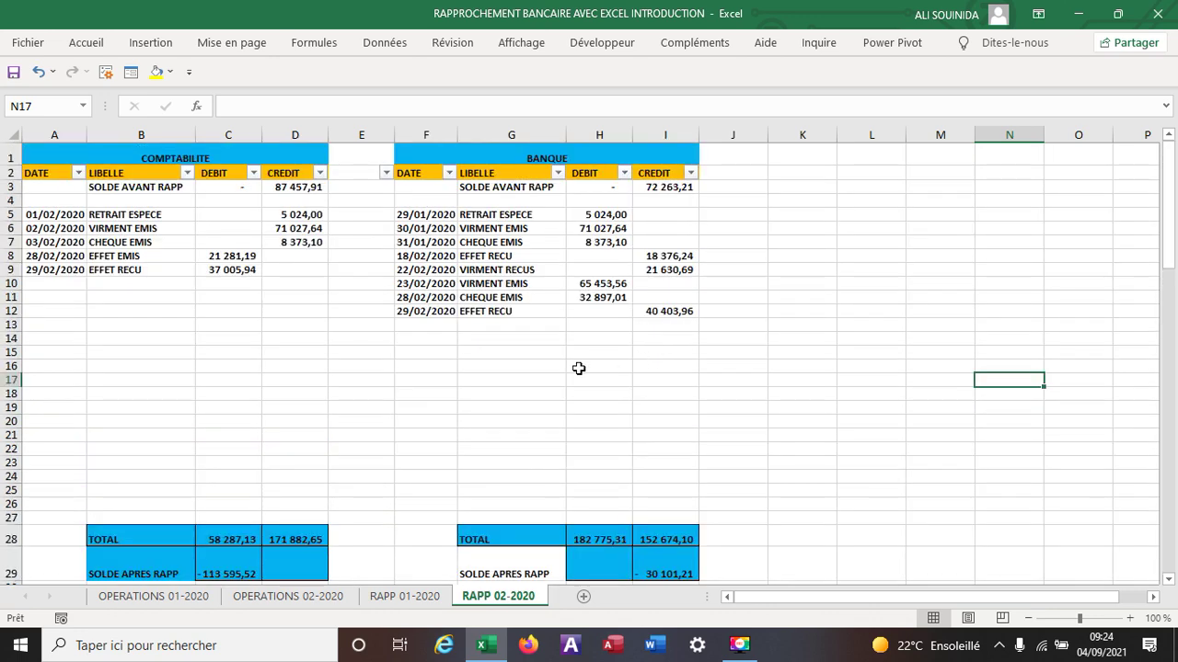
- Examine the initial balances and BANQUE debits on OPERATIONS 02-2020 and the SOLDE FINAL row on OPERATIONS 01-2020 for the source of the discrepancy
left_click(275, 596)
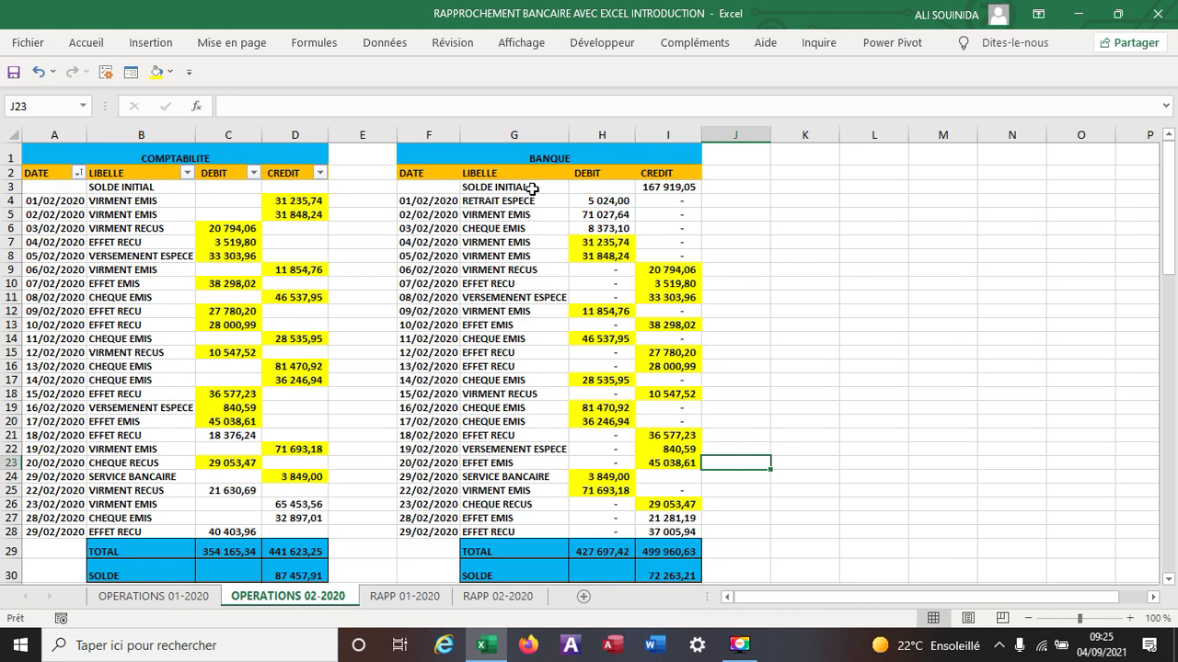
left_click(697, 187)
left_click_drag(607, 200, 590, 511)
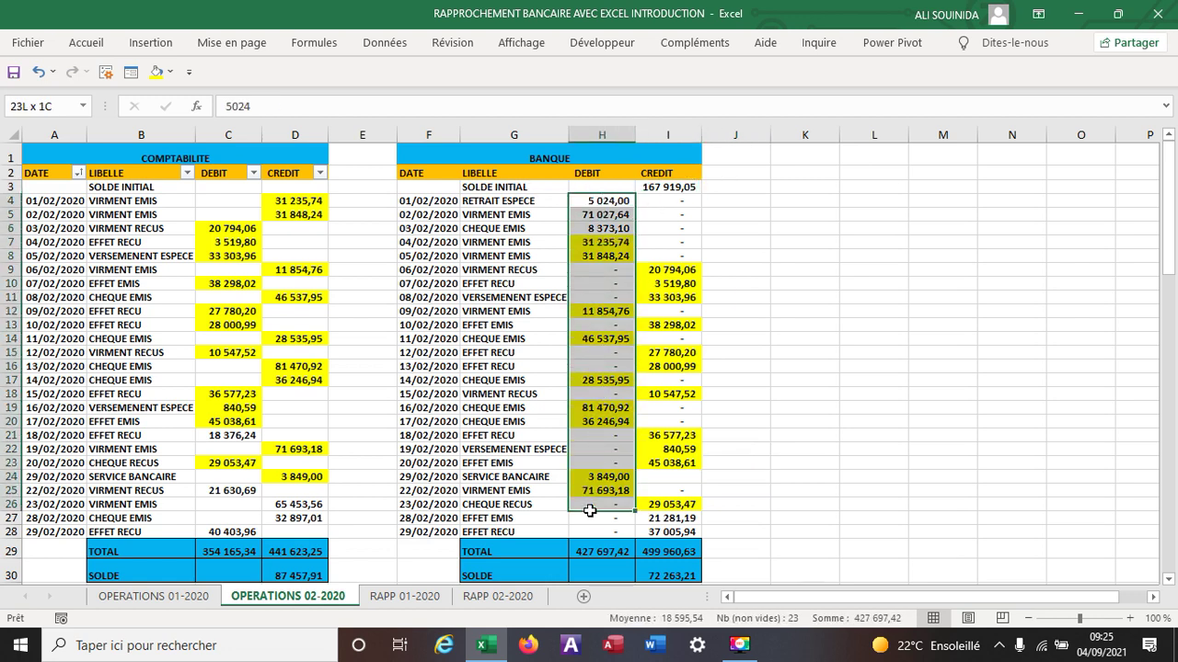
left_click(664, 572)
left_click(850, 438)
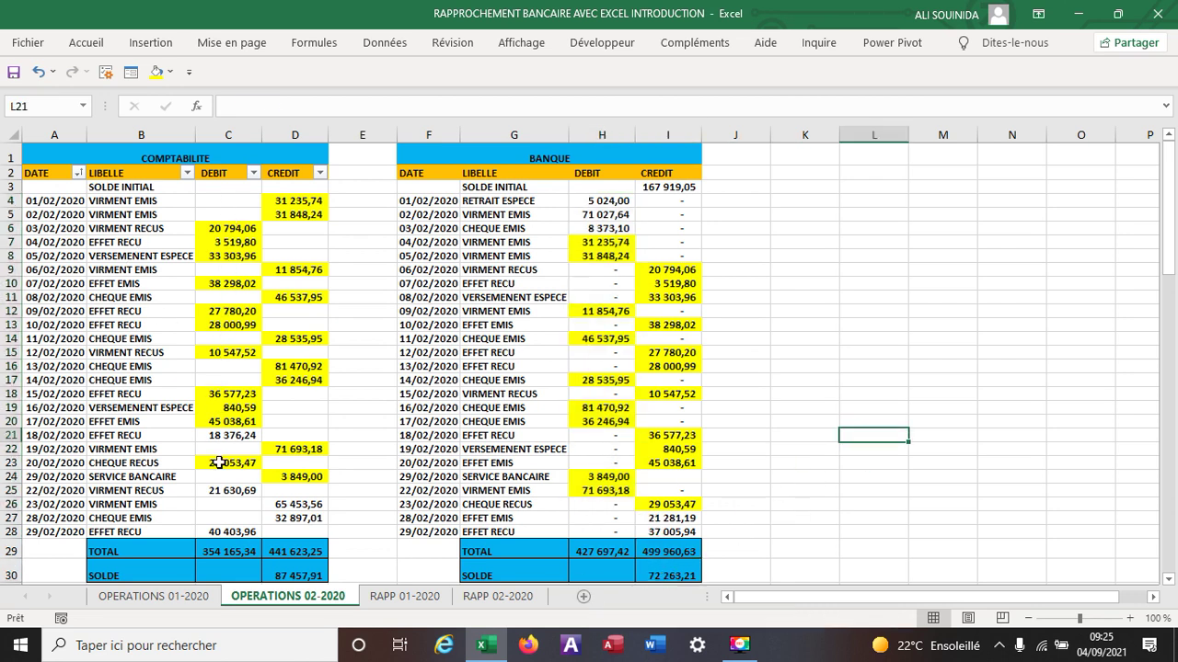
scroll(257, 281, "down", 1)
scroll(256, 272, "up", 1)
left_click(175, 598)
scroll(158, 549, "down", 2)
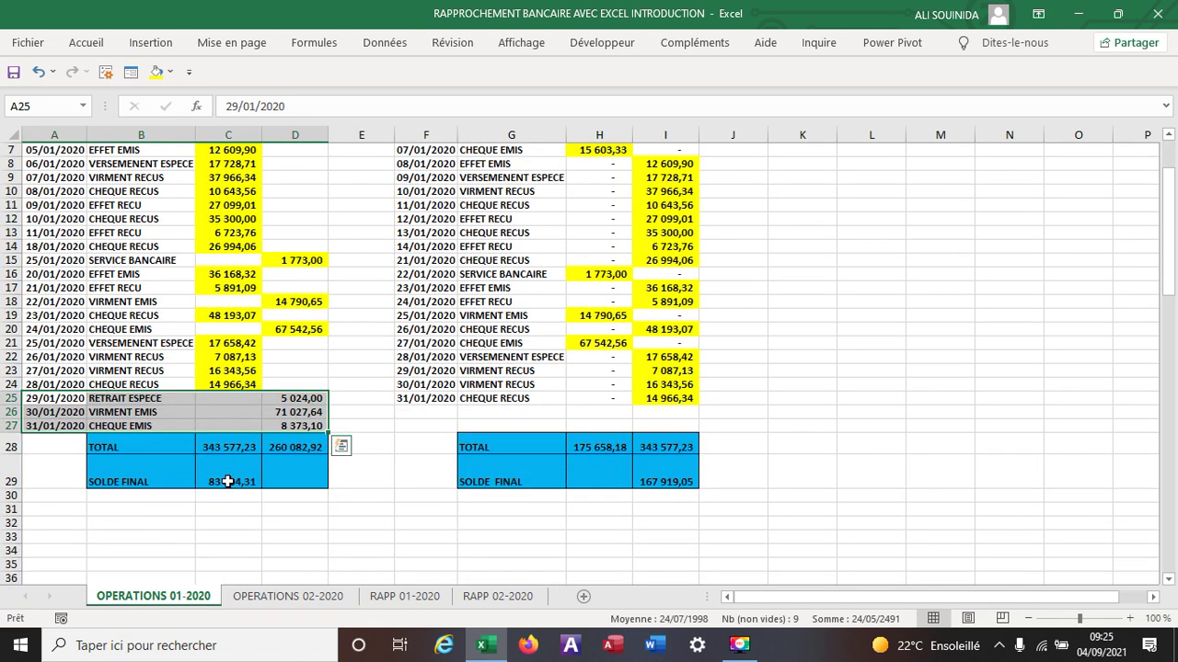
- Link the COMPTABILITE SOLDE INITIAL debit C3 on OPERATIONS 02-2020 to 'OPERATIONS 01-2020'!C29 and fill the formula across to D3
left_click(288, 596)
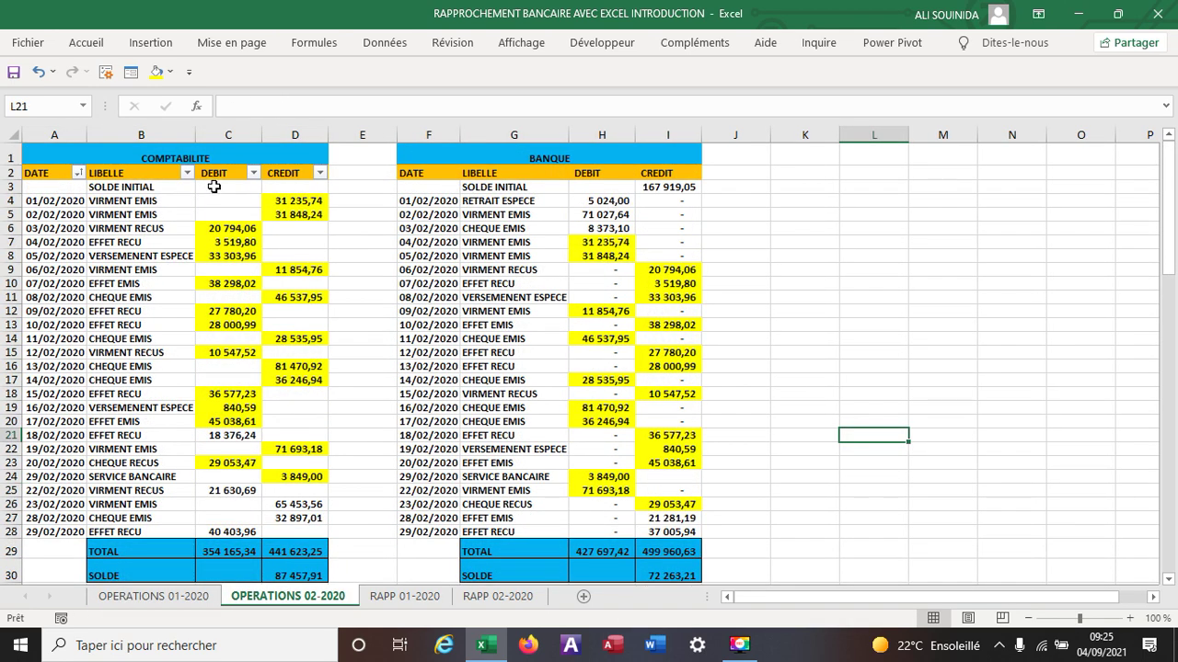
left_click(214, 187)
type("+")
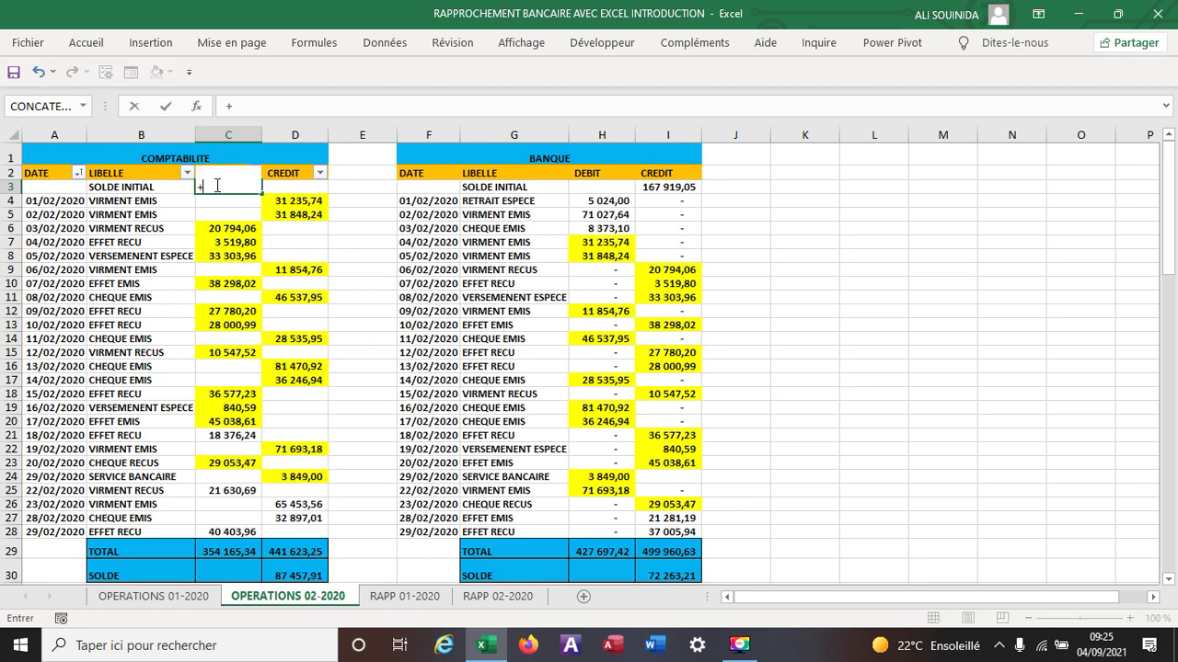
left_click(162, 598)
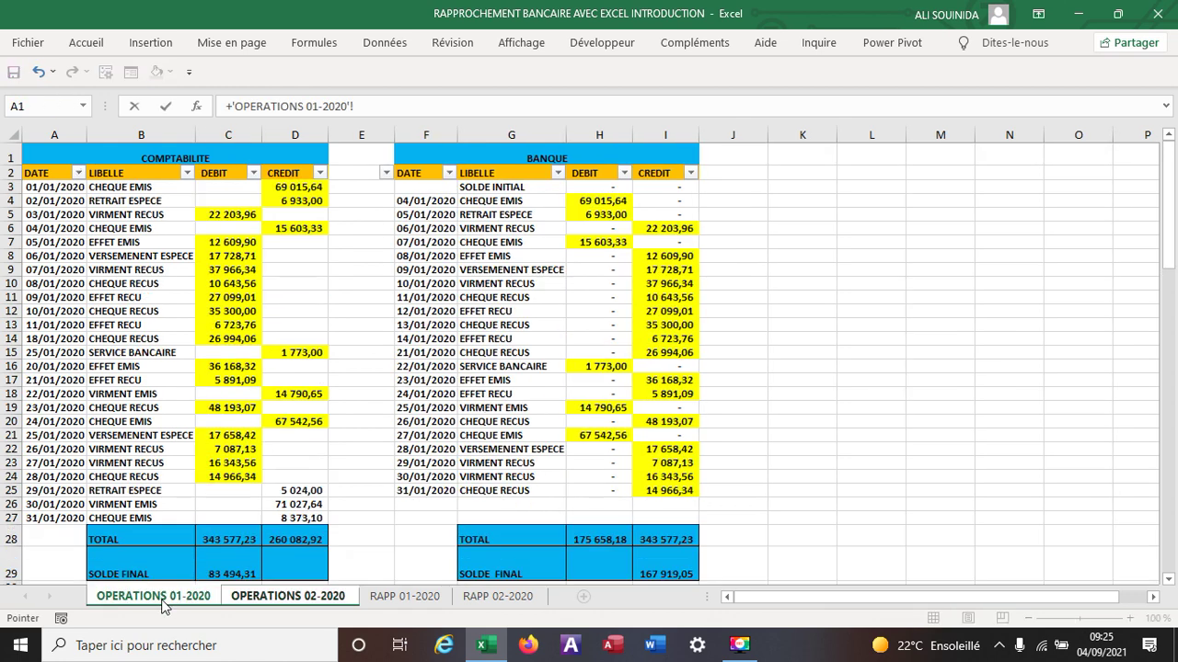
left_click(228, 566)
key("Return")
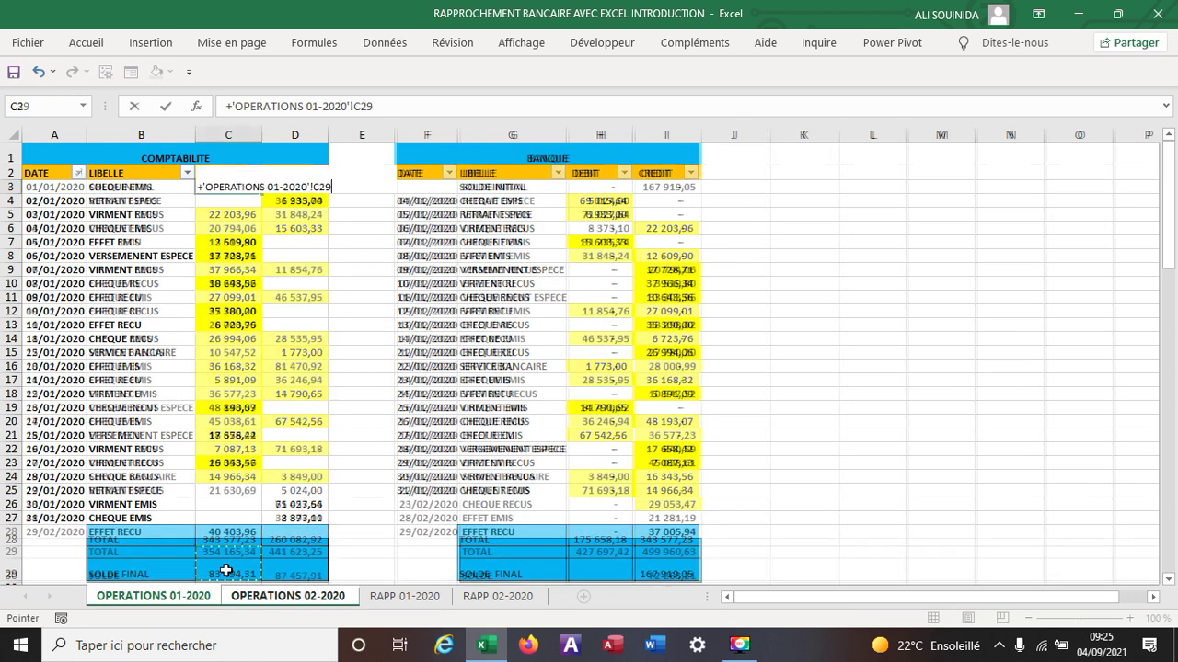
key("Up")
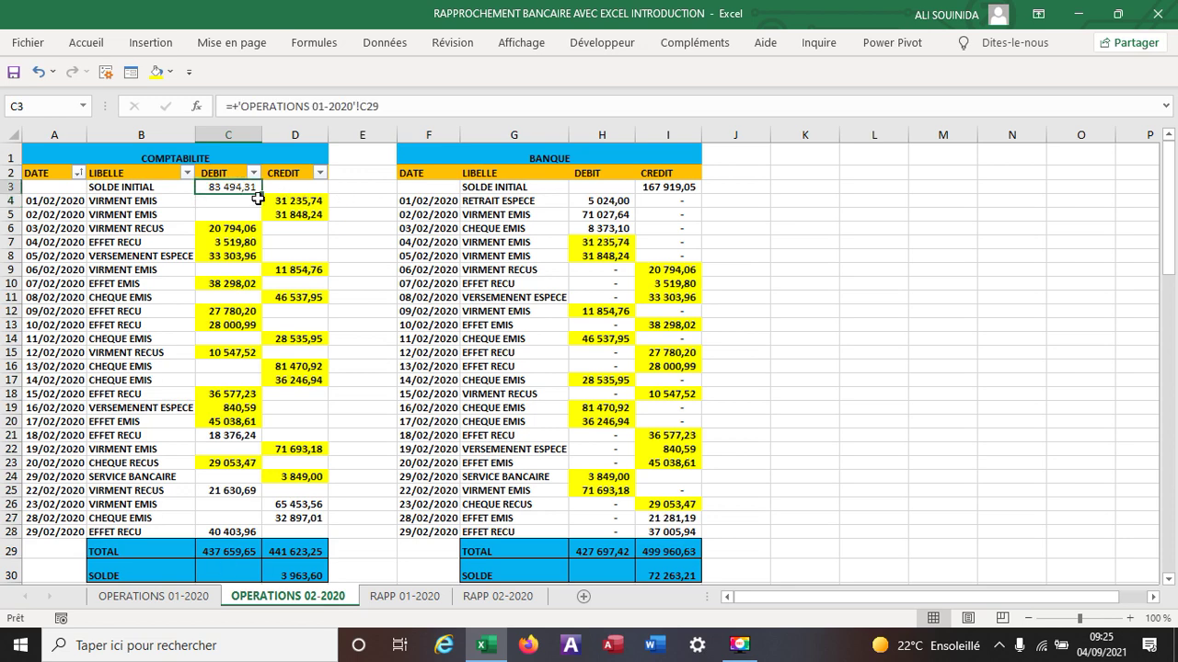
left_click_drag(264, 193, 313, 189)
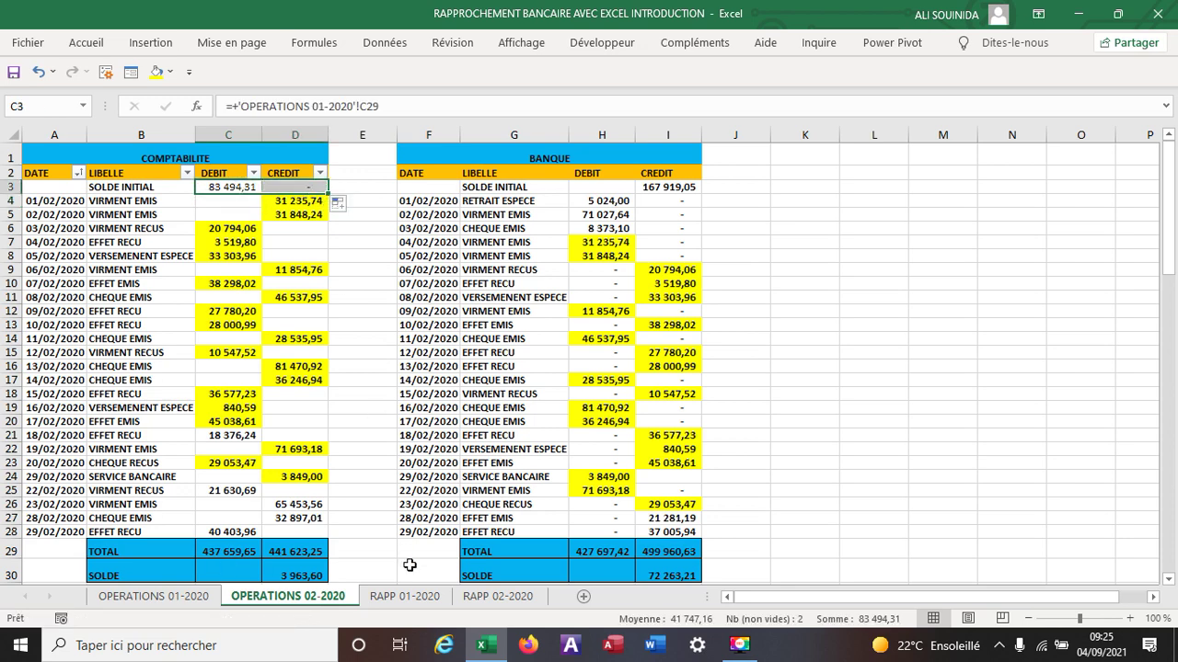
- Check the VERIFICATION formula in E32 and the carried entries on RAPP 02-2020
left_click(497, 596)
scroll(473, 454, "down", 2)
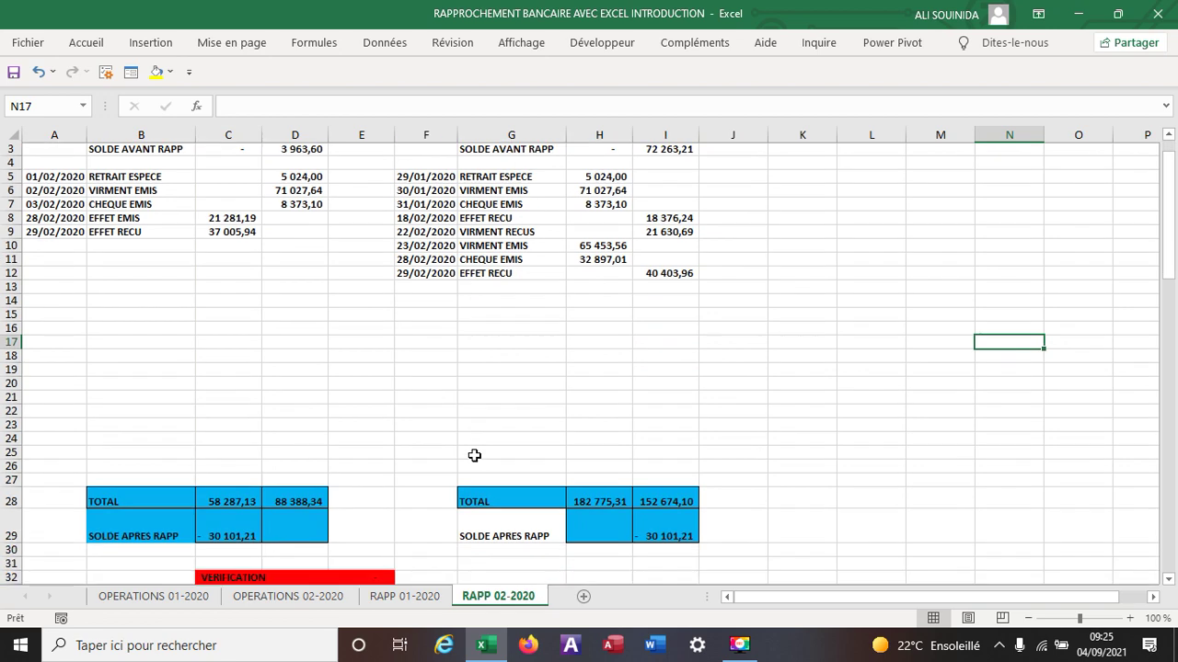
left_click(368, 525)
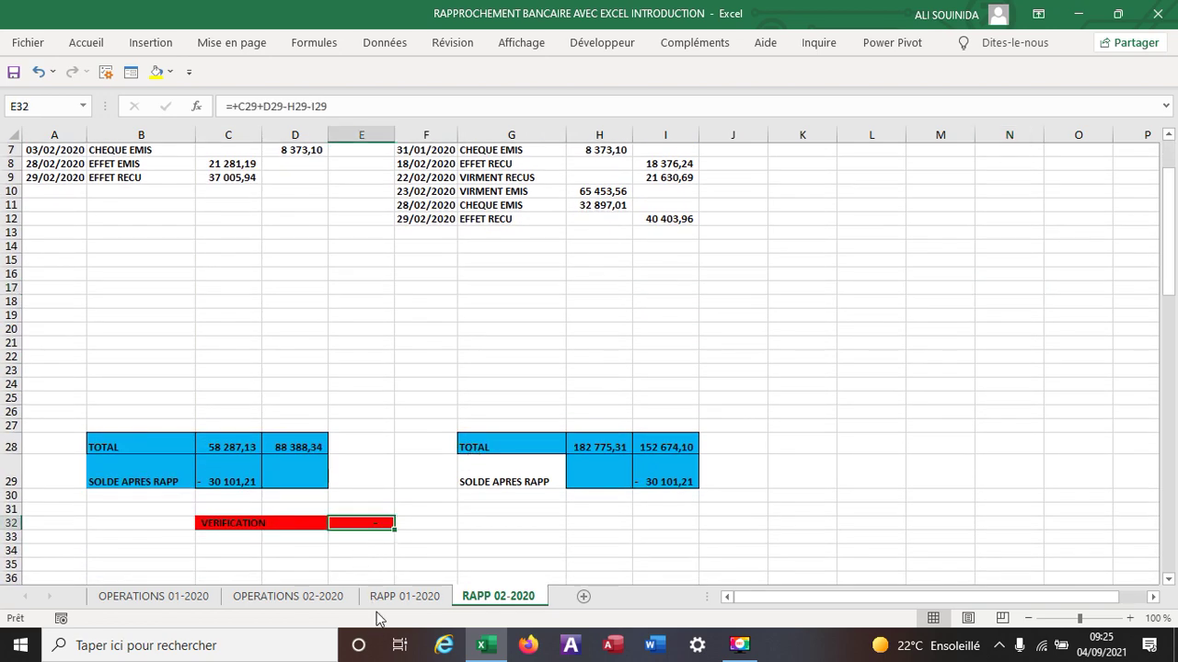
scroll(468, 233, "up", 2)
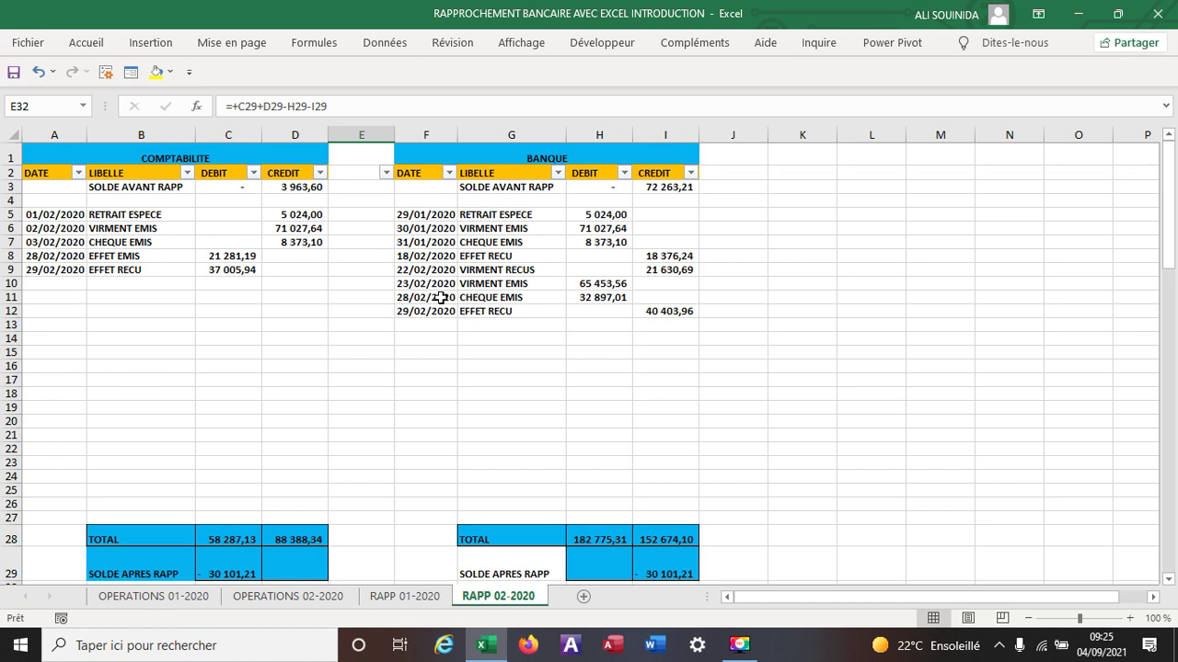
left_click(784, 339)
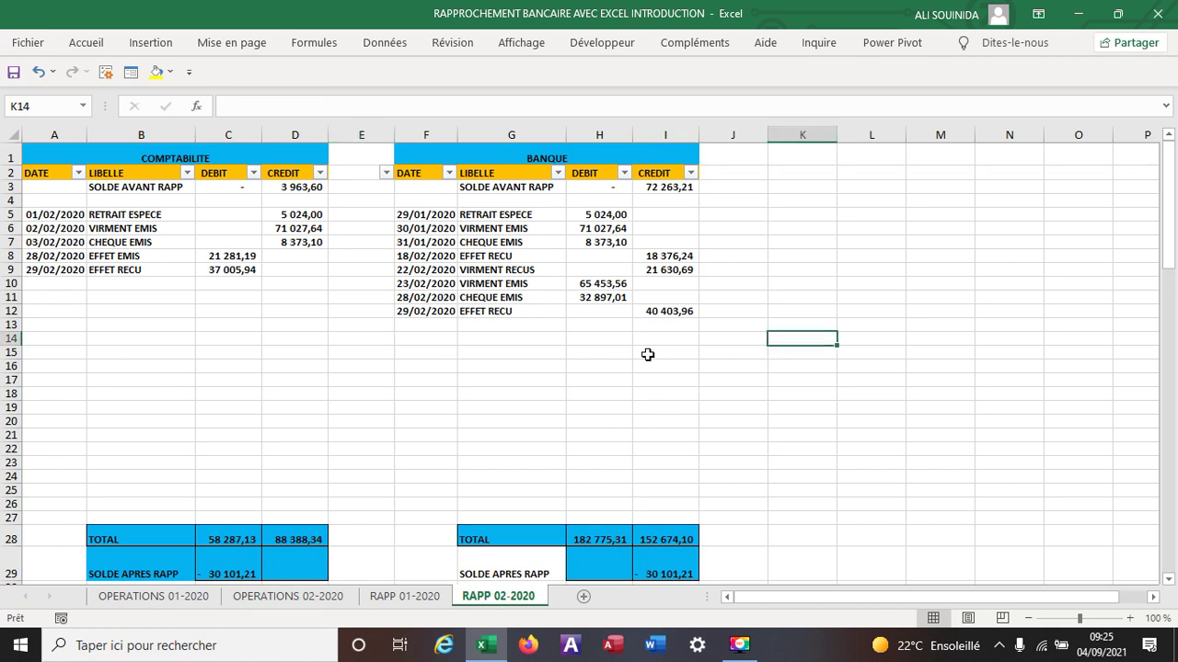
left_click(241, 256)
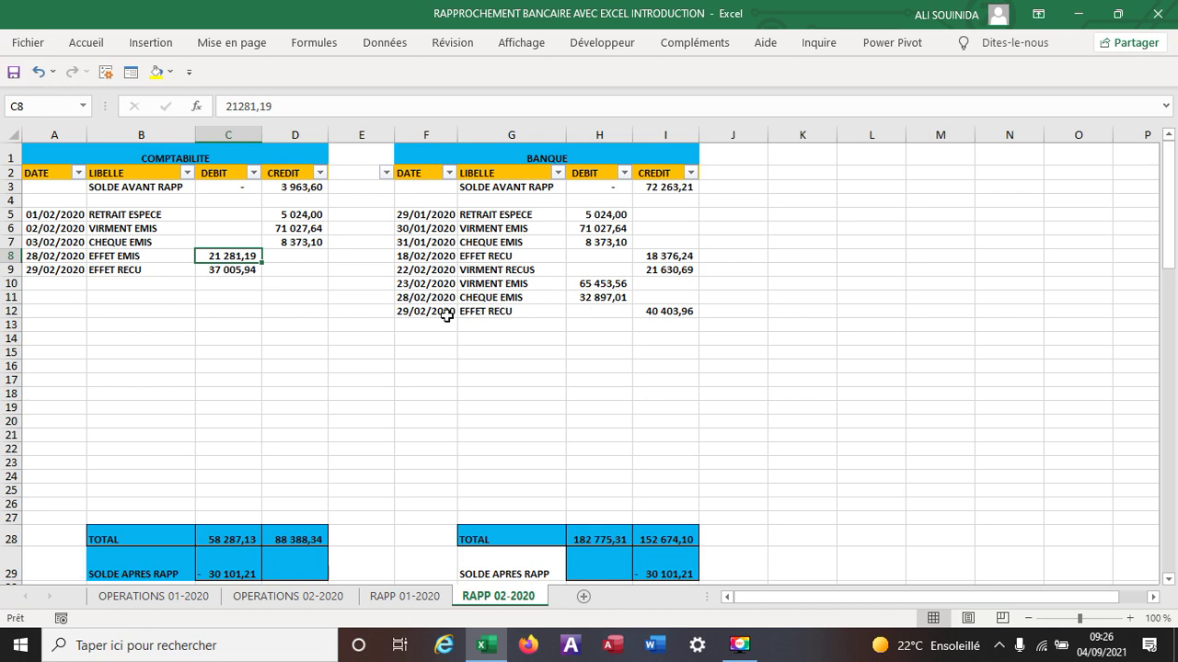
- Clear the matching VIRMENT EMIS amounts in COMPTABILITE credit D6 and BANQUE debit H6
left_click(313, 232)
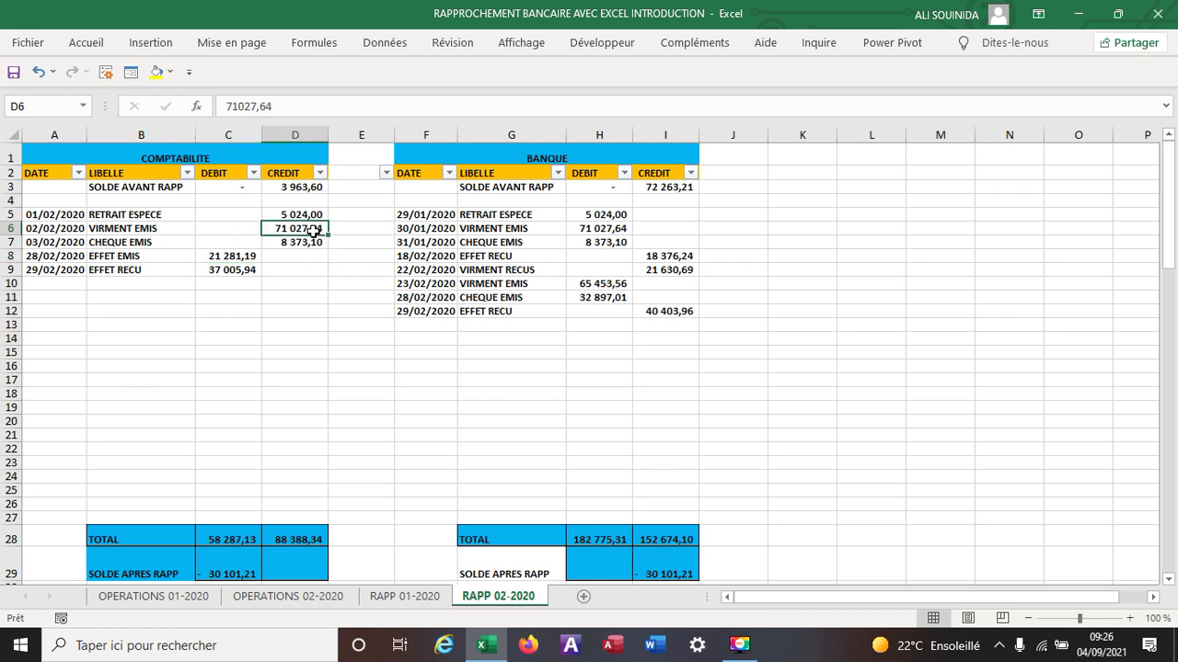
key("BackSpace")
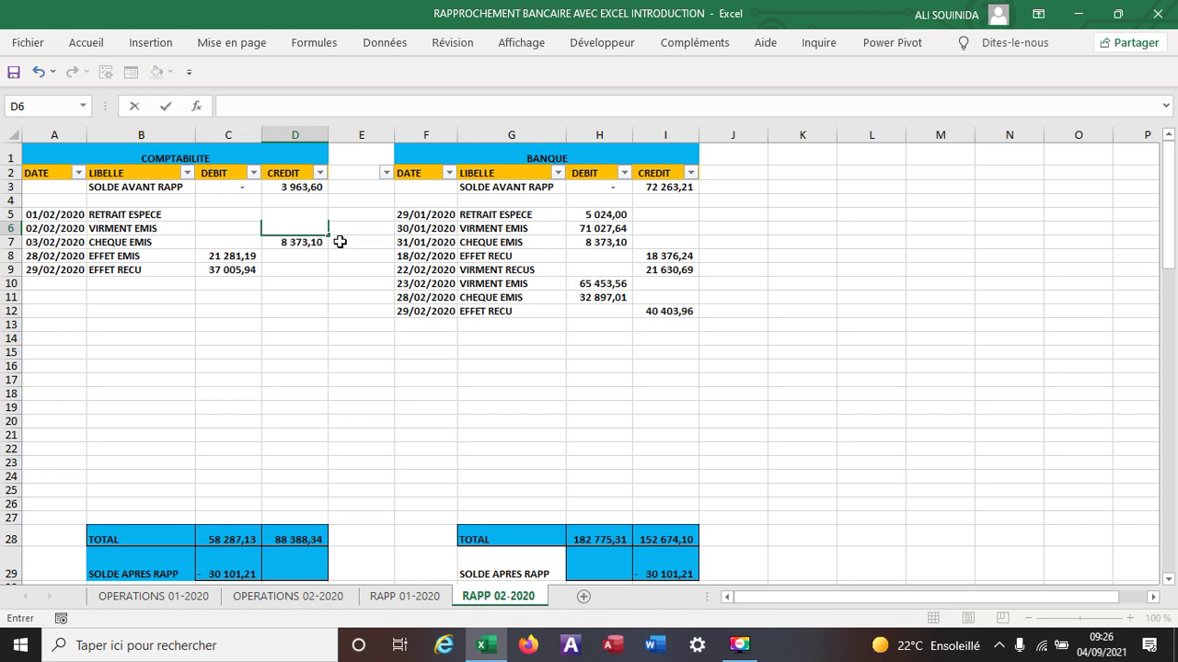
left_click(607, 230)
key("Delete")
left_click(857, 313)
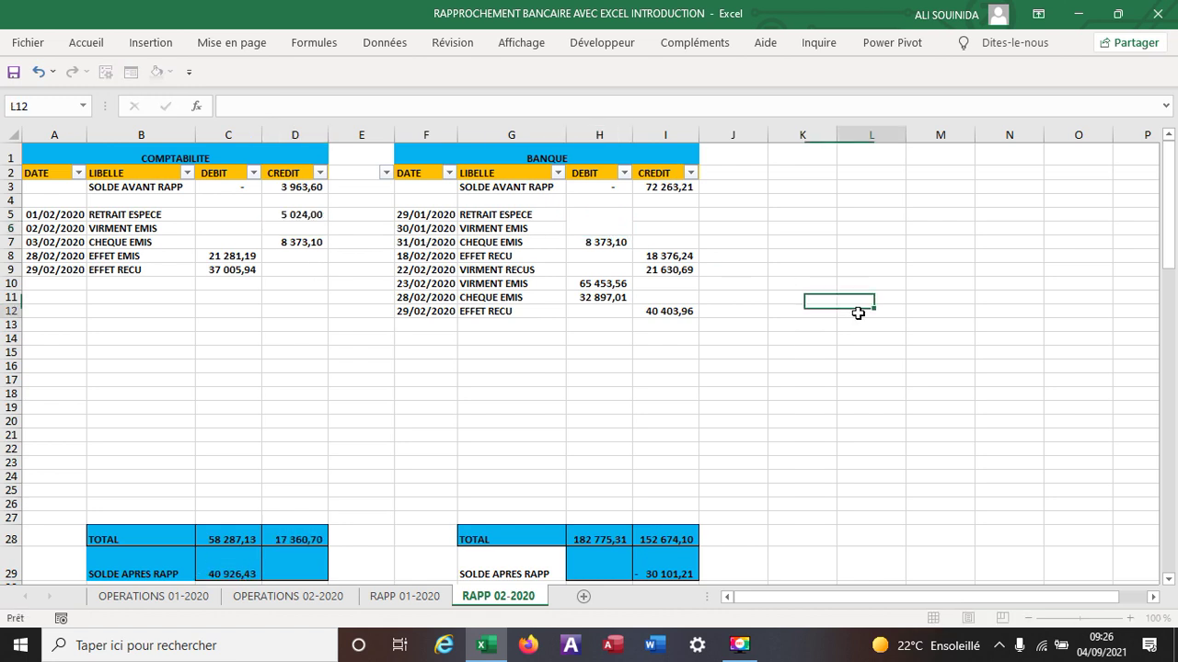
- Clear the matching CHEQUE EMIS amounts in COMPTABILITE credit D7 and BANQUE debit H7
left_click(304, 242)
key("BackSpace")
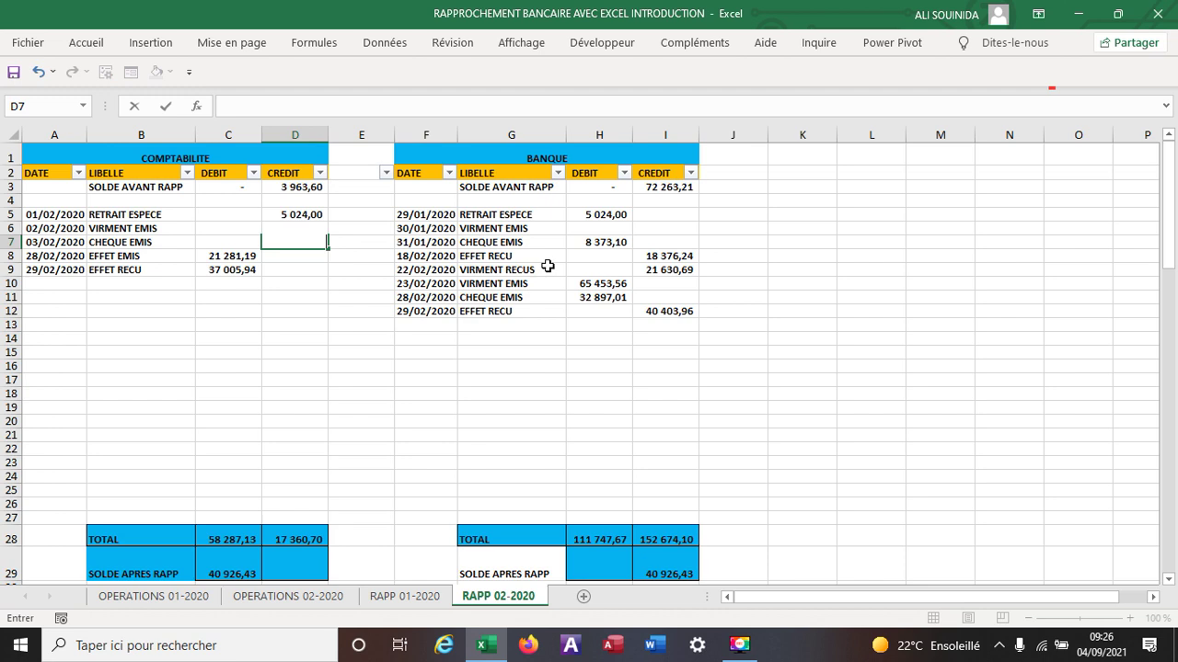
left_click(596, 242)
key("BackSpace")
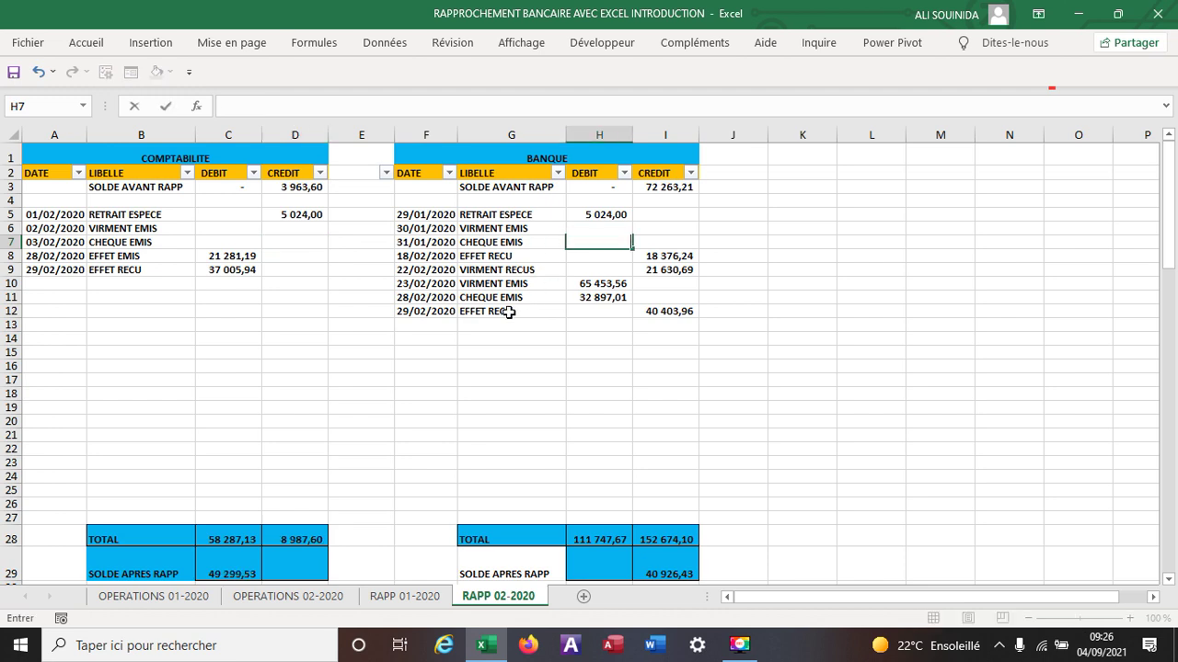
left_click(725, 422)
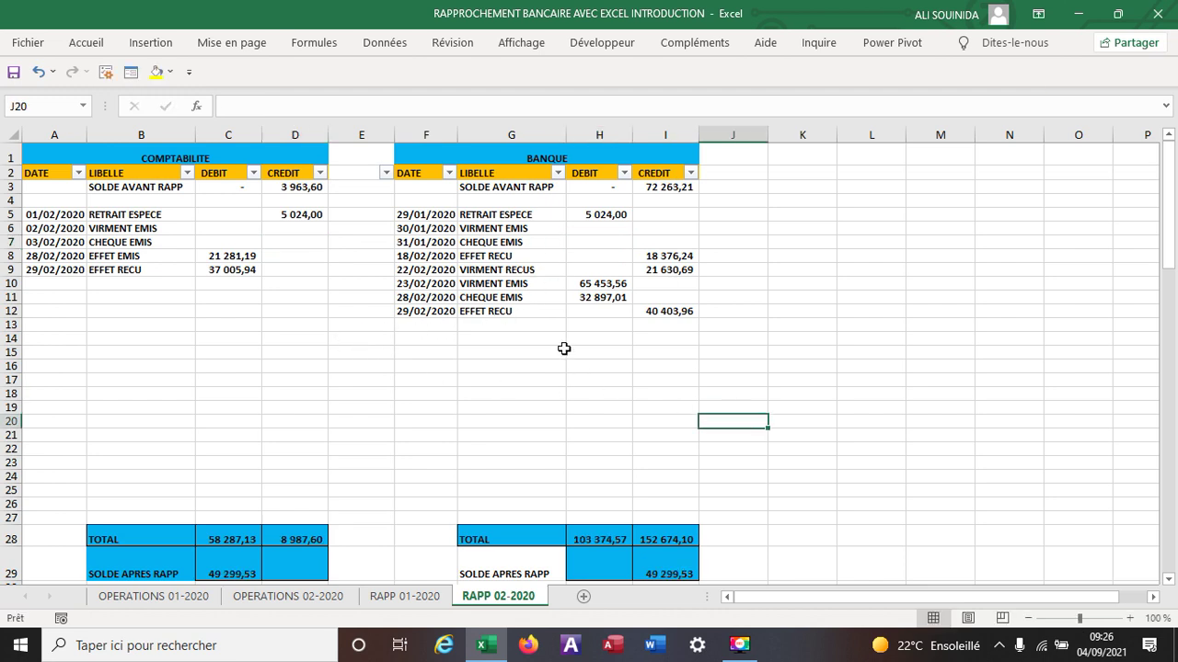
- Clear the matching RETRAIT ESPECE amounts in COMPTABILITE credit D5 and BANQUE debit H5
left_click(302, 215)
key("BackSpace")
left_click(613, 214)
key("BackSpace")
left_click(828, 326)
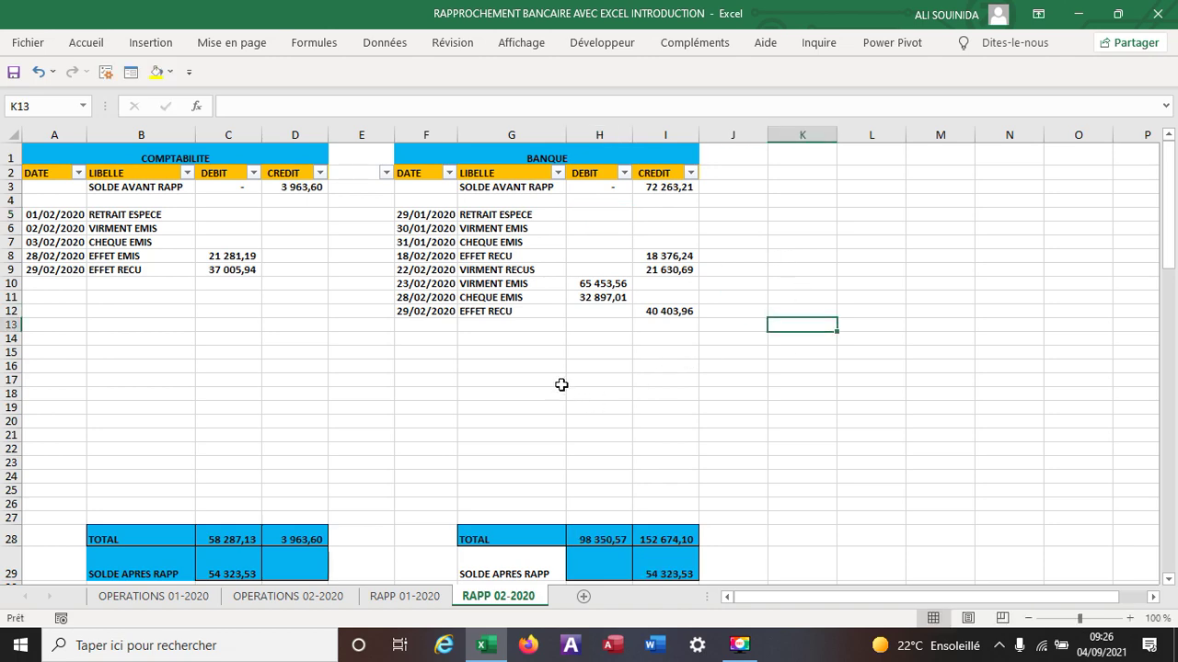
- Compare the two SOLDE APRES RAPP balances and the VERIFICATION row on RAPP 02-2020
scroll(562, 385, "down", 2)
scroll(561, 386, "up", 2)
left_click(451, 365)
scroll(481, 395, "down", 2)
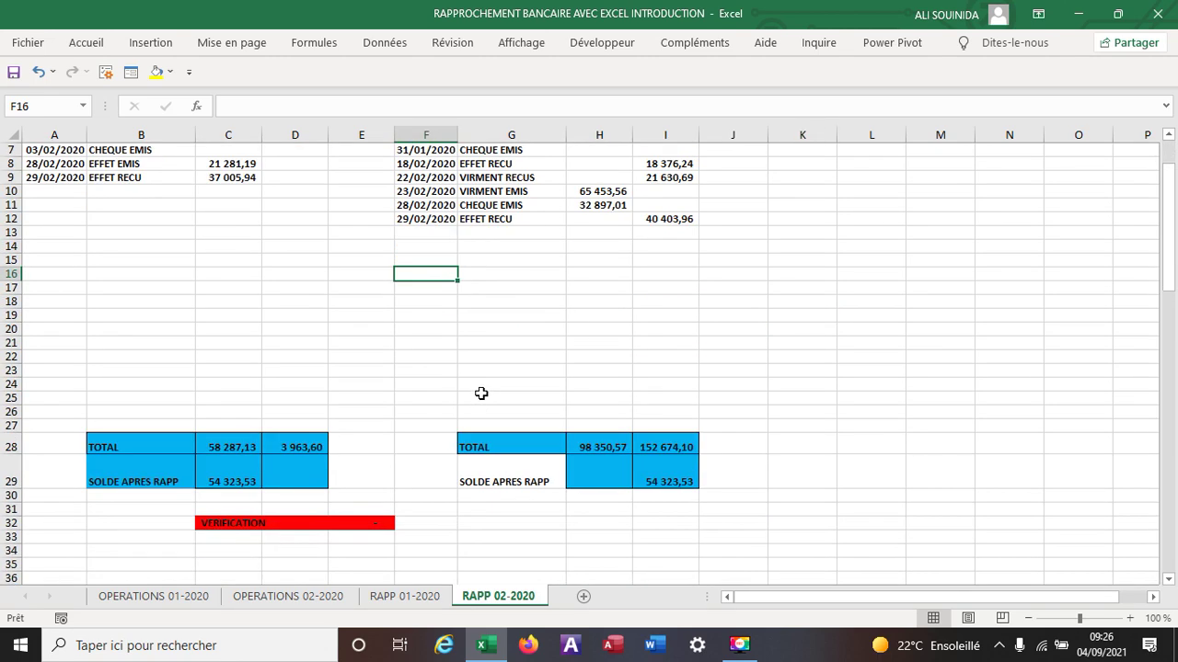
scroll(482, 392, "up", 1)
scroll(481, 392, "up", 1)
scroll(482, 392, "up", 1)
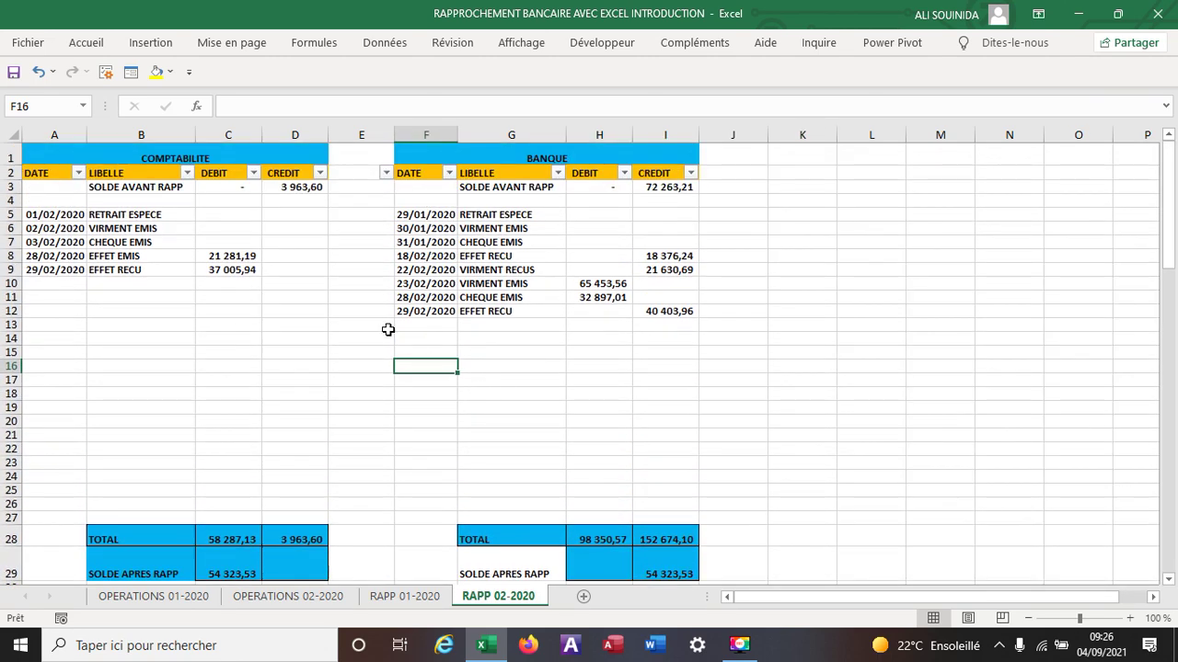
- Check both SOLDE AVANT RAPP credit cells, and move the remaining BANQUE entries F8:I12 up to start at F5
left_click(308, 186)
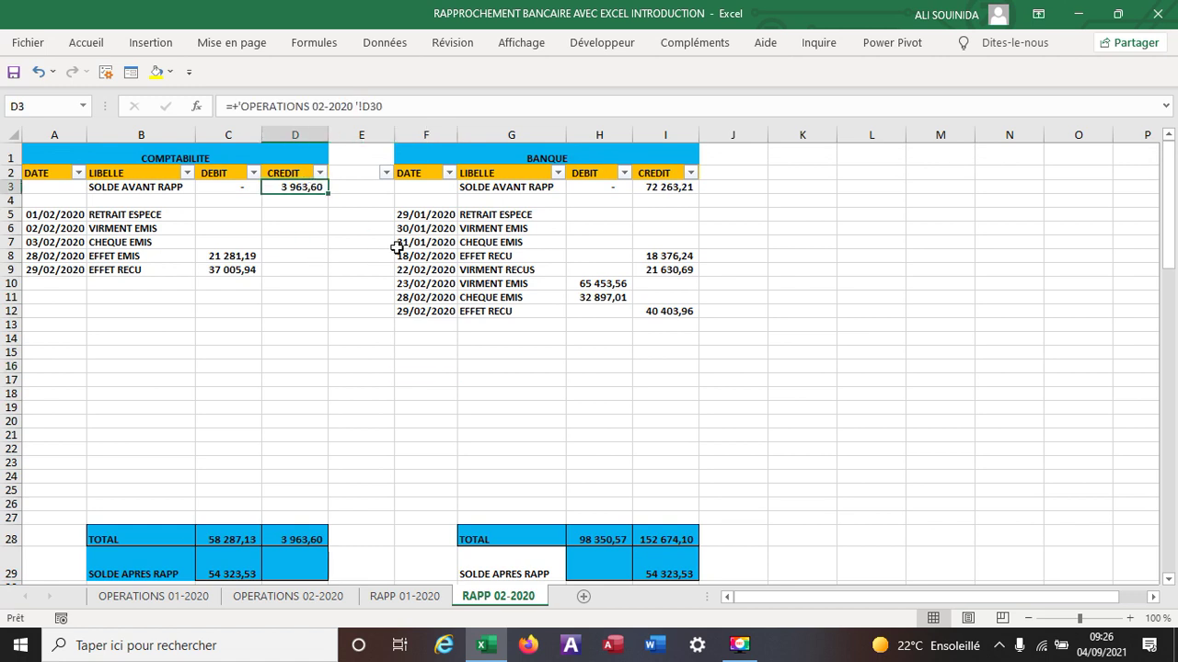
left_click(660, 182)
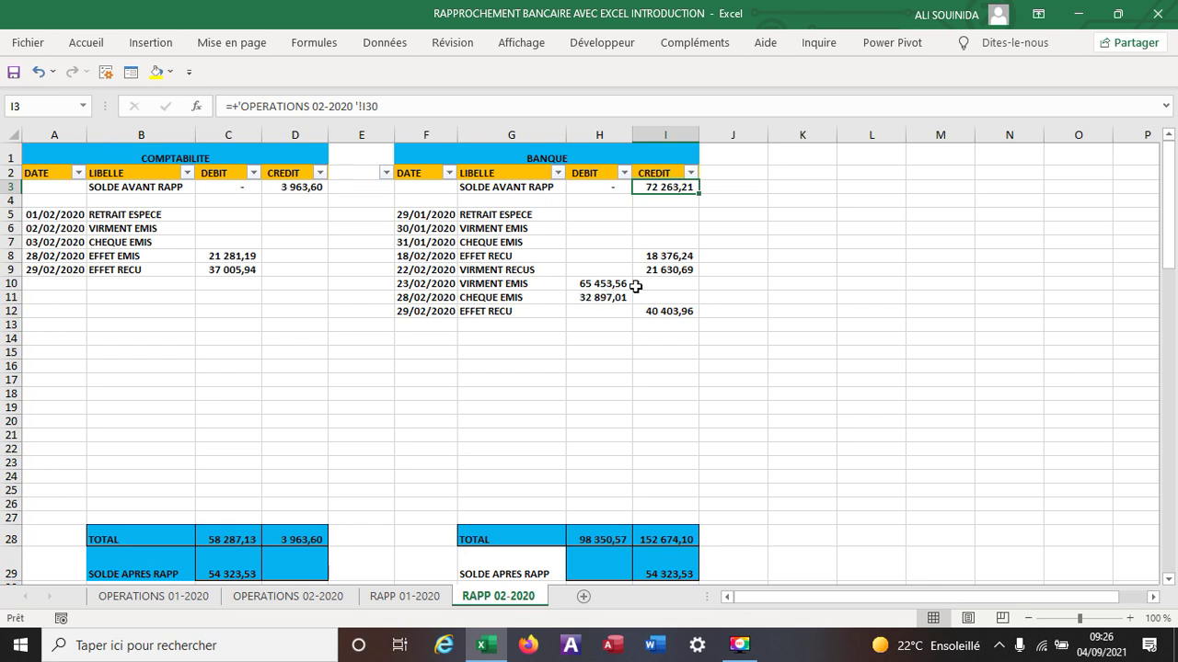
left_click_drag(428, 255, 655, 309)
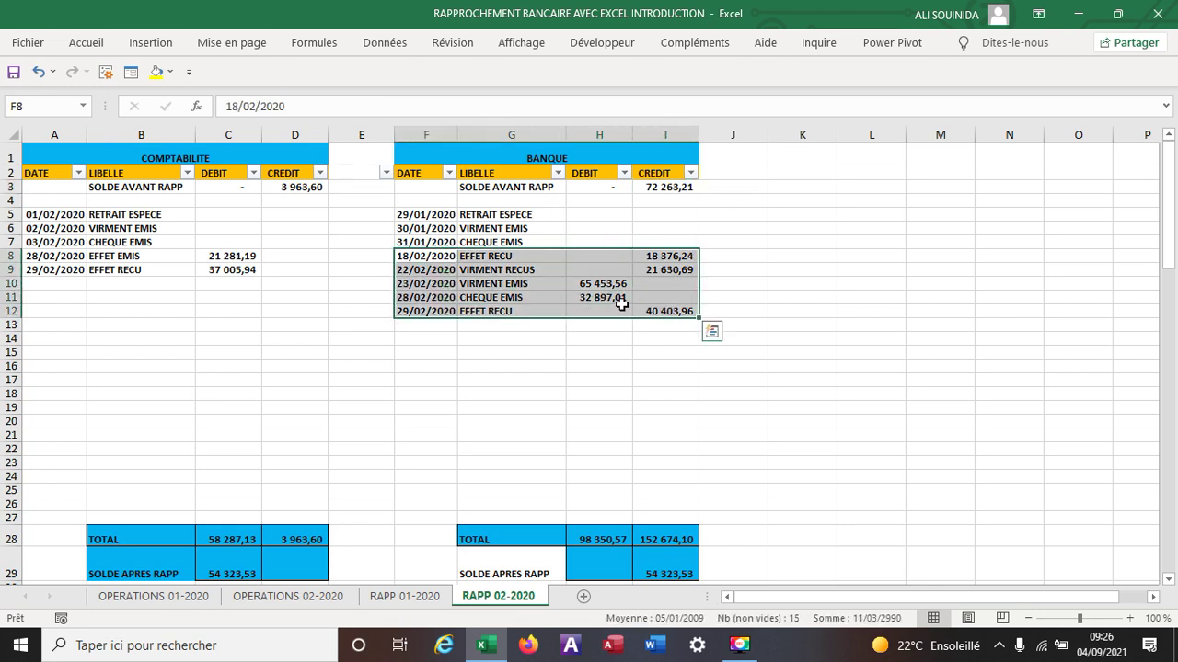
right_click(607, 297)
left_click(644, 177)
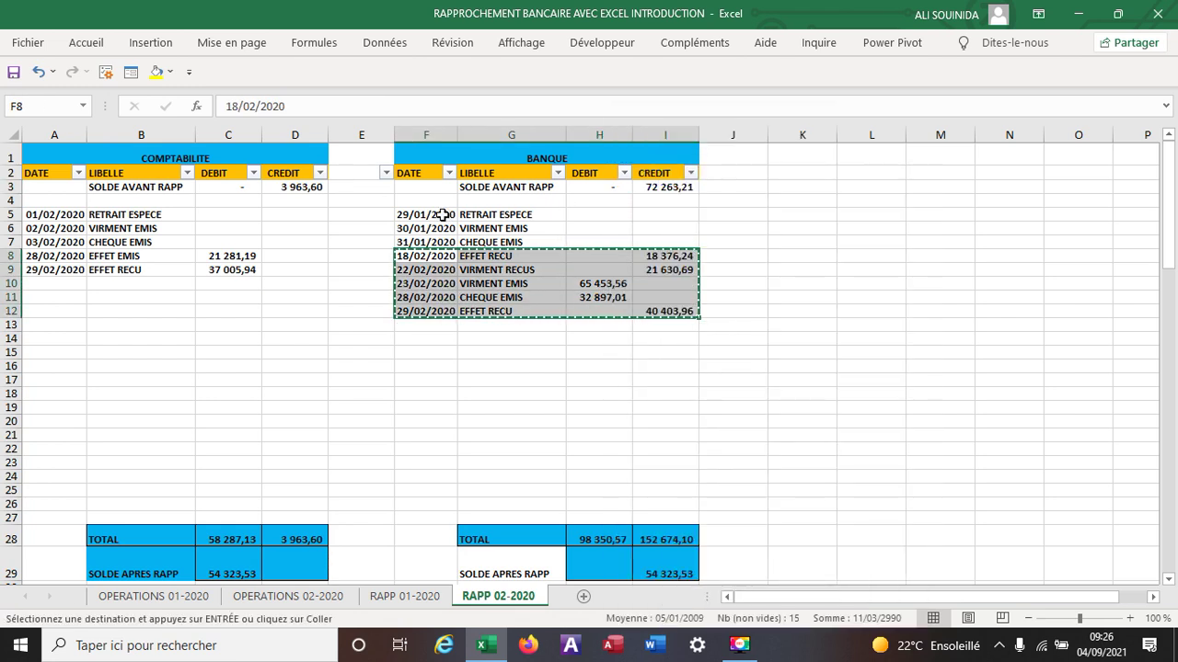
right_click(415, 214)
left_click(485, 256)
left_click(729, 349)
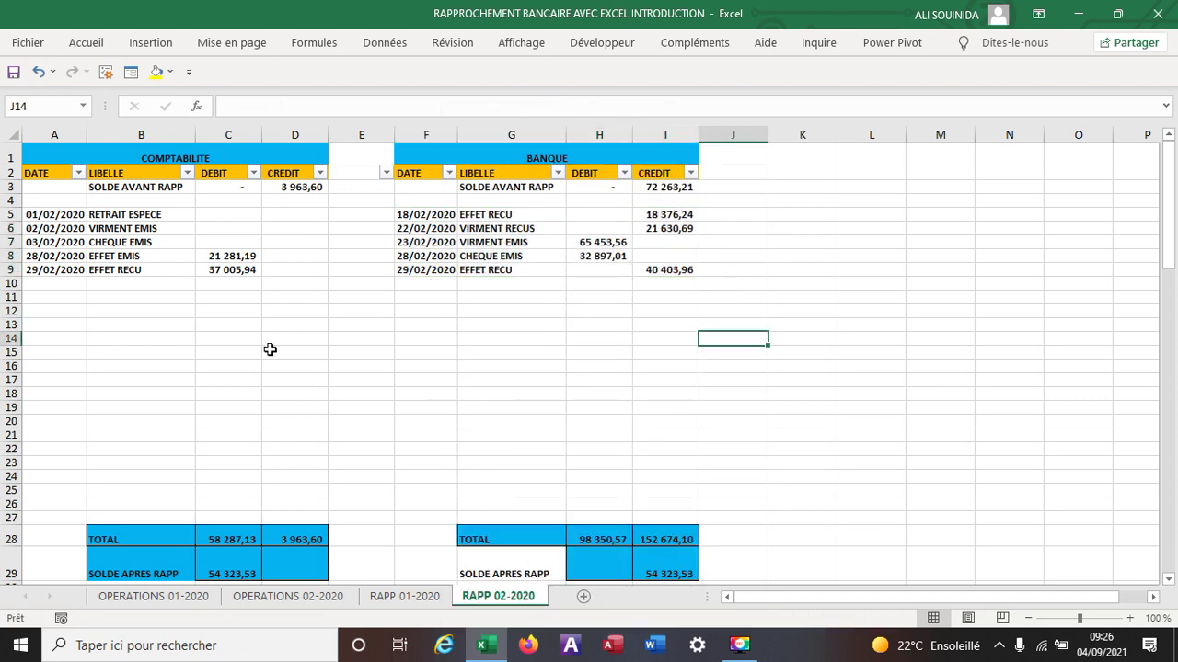
- Move the remaining COMPTABILITE entries A8:C9 up to start at A5, over the cleared January items
left_click(44, 258)
left_click_drag(44, 259, 200, 266)
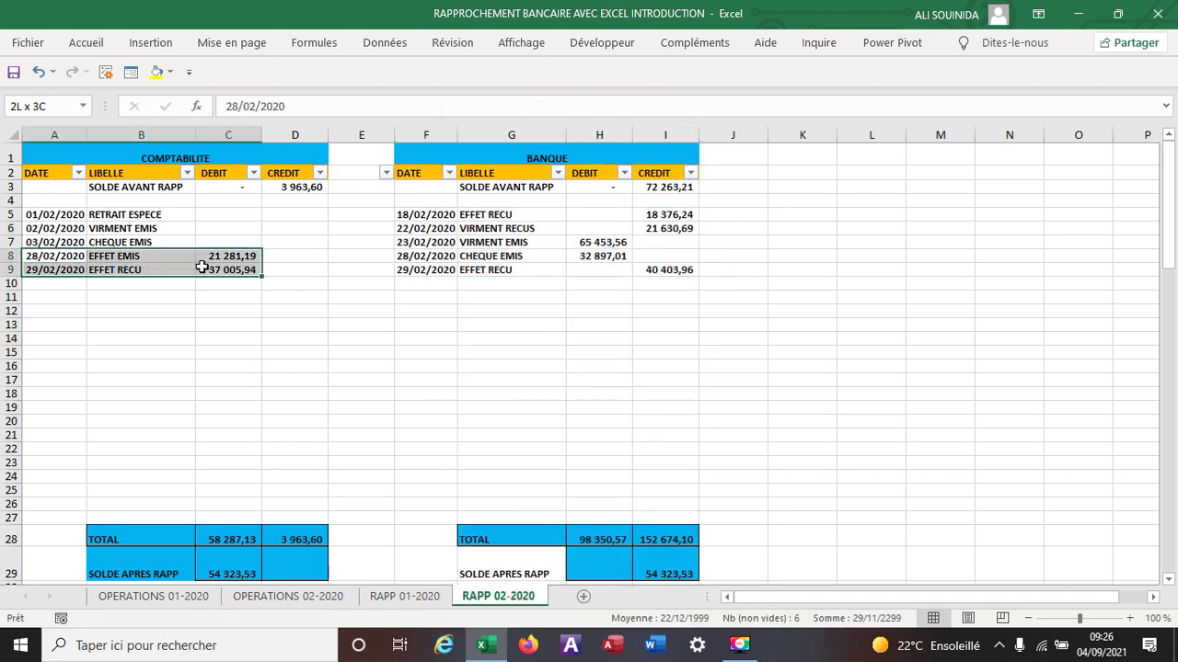
right_click(201, 267)
left_click(253, 180)
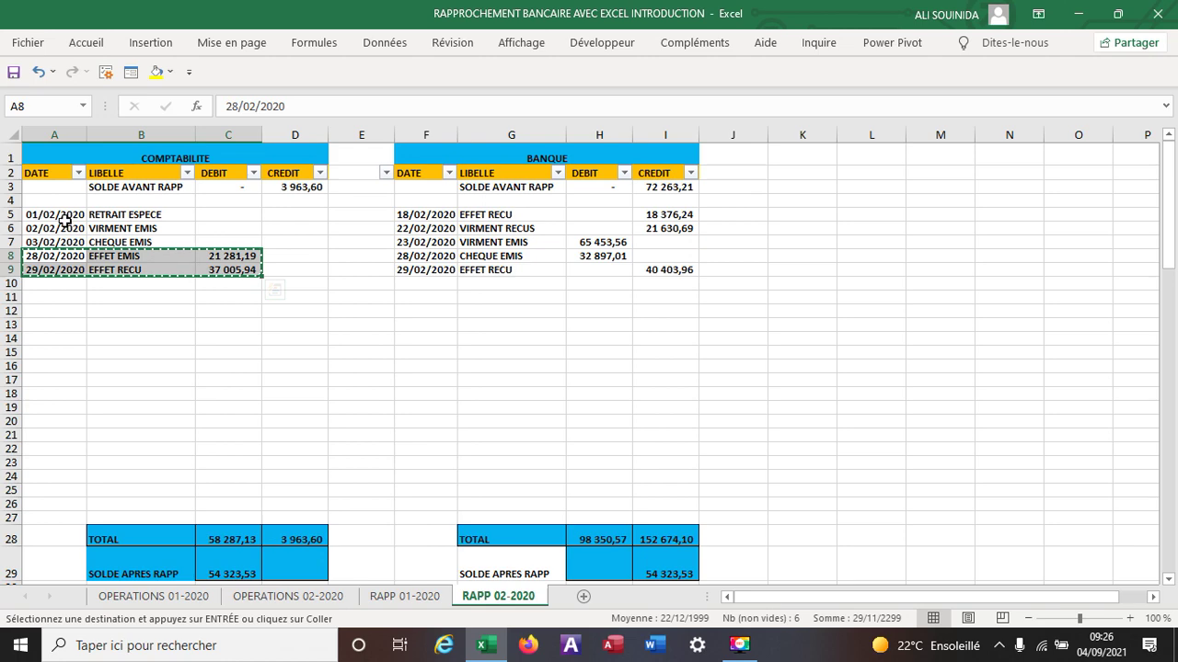
left_click(61, 217)
right_click(60, 217)
left_click(117, 261)
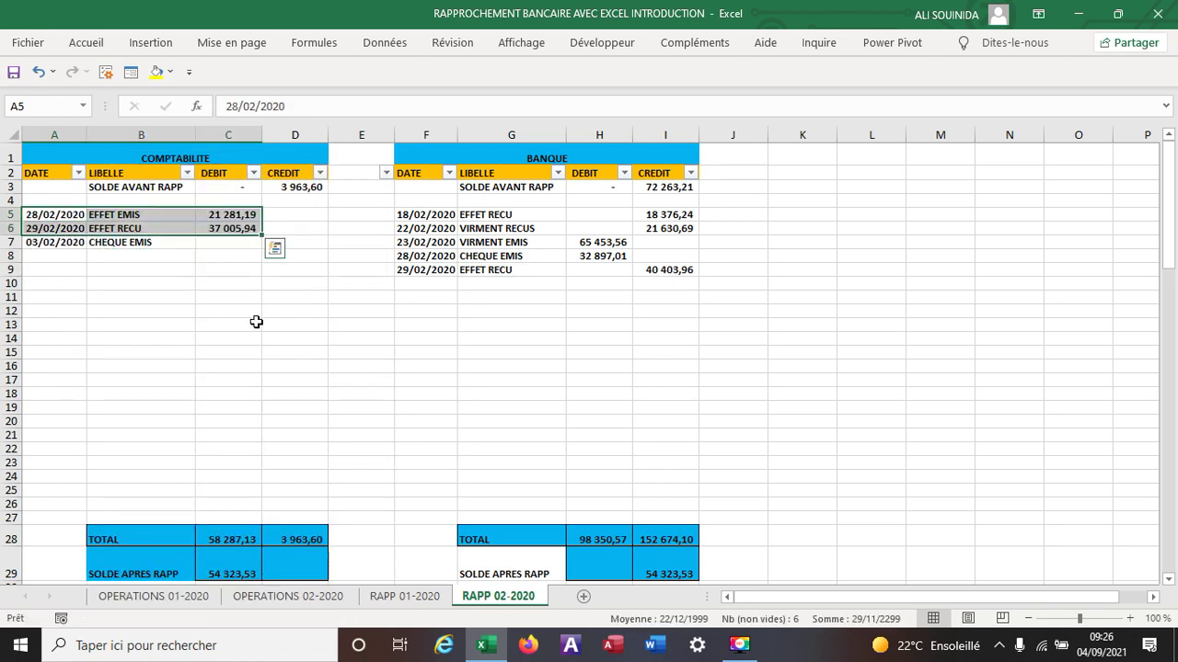
- Clear the leftover CHEQUE EMIS date and label in A7:B7 of COMPTABILITE
left_click_drag(45, 242, 122, 239)
right_click(122, 239)
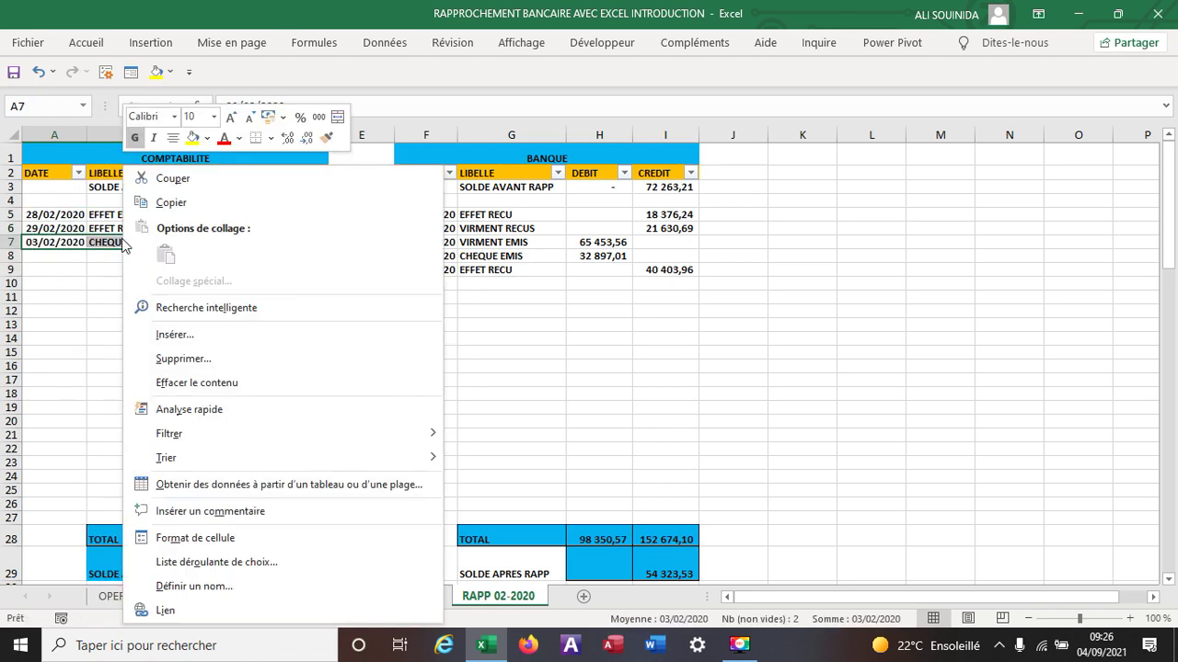
left_click(192, 386)
left_click(939, 395)
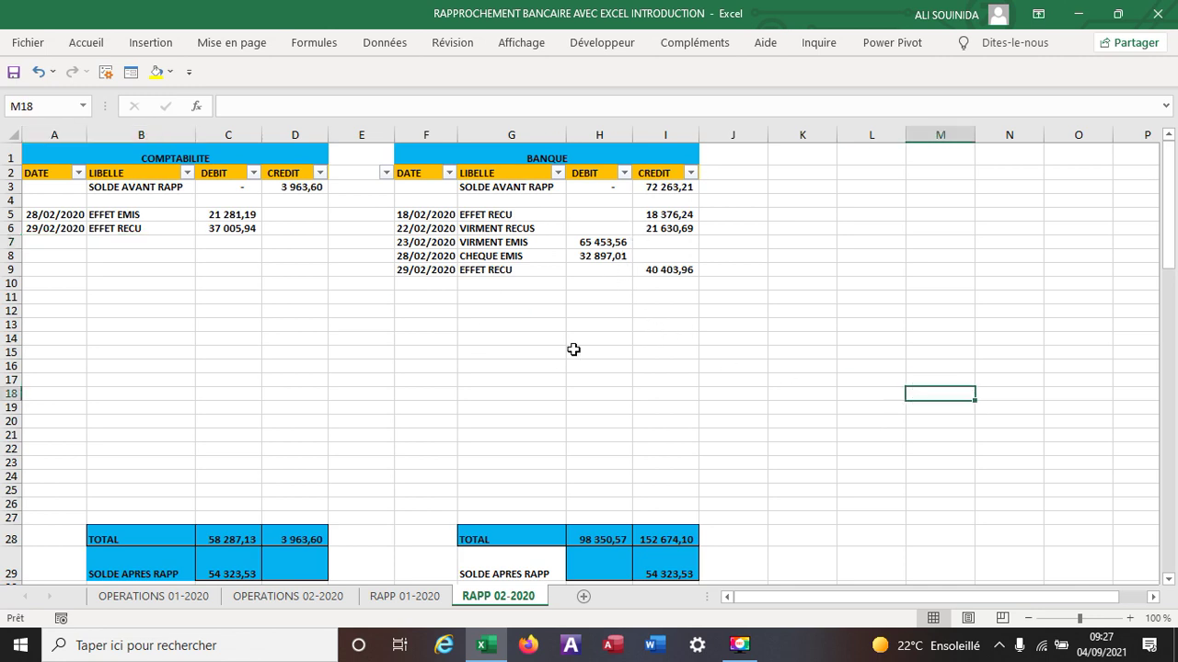
- Fill the BANQUE SOLDE APRES RAPP label in G29 with the standard light blue and check the VERIFICATION formula in E32
scroll(613, 405, "down", 2)
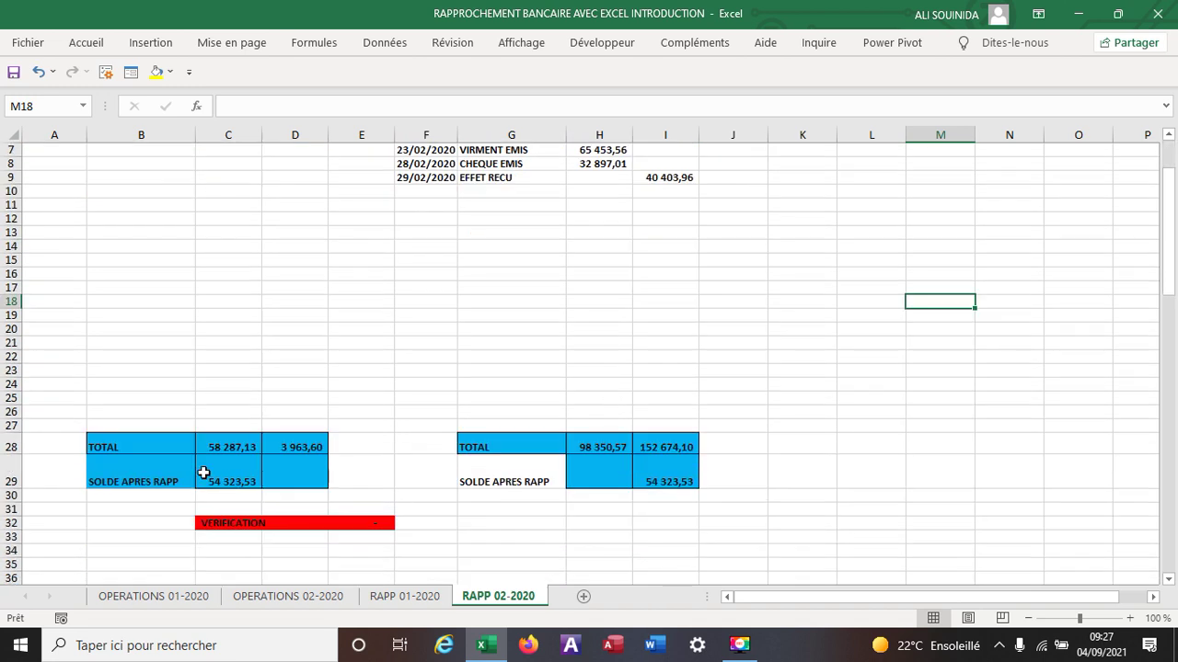
left_click(485, 479)
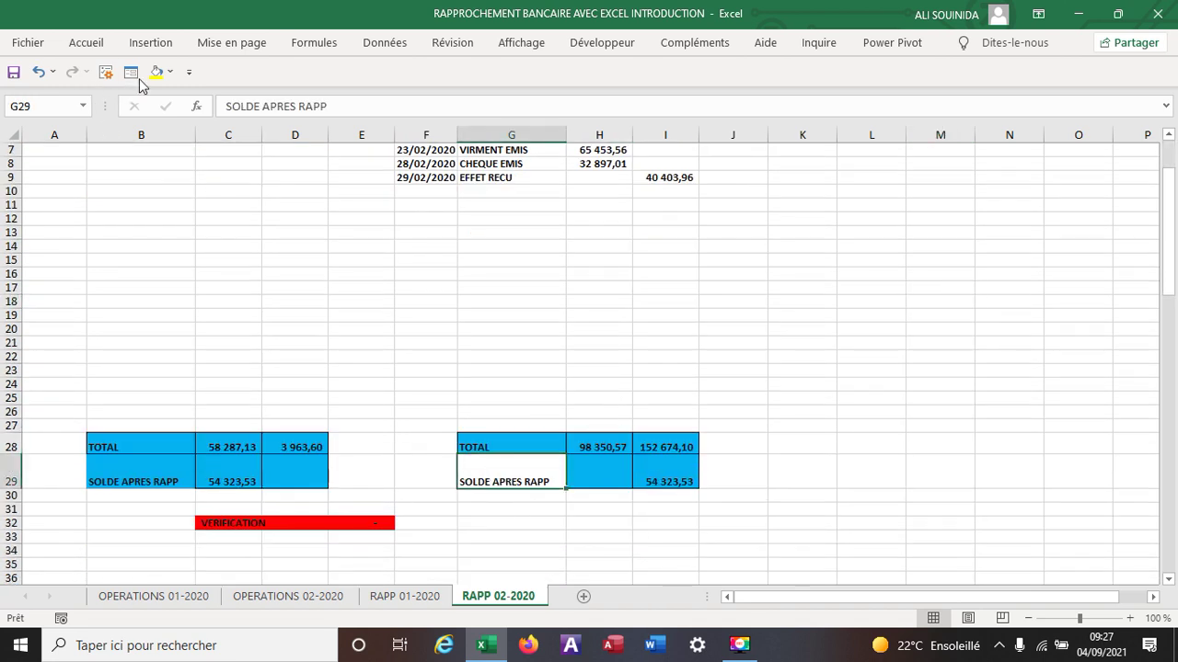
left_click(171, 73)
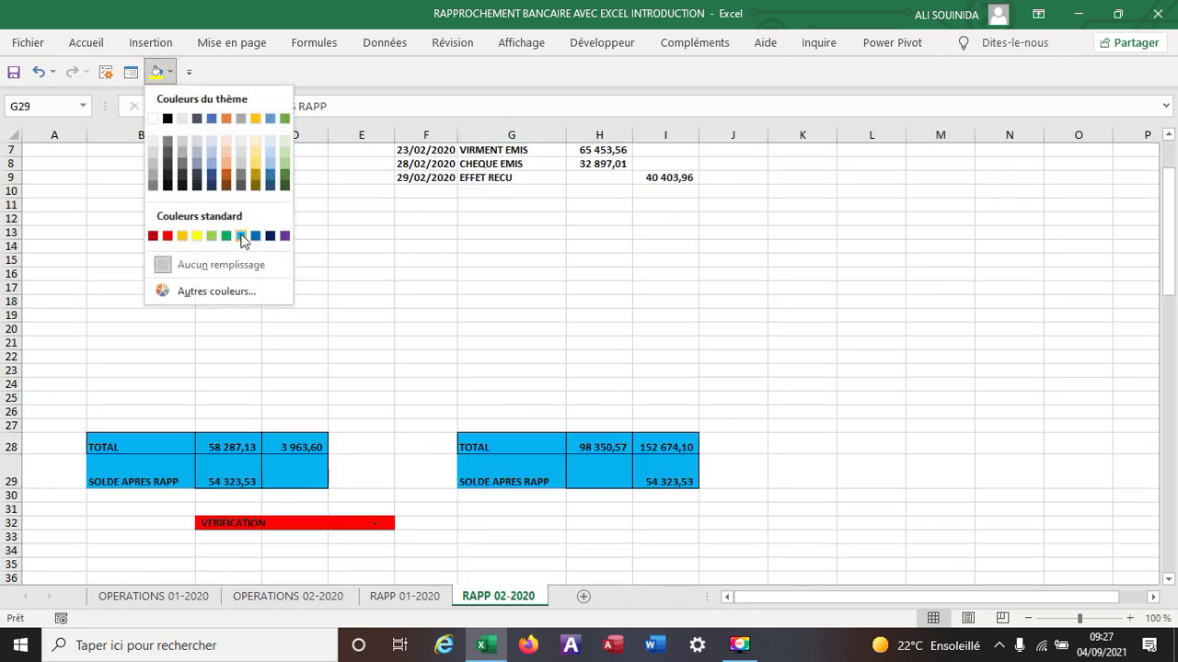
left_click(241, 226)
left_click(1033, 442)
left_click(380, 527)
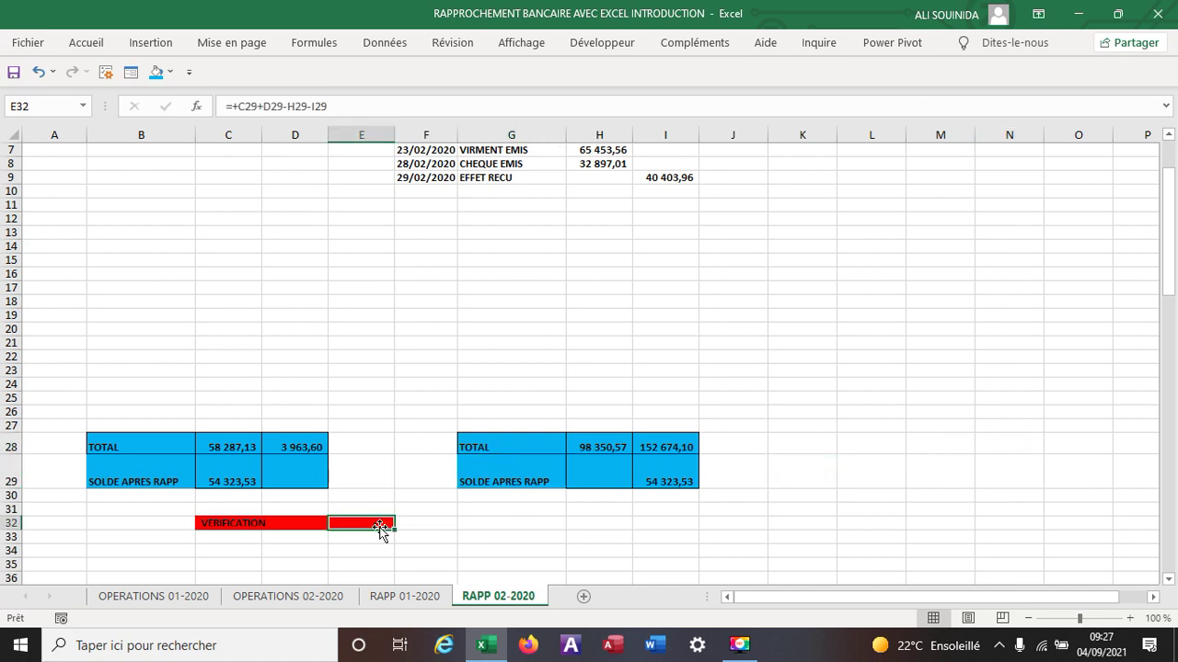
scroll(472, 323, "up", 2)
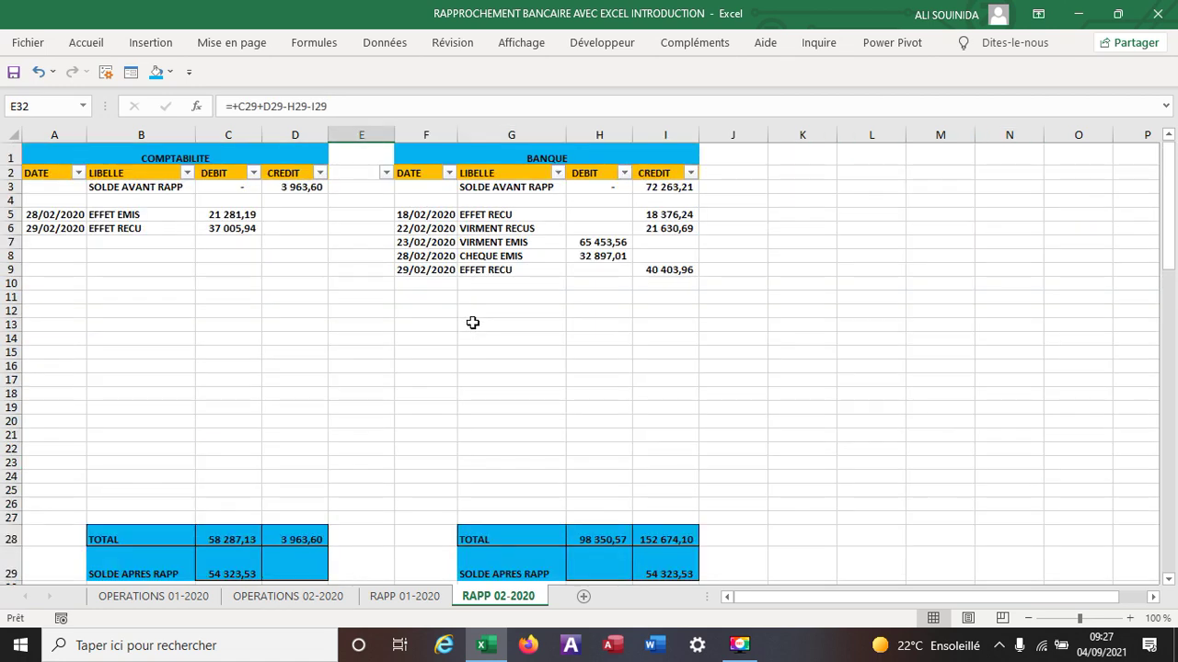